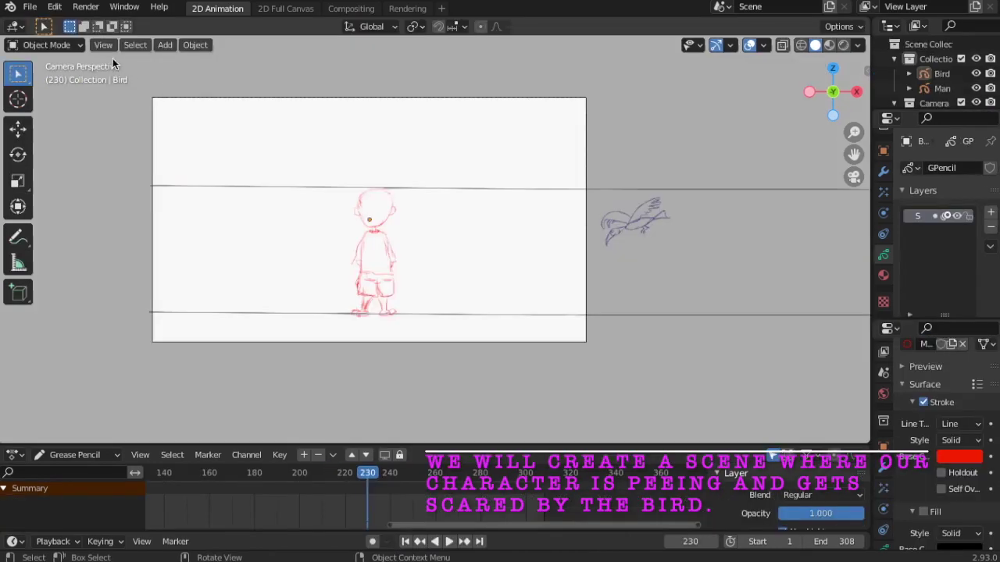
# - Add a blank Grease Pencil object to the scene and rename it "pee"
pyautogui.click(165, 47)
pyautogui.moveTo(201, 153)
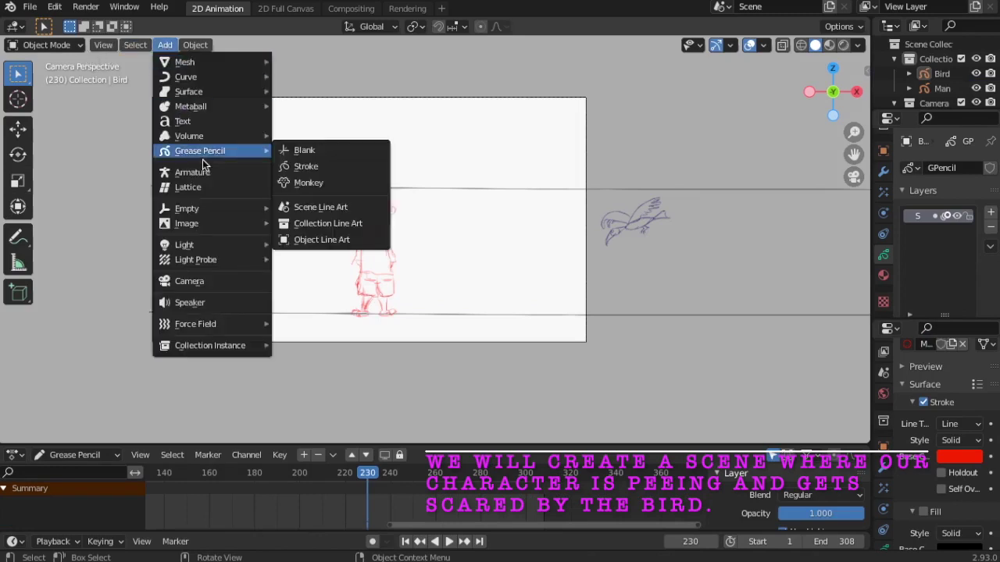
pyautogui.click(313, 152)
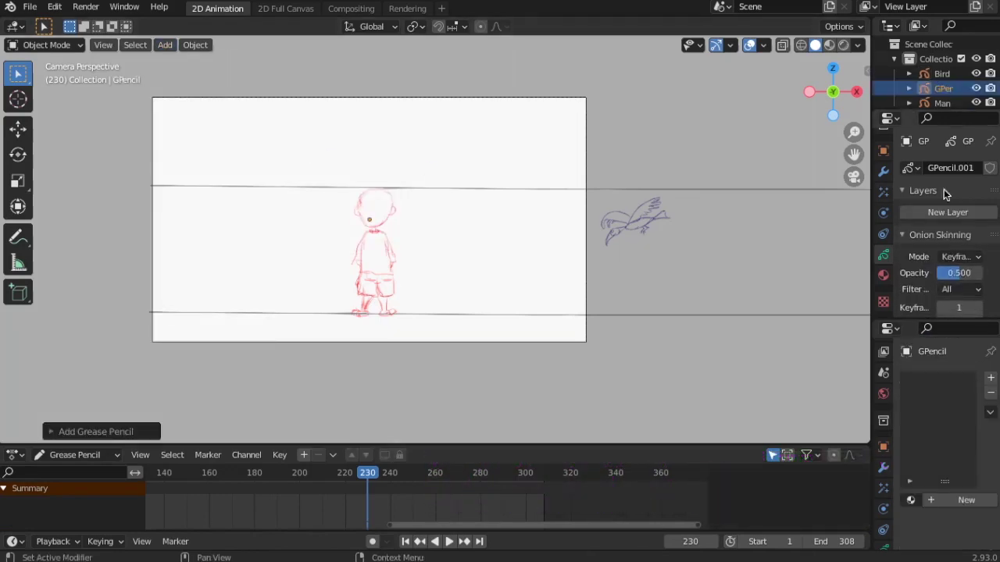
pyautogui.moveTo(870, 164); pyautogui.dragTo(486, 172)
pyautogui.doubleClick(572, 90)
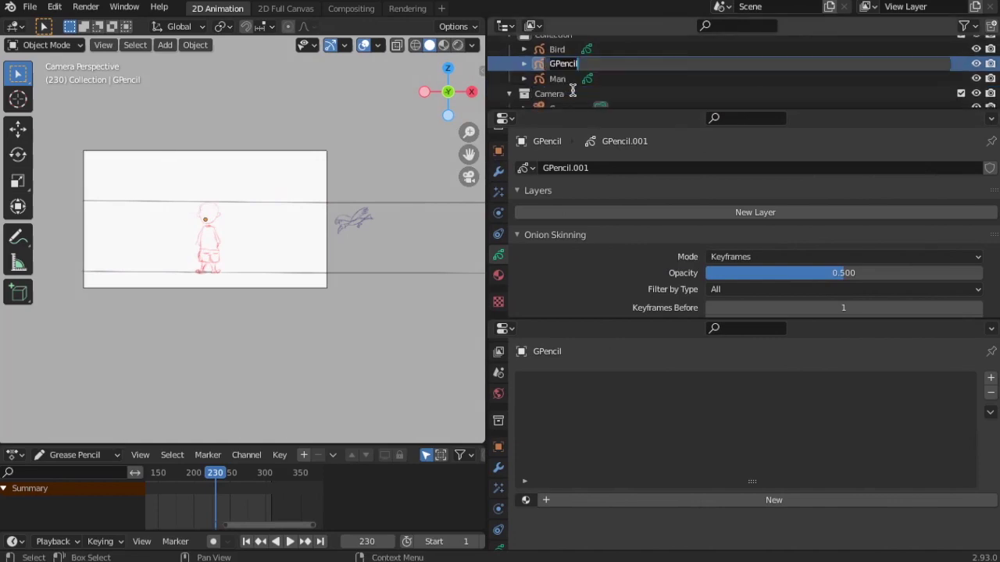
pyautogui.press('BackSpace')
pyautogui.write('pee')
pyautogui.press('Return')
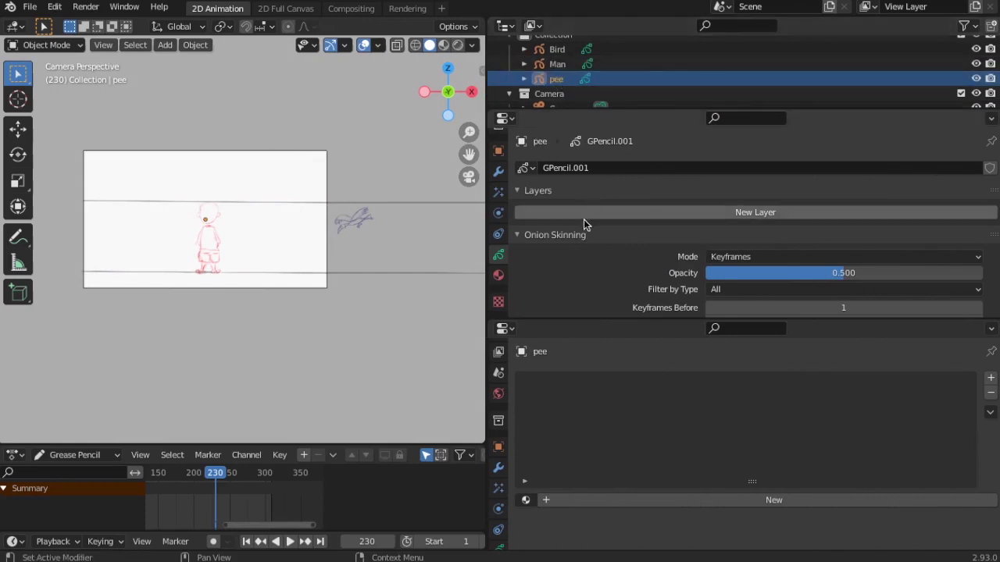
# - Create a new layer on the pee object and name it "sketch_pee"
pyautogui.click(769, 212)
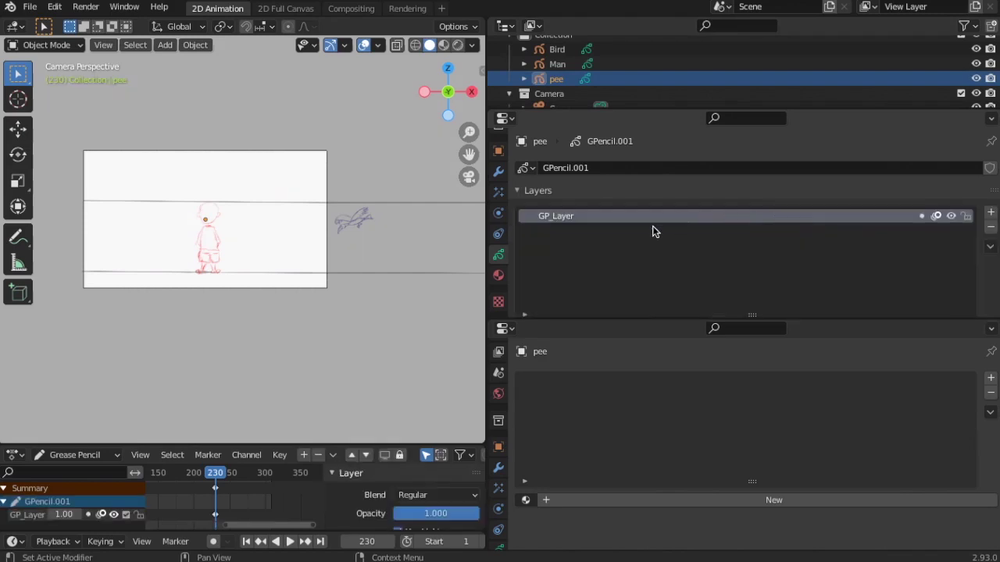
pyautogui.doubleClick(556, 220)
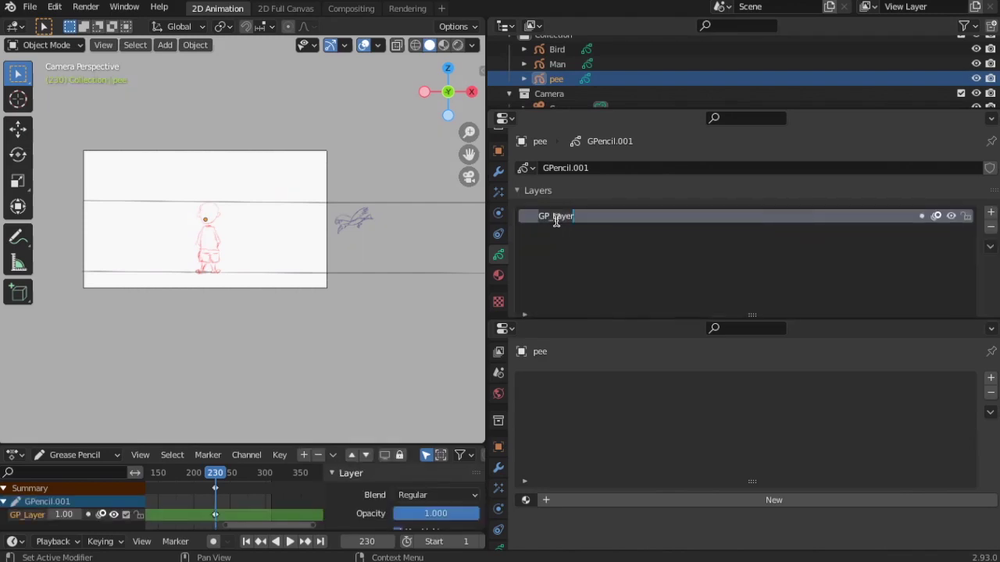
pyautogui.press('BackSpace')
pyautogui.write('_pee')
pyautogui.press('Return')
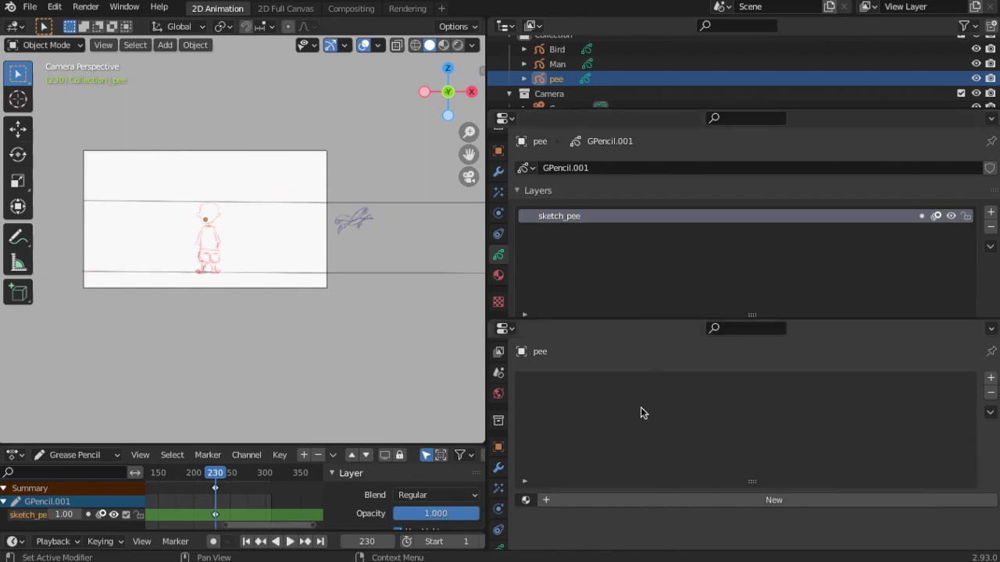
# - Create a new material for the pee object and set its stroke base color to a bright blue
pyautogui.click(788, 500)
pyautogui.scroll(-7, 585, 419)
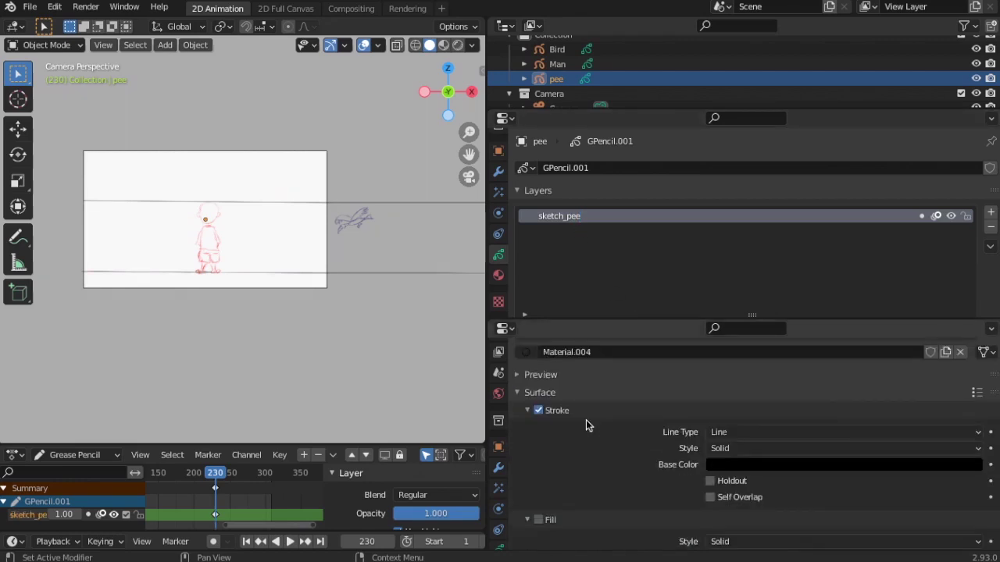
pyautogui.click(790, 395)
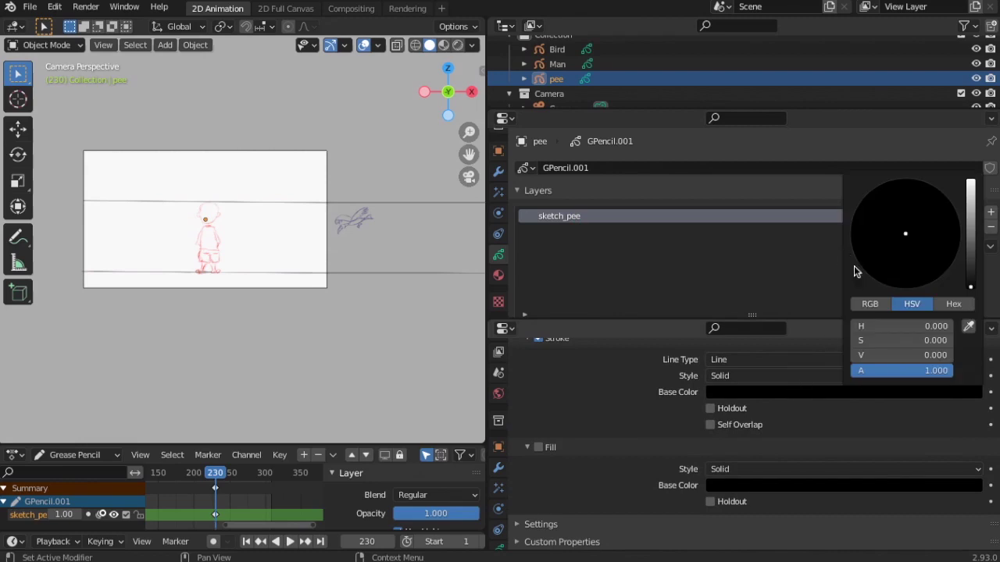
pyautogui.click(971, 262)
pyautogui.moveTo(970, 262); pyautogui.dragTo(970, 181)
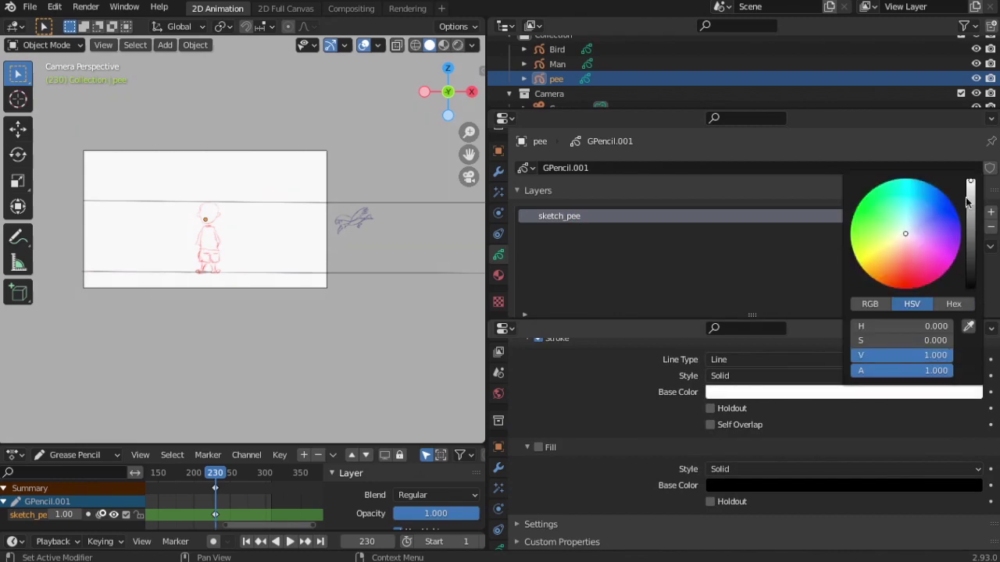
pyautogui.moveTo(906, 235); pyautogui.dragTo(938, 216)
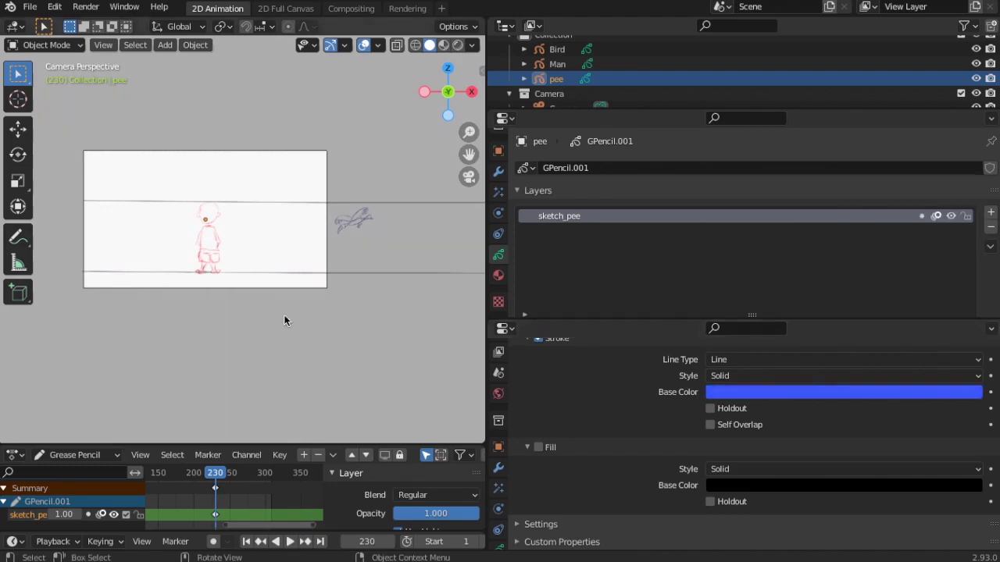
# - In Draw mode, add a second layer and draw a straight blue line along the ground under the character's feet
pyautogui.moveTo(485, 268)
pyautogui.mouseDown()
pyautogui.moveTo(883, 301)
pyautogui.moveTo(862, 308)
pyautogui.mouseUp()
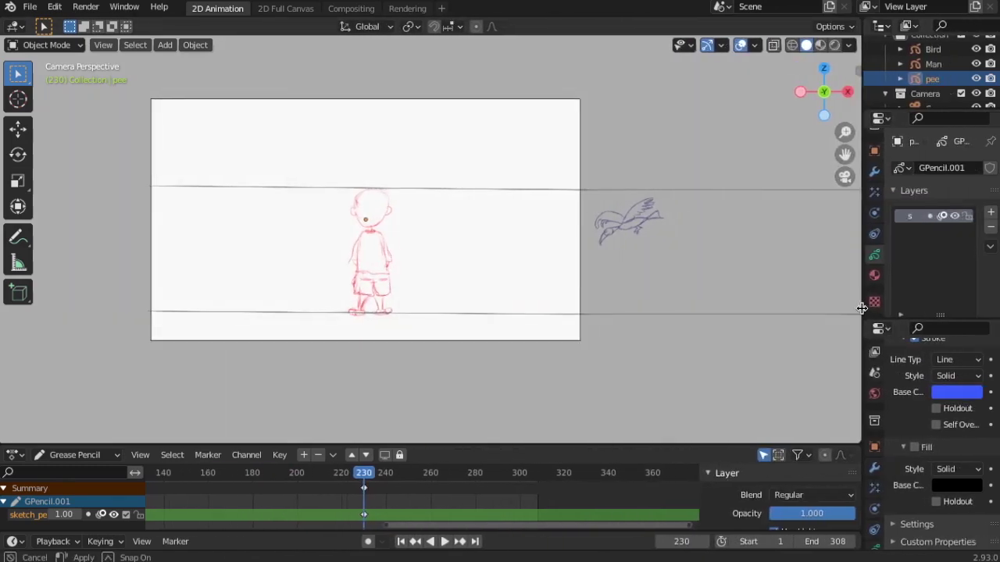
pyautogui.click(74, 46)
pyautogui.click(36, 112)
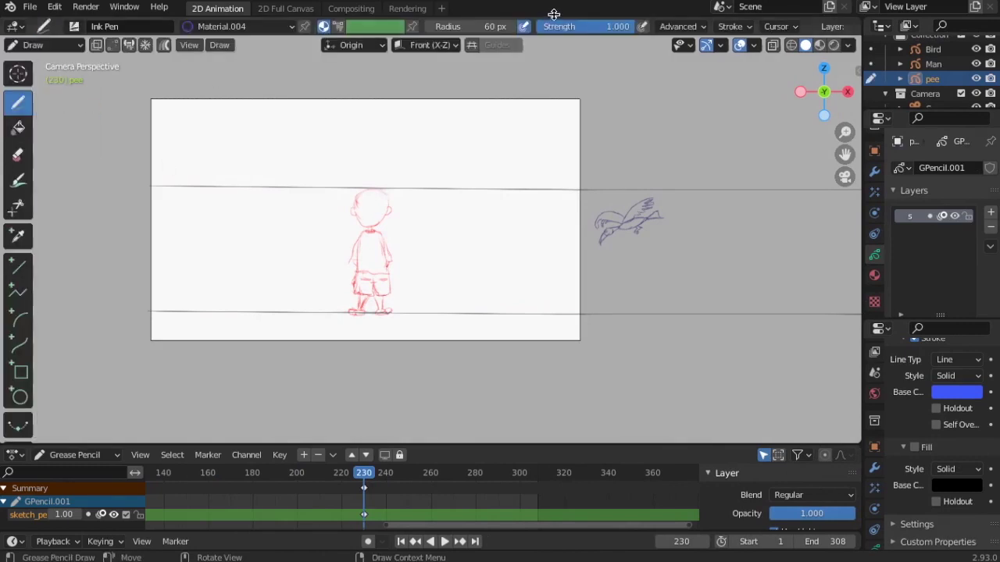
pyautogui.scroll(4, 357, 335)
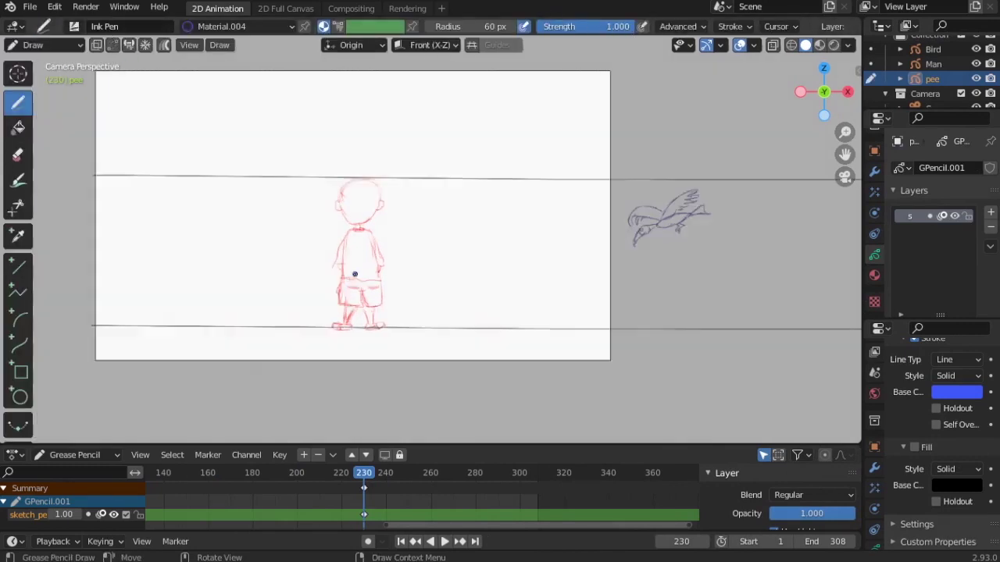
pyautogui.moveTo(352, 302)
pyautogui.keyDown('shift'); pyautogui.mouseDown(button='middle')
pyautogui.moveTo(488, 294)
pyautogui.moveTo(401, 258)
pyautogui.moveTo(357, 261)
pyautogui.mouseUp(button='middle'); pyautogui.keyUp('shift')
pyautogui.scroll(2, 489, 294)
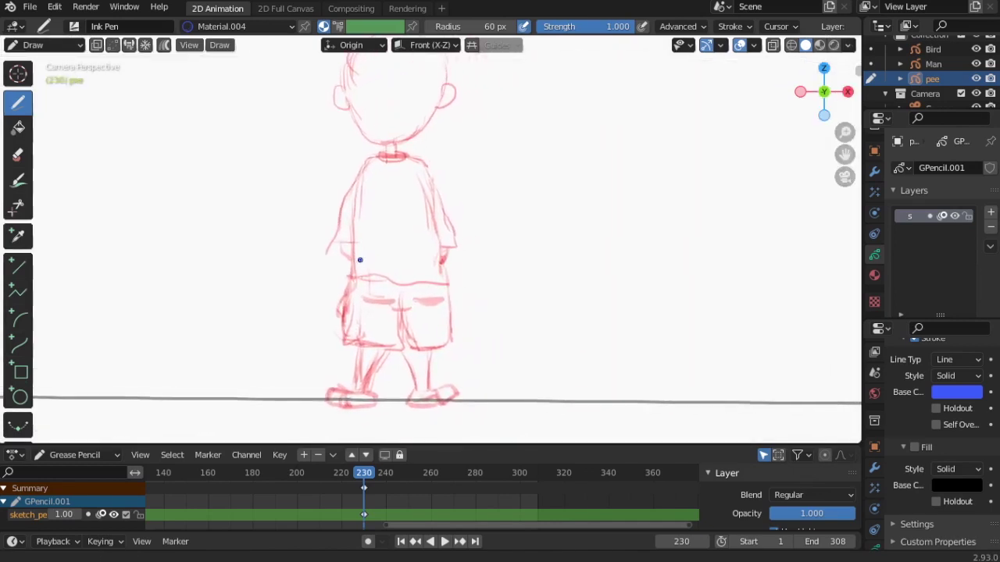
pyautogui.click(18, 266)
pyautogui.click(990, 215)
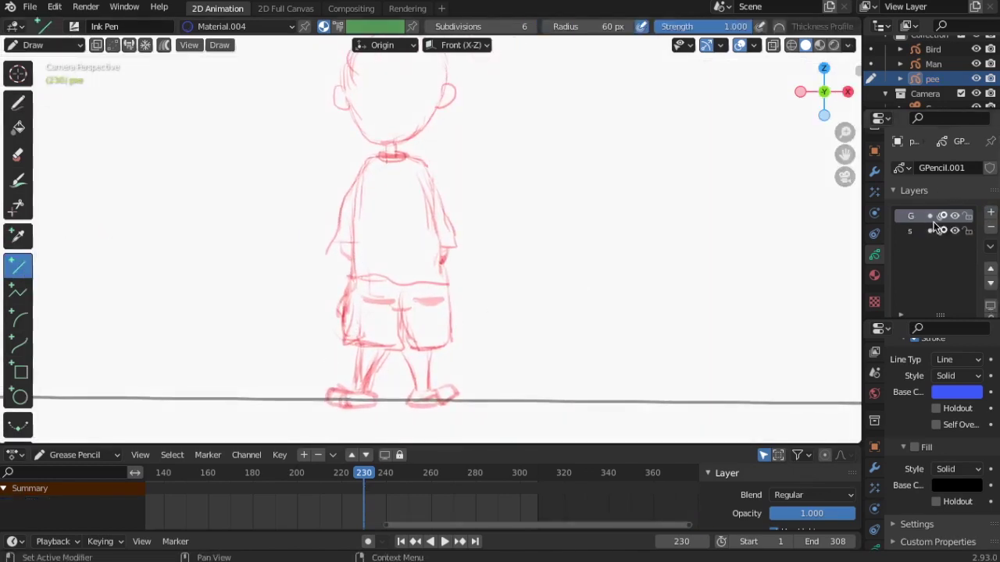
pyautogui.moveTo(188, 399)
pyautogui.mouseDown()
pyautogui.moveTo(547, 388)
pyautogui.moveTo(597, 408)
pyautogui.moveTo(497, 405)
pyautogui.moveTo(509, 405)
pyautogui.mouseUp()
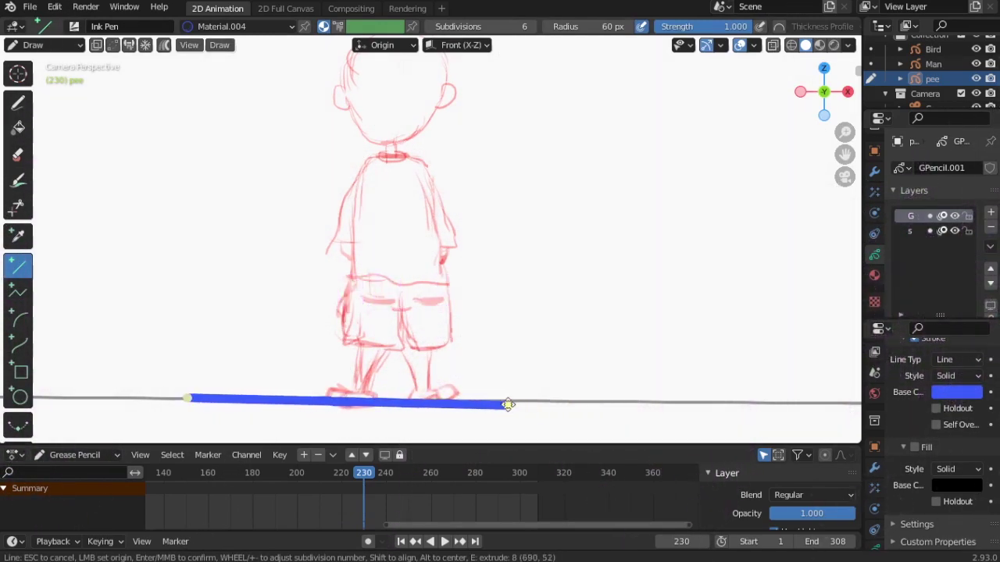
pyautogui.moveTo(201, 411)
pyautogui.mouseDown()
pyautogui.moveTo(306, 404)
pyautogui.moveTo(295, 403)
pyautogui.mouseUp()
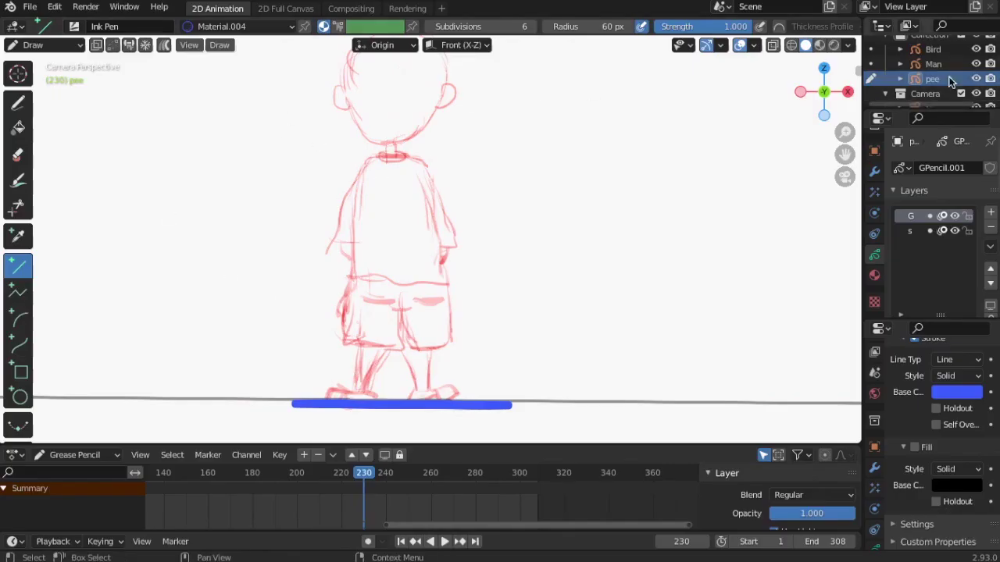
# - Hide the Man object and sketch a splash with flying droplets just above the ground line at frame 230
pyautogui.click(976, 64)
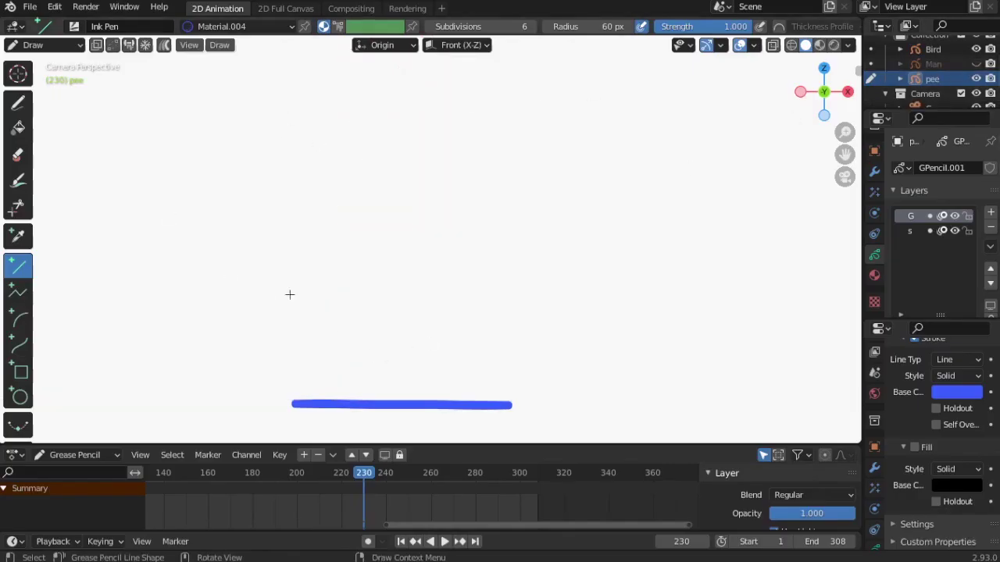
pyautogui.click(18, 103)
pyautogui.moveTo(424, 368)
pyautogui.mouseDown()
pyautogui.moveTo(364, 364)
pyautogui.moveTo(370, 377)
pyautogui.moveTo(426, 378)
pyautogui.moveTo(431, 366)
pyautogui.moveTo(415, 365)
pyautogui.moveTo(460, 343)
pyautogui.moveTo(431, 327)
pyautogui.moveTo(346, 352)
pyautogui.moveTo(312, 334)
pyautogui.moveTo(323, 353)
pyautogui.moveTo(305, 357)
pyautogui.moveTo(330, 362)
pyautogui.moveTo(315, 379)
pyautogui.moveTo(345, 372)
pyautogui.mouseUp()
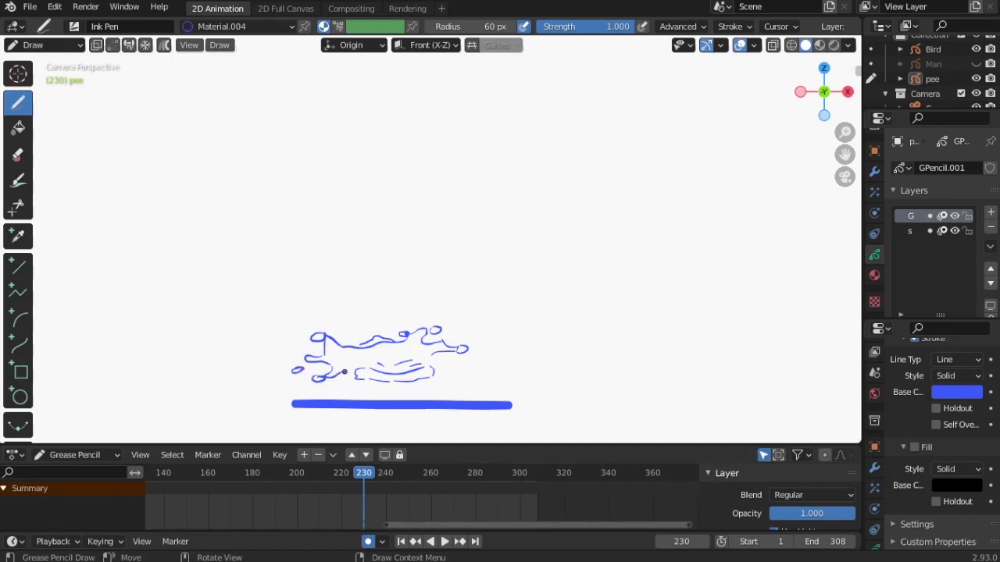
# - Push the splash's left-hand strokes inward in Sculpt Mode and return to Draw mode
pyautogui.click(43, 45)
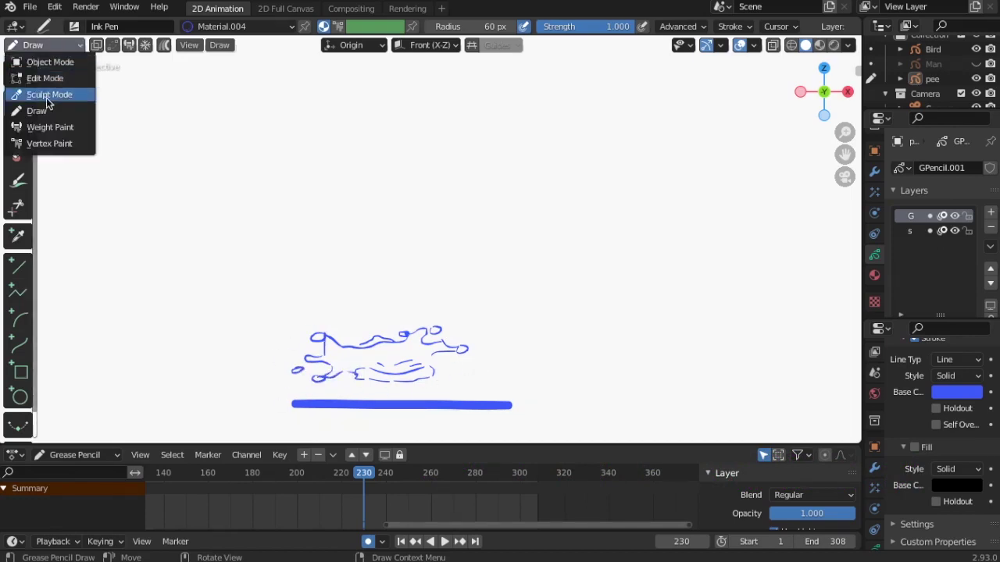
pyautogui.click(47, 94)
pyautogui.moveTo(302, 346)
pyautogui.mouseDown()
pyautogui.moveTo(300, 357)
pyautogui.moveTo(472, 336)
pyautogui.moveTo(321, 366)
pyautogui.mouseUp()
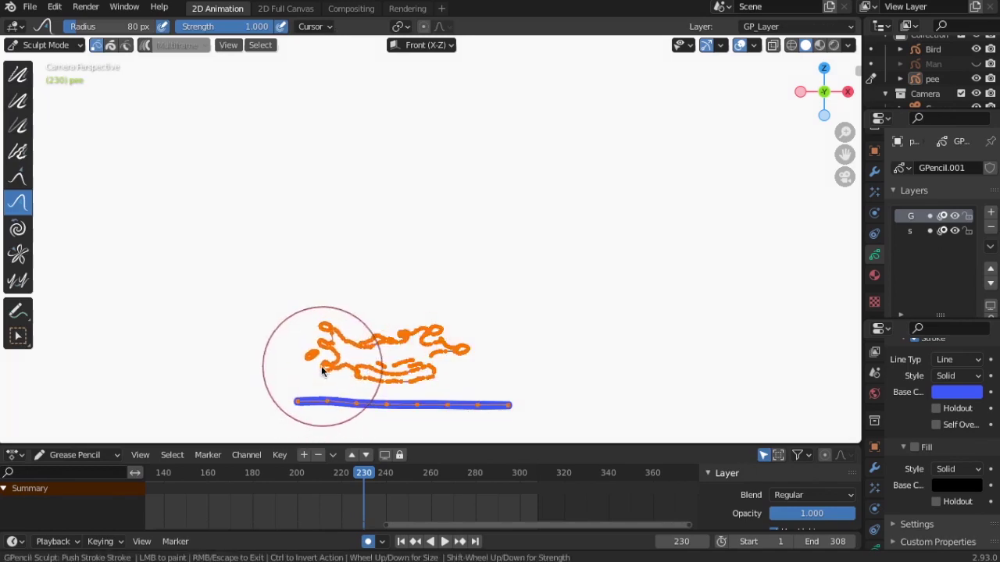
pyautogui.click(43, 45)
pyautogui.click(47, 110)
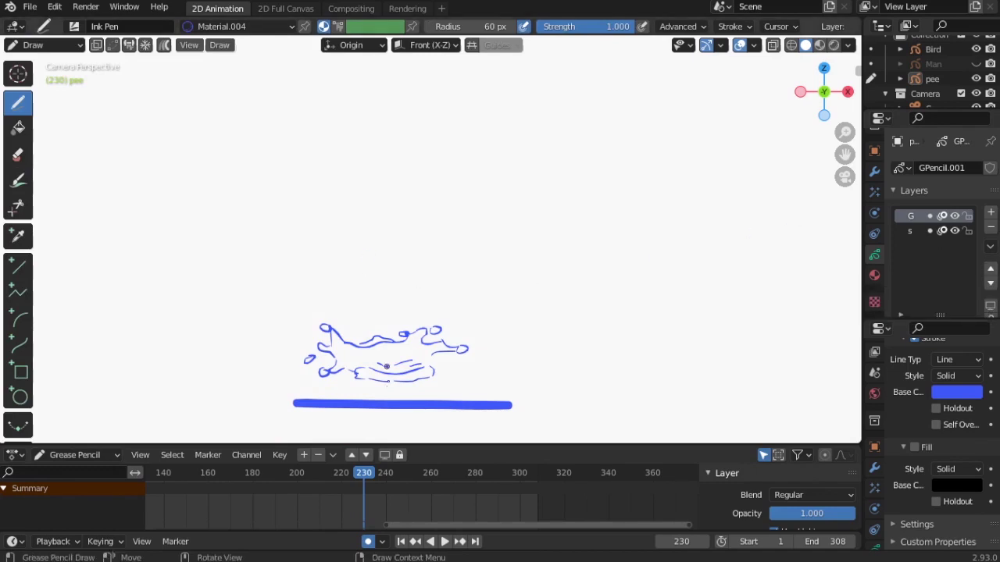
# - At frame 232, sketch a lower, flatter splash with an inner ripple and small droplets around it
pyautogui.press('Right')
pyautogui.press('Right')
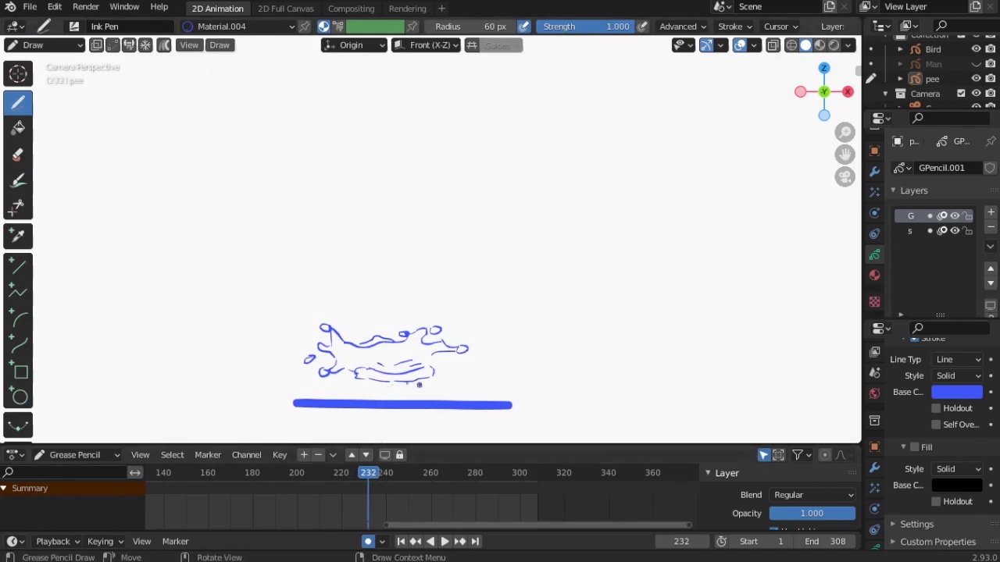
pyautogui.moveTo(387, 364)
pyautogui.mouseDown()
pyautogui.moveTo(406, 368)
pyautogui.moveTo(392, 378)
pyautogui.moveTo(453, 376)
pyautogui.moveTo(419, 365)
pyautogui.moveTo(461, 354)
pyautogui.moveTo(350, 362)
pyautogui.mouseUp()
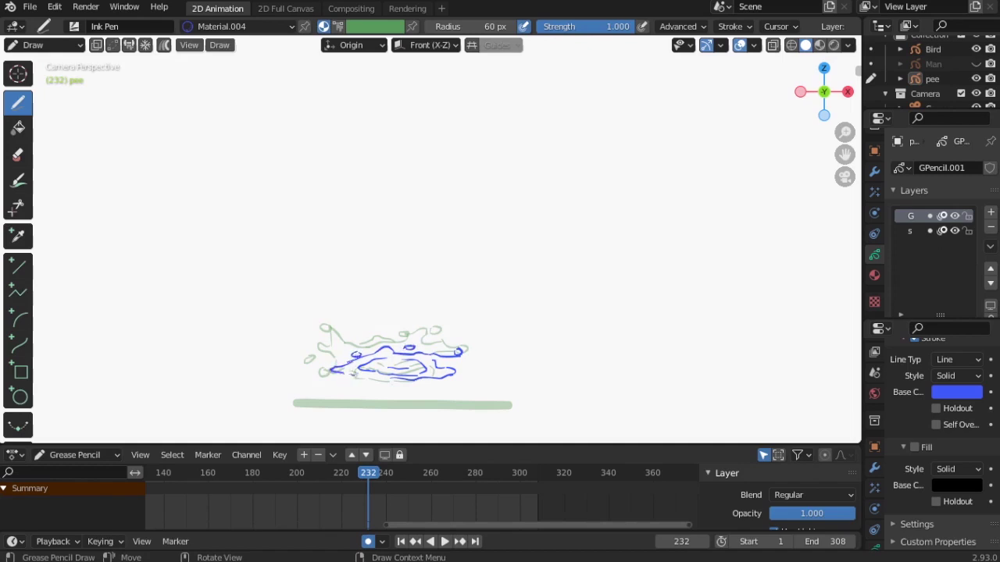
pyautogui.moveTo(381, 378); pyautogui.dragTo(320, 374)
# - Play back and flip between the splash drawings at frames 230 and 232 to check the motion
pyautogui.press('space')
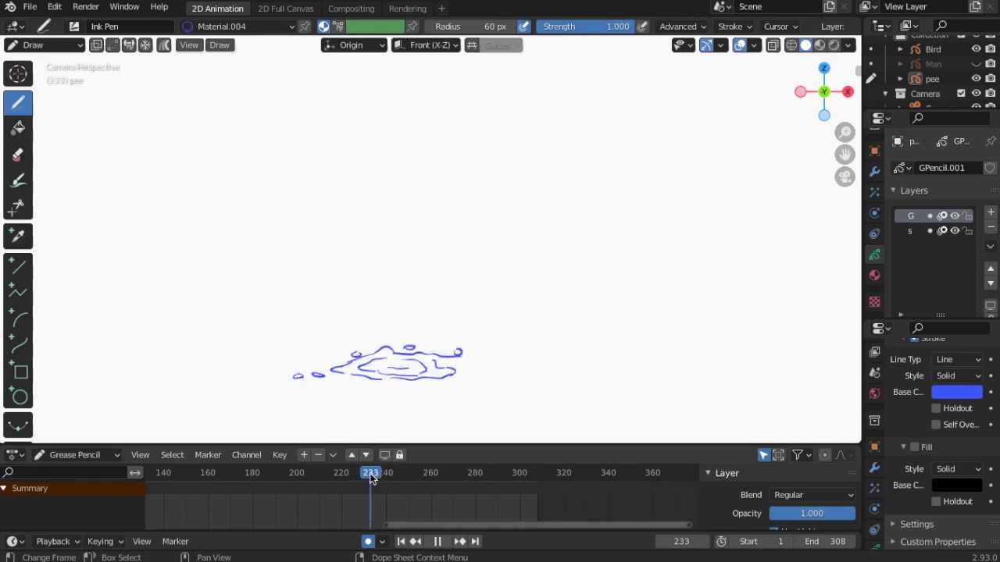
pyautogui.press('space')
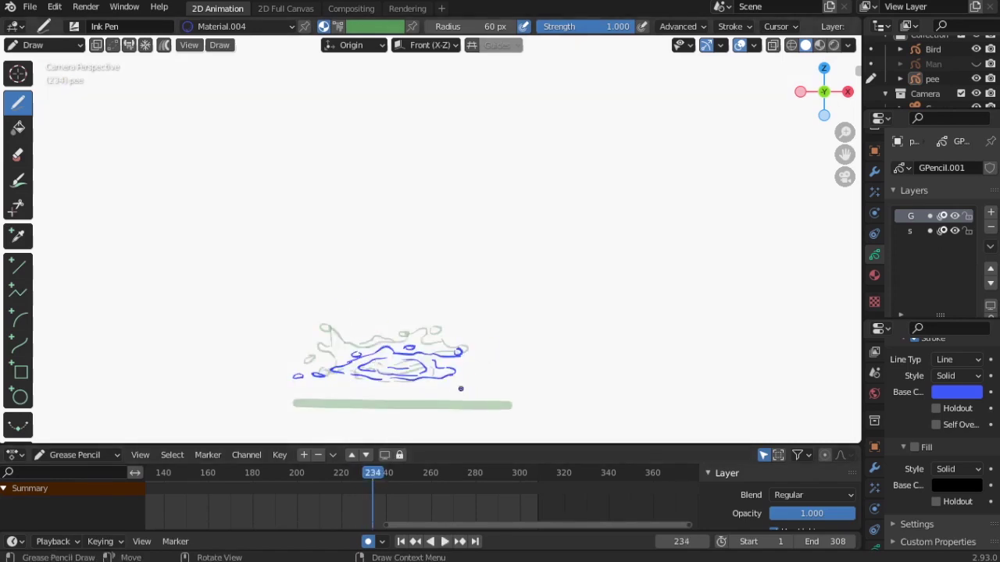
pyautogui.press('Down')
pyautogui.press('Down')
pyautogui.press('Down')
pyautogui.press('Up')
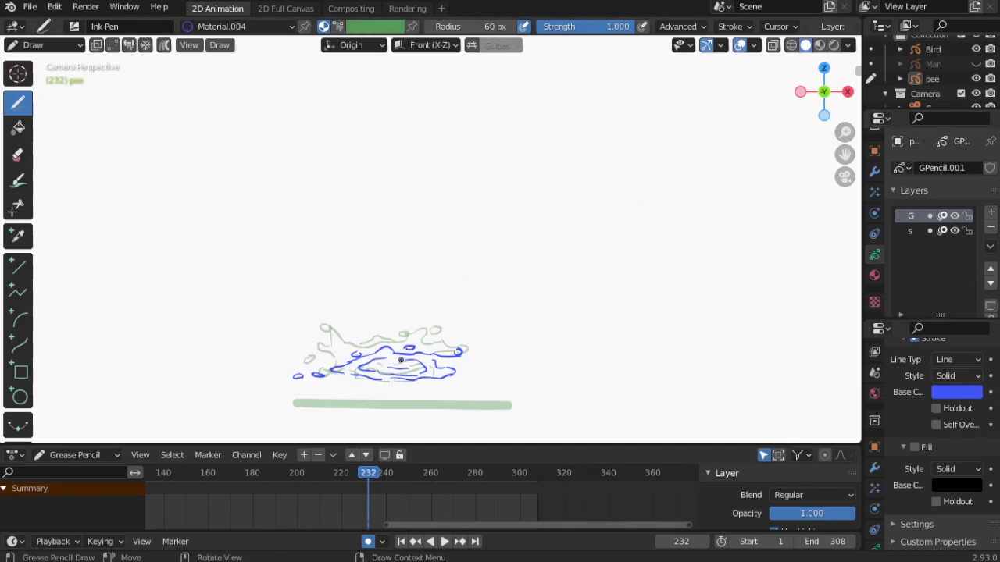
# - At frame 234, sketch a wider puddle outline with an inner ripple and small motion curves beyond its edges
pyautogui.press('Up')
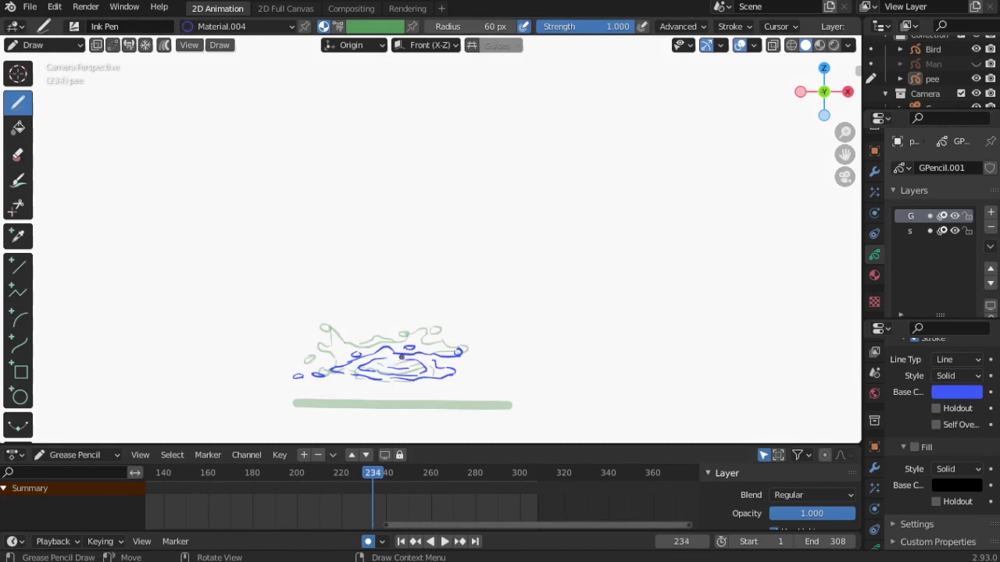
pyautogui.moveTo(377, 363); pyautogui.dragTo(406, 365)
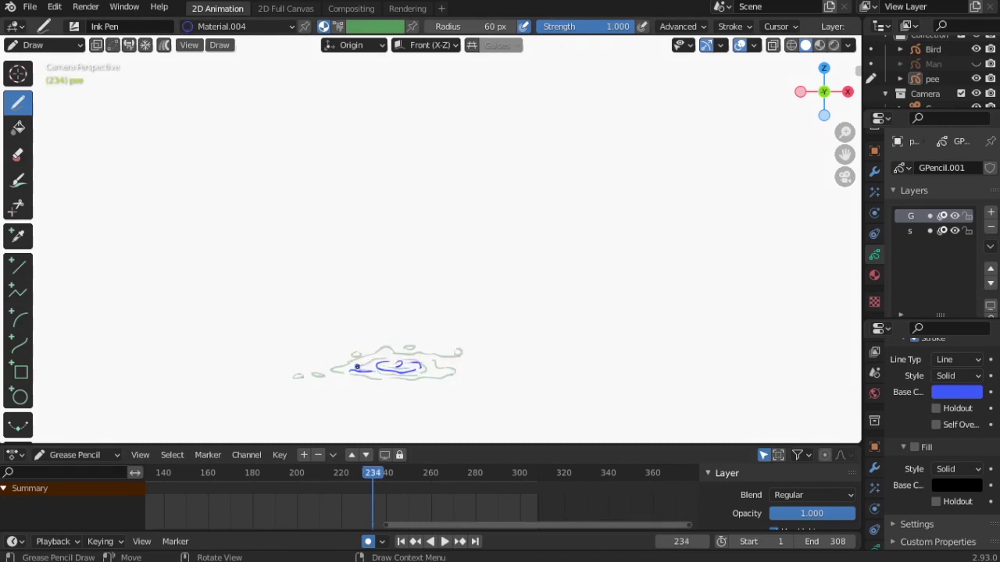
pyautogui.moveTo(357, 367); pyautogui.dragTo(422, 369)
pyautogui.moveTo(324, 378)
pyautogui.mouseDown()
pyautogui.moveTo(394, 388)
pyautogui.moveTo(521, 366)
pyautogui.moveTo(466, 341)
pyautogui.moveTo(340, 360)
pyautogui.mouseUp()
pyautogui.moveTo(525, 363); pyautogui.dragTo(528, 375)
pyautogui.moveTo(534, 364); pyautogui.dragTo(537, 376)
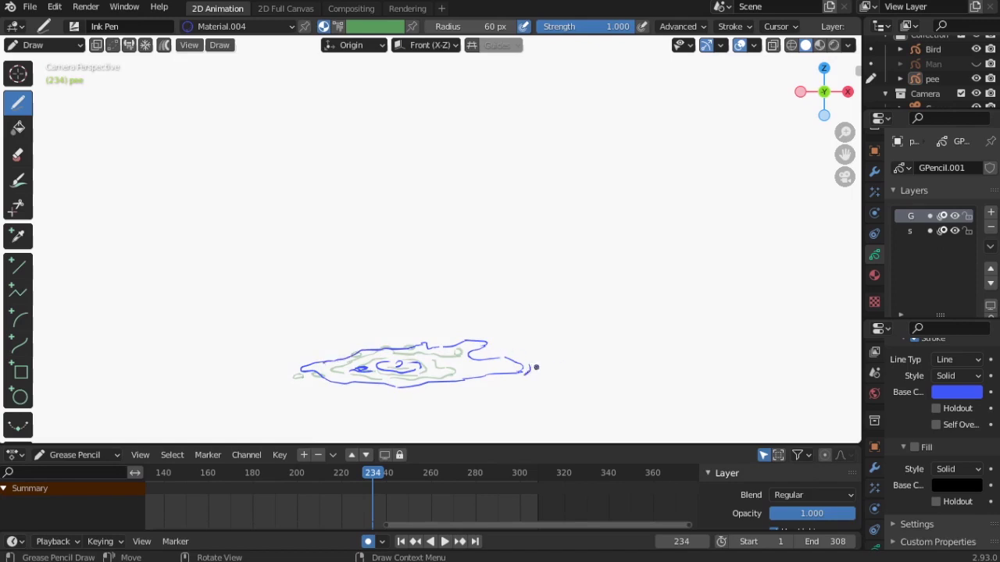
pyautogui.moveTo(349, 392); pyautogui.dragTo(333, 395)
pyautogui.moveTo(303, 365); pyautogui.dragTo(294, 376)
pyautogui.moveTo(295, 371); pyautogui.dragTo(289, 383)
# - Flip back and forth between the splash drawings at frames 230, 232 and 234 to check the motion
pyautogui.press('Down')
pyautogui.press('Down')
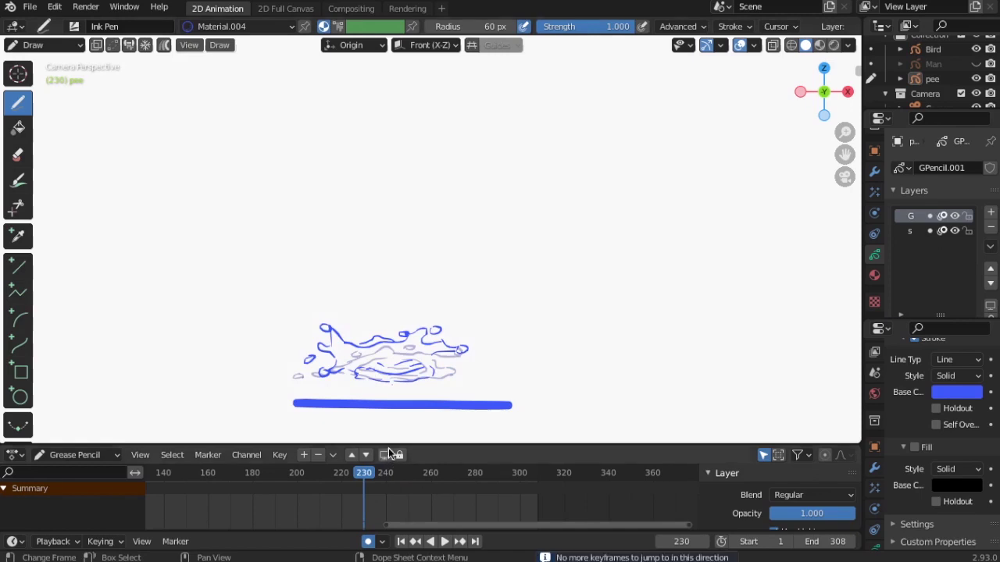
pyautogui.press('Up')
pyautogui.press('Up')
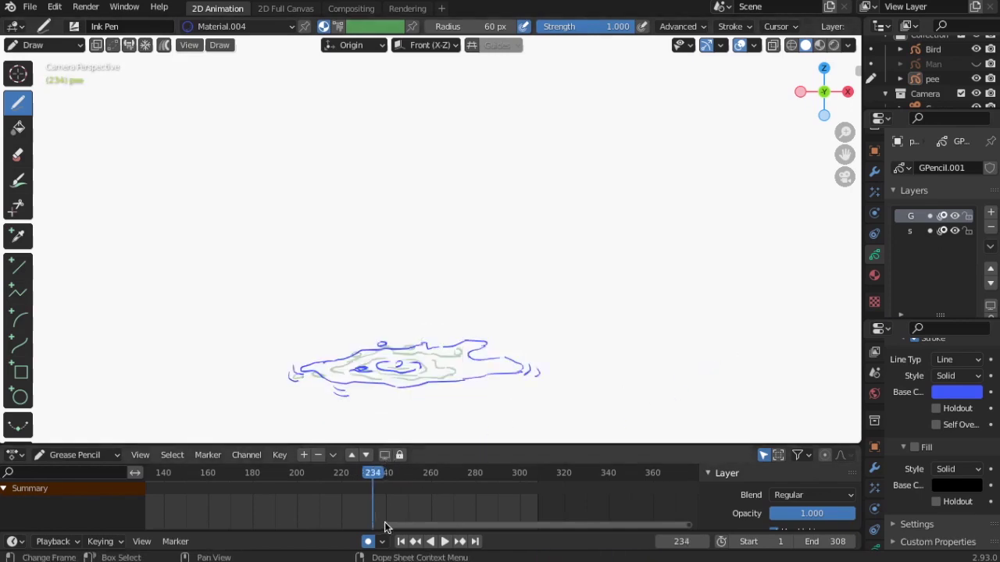
# - At frame 236, break the puddle into separate curved ripple strokes around its edge, with small concentric arcs in the middle
pyautogui.press('Right')
pyautogui.press('Right')
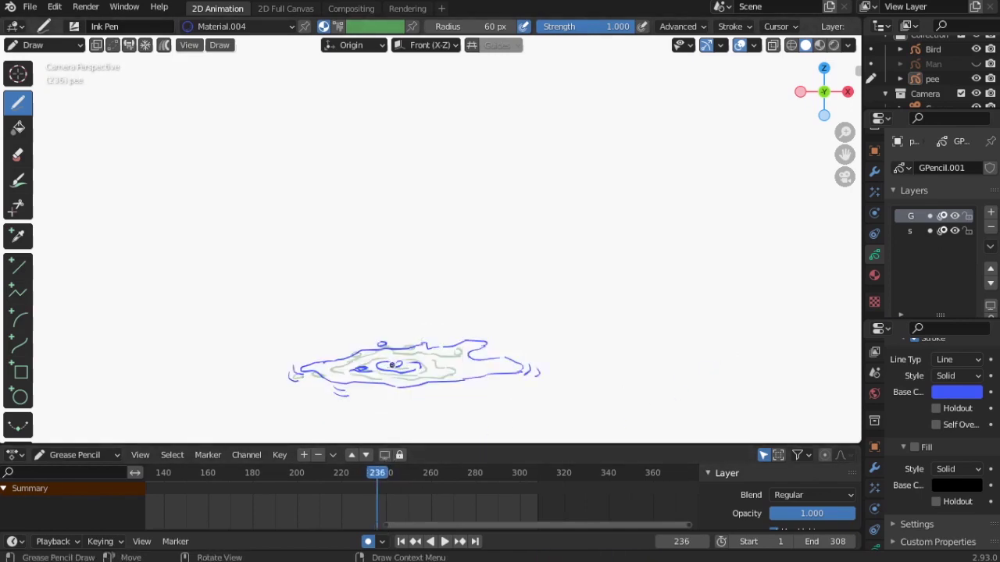
pyautogui.moveTo(391, 364)
pyautogui.mouseDown()
pyautogui.moveTo(446, 364)
pyautogui.moveTo(415, 359)
pyautogui.moveTo(446, 383)
pyautogui.moveTo(490, 368)
pyautogui.mouseUp()
pyautogui.moveTo(330, 382)
pyautogui.mouseDown()
pyautogui.moveTo(367, 385)
pyautogui.moveTo(300, 379)
pyautogui.mouseUp()
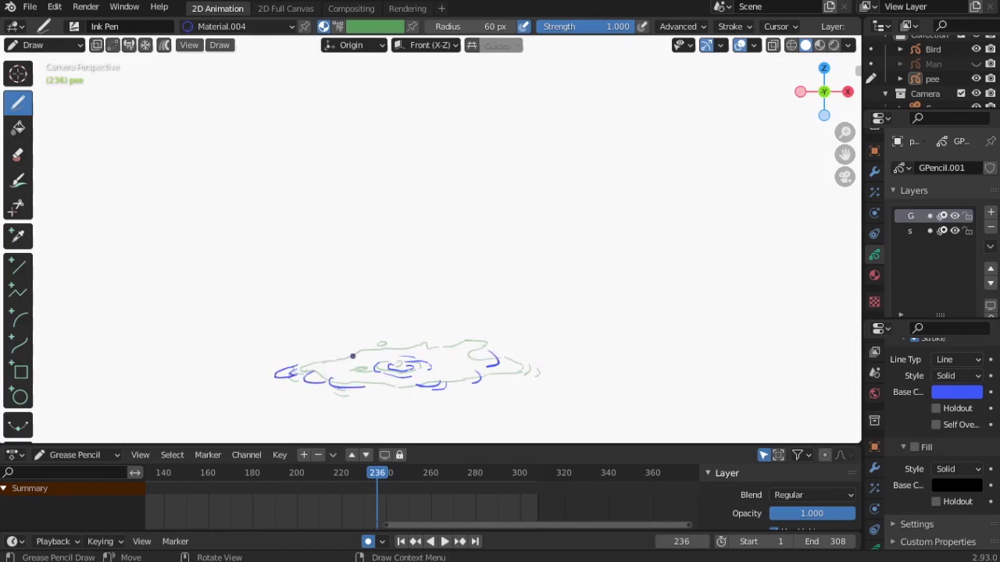
pyautogui.moveTo(355, 353); pyautogui.dragTo(327, 359)
pyautogui.moveTo(396, 344)
pyautogui.mouseDown()
pyautogui.moveTo(493, 346)
pyautogui.moveTo(491, 337)
pyautogui.mouseUp()
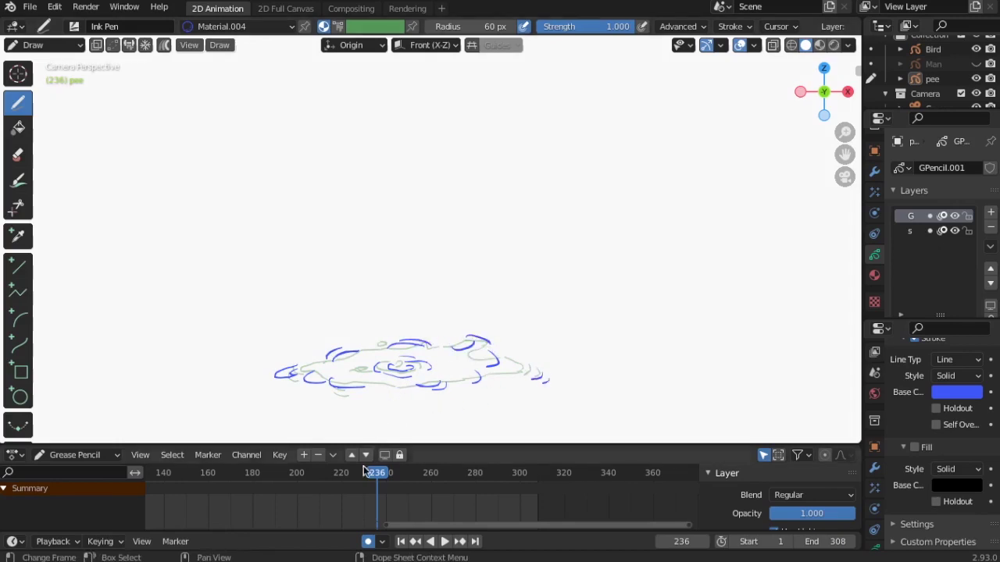
# - At frame 238, sketch a small center ripple with short, widely scattered arcs spreading outward around it
pyautogui.moveTo(378, 478)
pyautogui.mouseDown()
pyautogui.moveTo(339, 478)
pyautogui.moveTo(388, 478)
pyautogui.mouseUp()
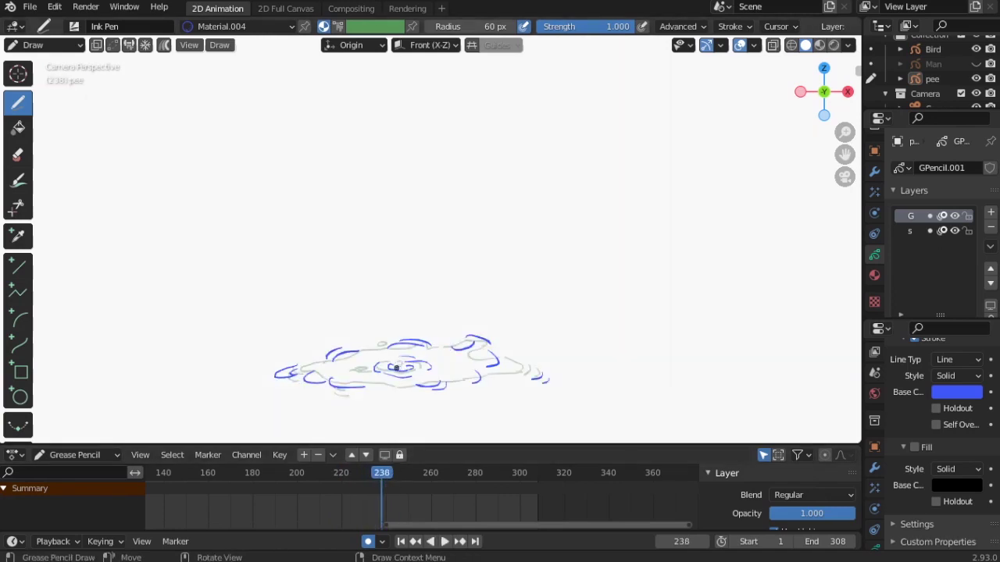
pyautogui.press('Right')
pyautogui.press('Right')
pyautogui.moveTo(396, 367)
pyautogui.mouseDown()
pyautogui.moveTo(383, 373)
pyautogui.moveTo(435, 372)
pyautogui.mouseUp()
pyautogui.moveTo(362, 359); pyautogui.dragTo(360, 376)
pyautogui.moveTo(451, 358)
pyautogui.mouseDown()
pyautogui.moveTo(444, 378)
pyautogui.moveTo(413, 386)
pyautogui.moveTo(450, 387)
pyautogui.mouseUp()
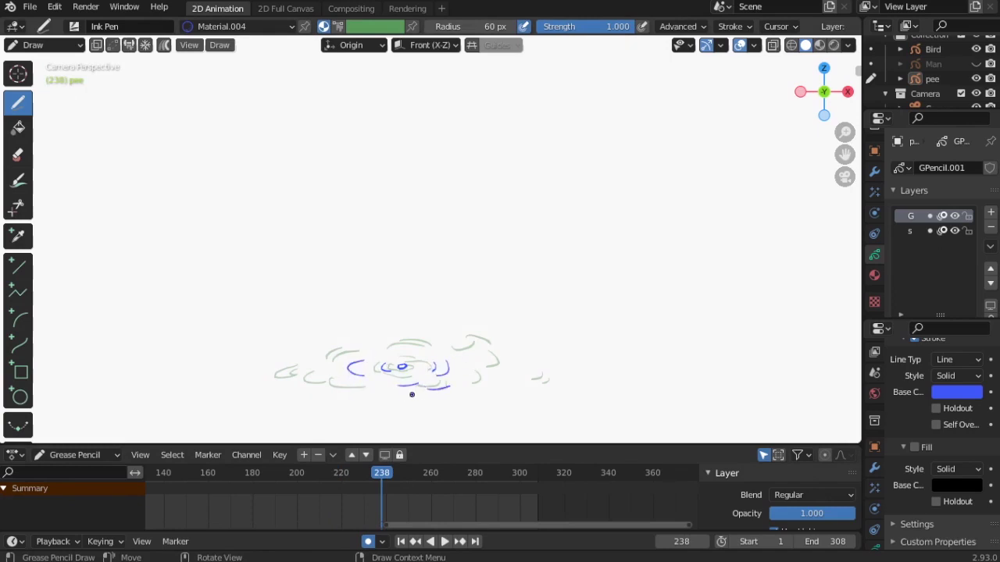
pyautogui.moveTo(518, 379); pyautogui.dragTo(493, 386)
pyautogui.moveTo(529, 354); pyautogui.dragTo(533, 364)
pyautogui.moveTo(380, 335); pyautogui.dragTo(419, 334)
pyautogui.moveTo(317, 338)
pyautogui.mouseDown()
pyautogui.moveTo(302, 367)
pyautogui.moveTo(325, 388)
pyautogui.mouseUp()
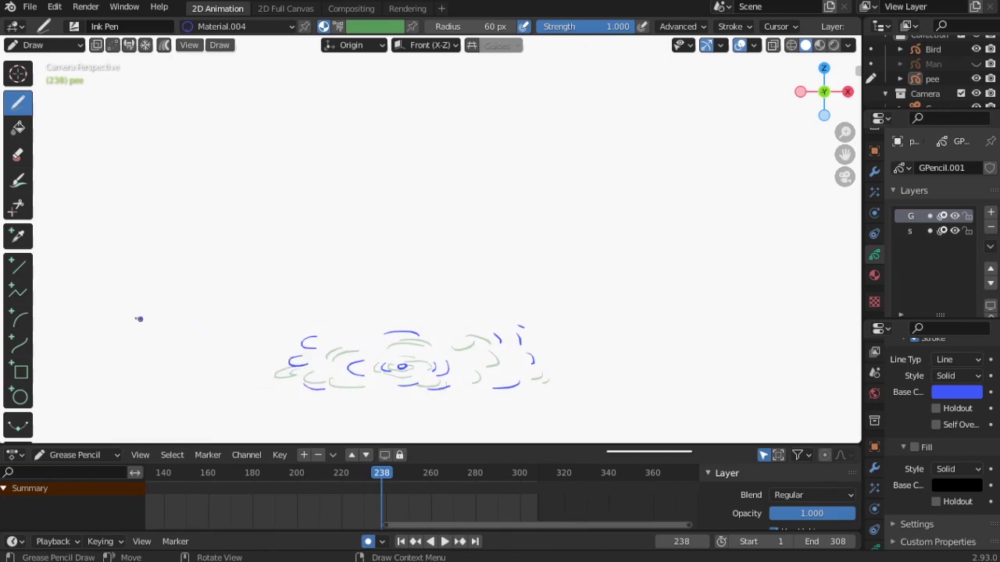
# - Push the frame 238 ripple arcs downward and flatter in Sculpt Mode, then return to Draw mode
pyautogui.click(46, 48)
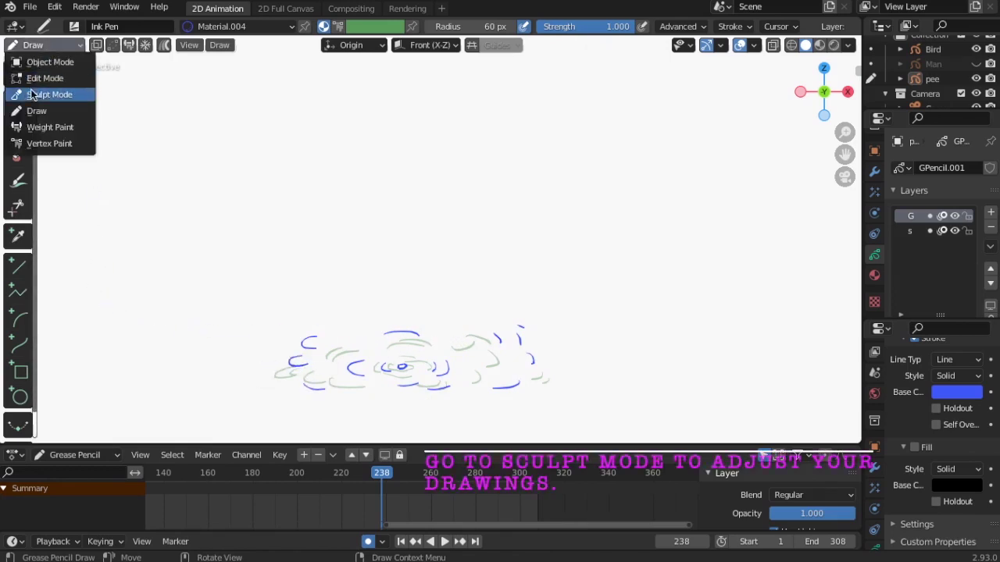
pyautogui.click(40, 94)
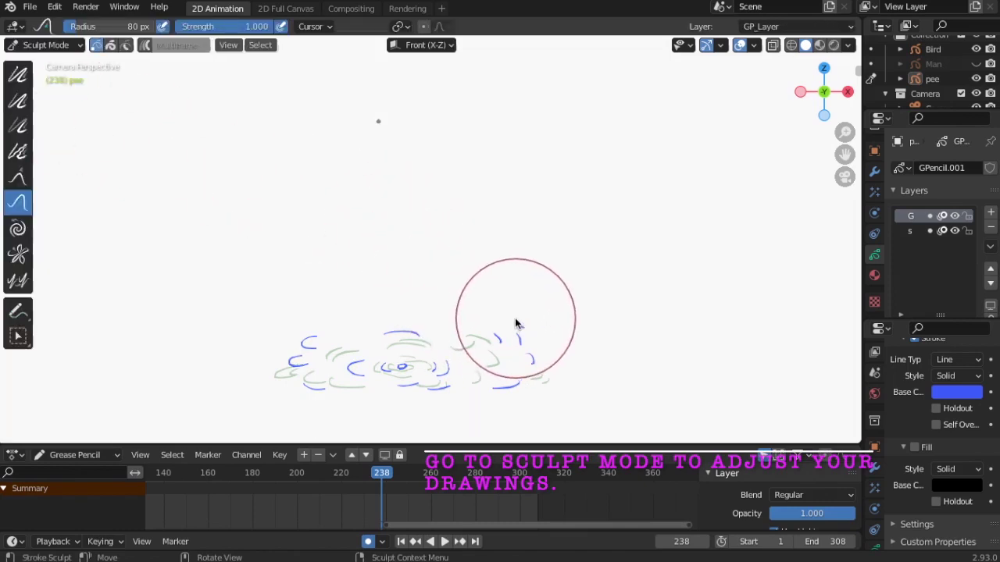
pyautogui.moveTo(516, 325); pyautogui.dragTo(504, 350)
pyautogui.press('a')
pyautogui.moveTo(422, 322); pyautogui.dragTo(381, 339)
pyautogui.moveTo(300, 333)
pyautogui.mouseDown()
pyautogui.moveTo(290, 366)
pyautogui.moveTo(301, 360)
pyautogui.moveTo(274, 380)
pyautogui.moveTo(304, 400)
pyautogui.moveTo(397, 346)
pyautogui.moveTo(426, 353)
pyautogui.moveTo(400, 387)
pyautogui.moveTo(382, 387)
pyautogui.mouseUp()
pyautogui.click(43, 44)
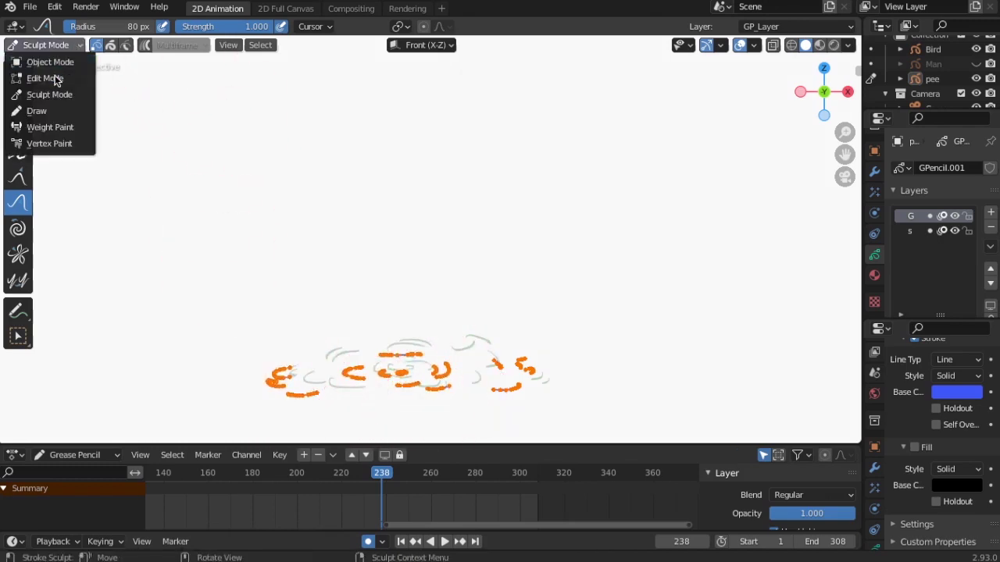
pyautogui.click(39, 106)
# - Play back the splash, then sketch small concentric ripple arcs at frame 242 and thinner, sparser arcs at frame 244
pyautogui.press('space')
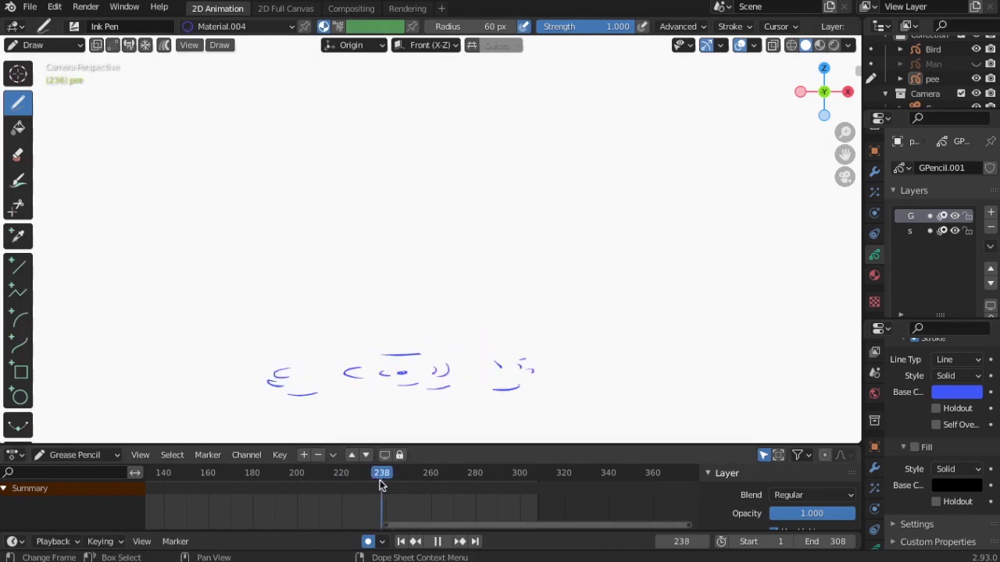
pyautogui.press('space')
pyautogui.moveTo(395, 374); pyautogui.dragTo(415, 371)
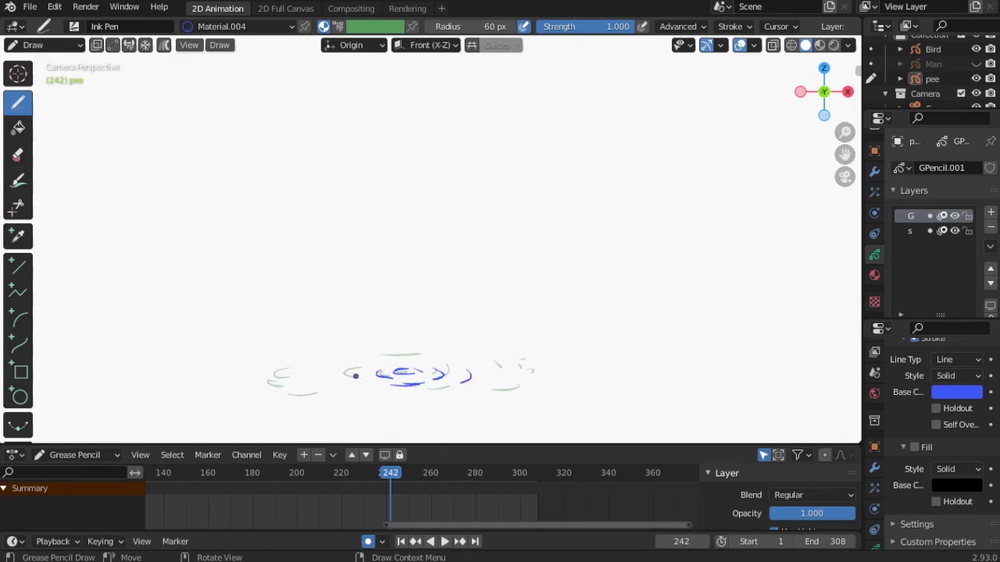
pyautogui.press('Right')
pyautogui.press('Right')
pyautogui.moveTo(355, 375); pyautogui.dragTo(424, 371)
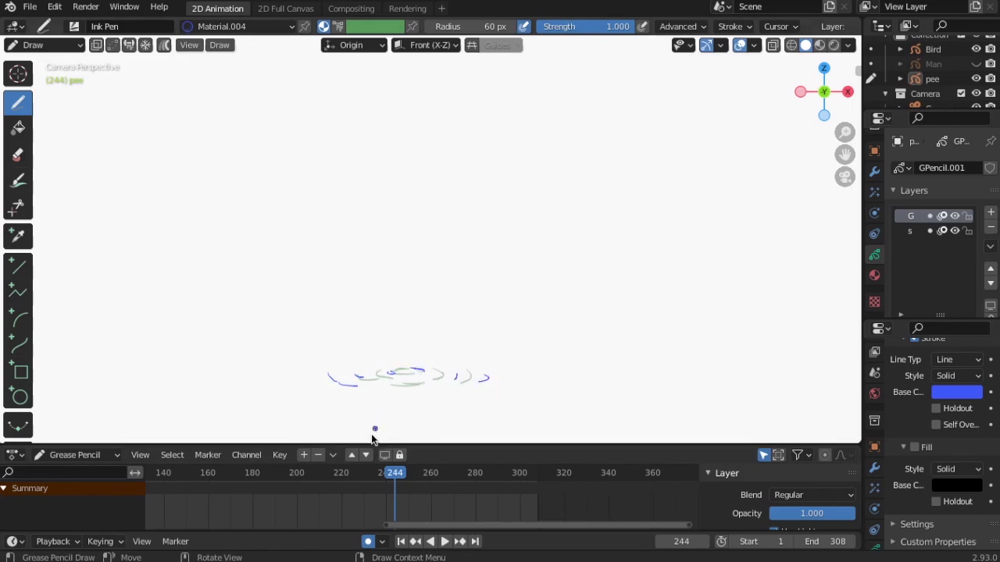
# - Sketch a few tiny ripple dashes at frame 246 and erase the remaining strokes at frame 248
pyautogui.press('Right')
pyautogui.press('Right')
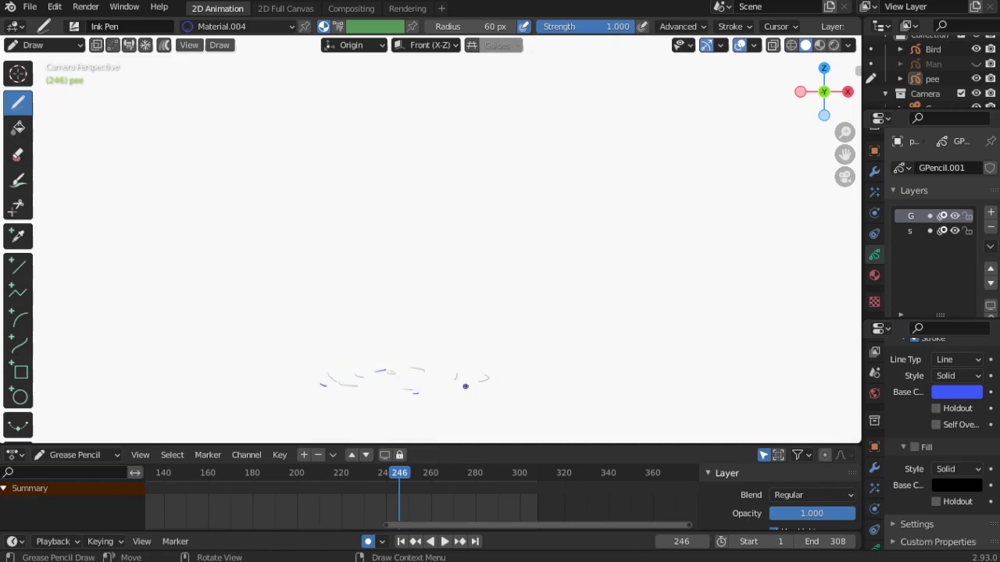
pyautogui.press('Right')
pyautogui.press('Right')
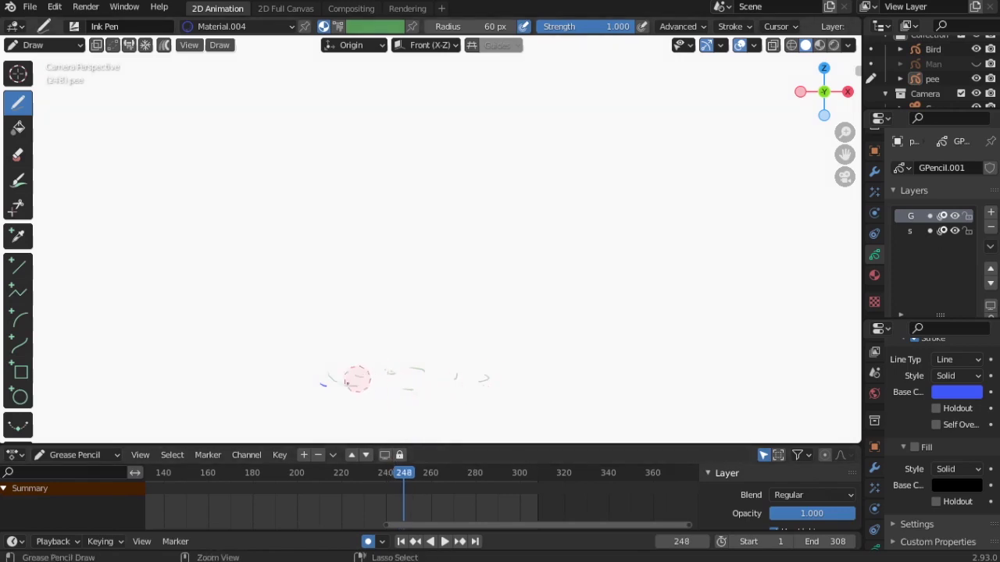
# - Play back and scrub through the finished splash drawings, and widen the properties area
pyautogui.click(350, 477)
pyautogui.press('space')
pyautogui.moveTo(350, 476)
pyautogui.mouseDown()
pyautogui.moveTo(403, 479)
pyautogui.moveTo(353, 479)
pyautogui.moveTo(403, 478)
pyautogui.moveTo(383, 476)
pyautogui.mouseUp()
pyautogui.press('space')
pyautogui.moveTo(861, 286); pyautogui.dragTo(661, 258)
pyautogui.moveTo(306, 473); pyautogui.dragTo(264, 475)
pyautogui.press('space')
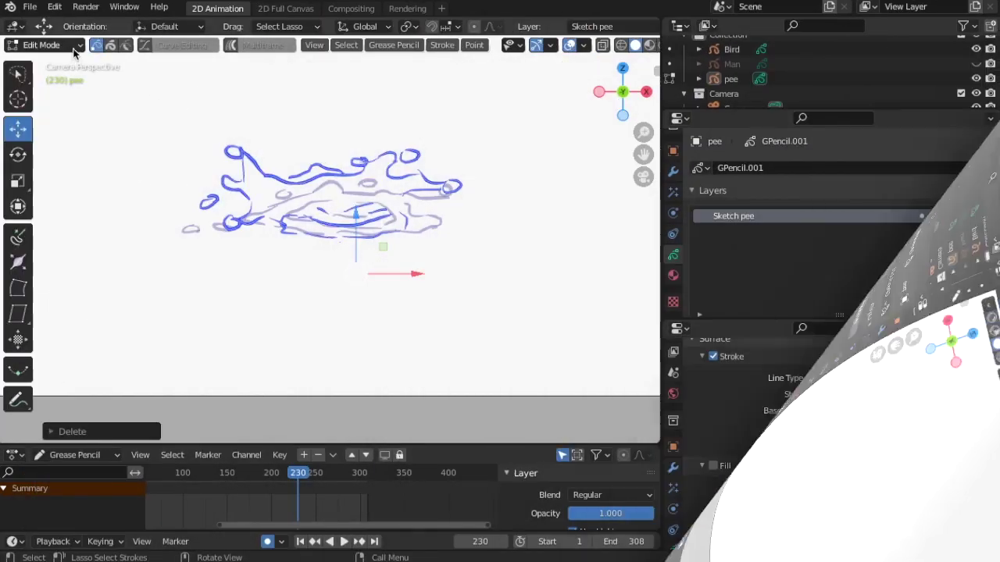
# - Return to Draw mode, select the pee object and play through the frames before the splash
pyautogui.click(39, 44)
pyautogui.click(39, 111)
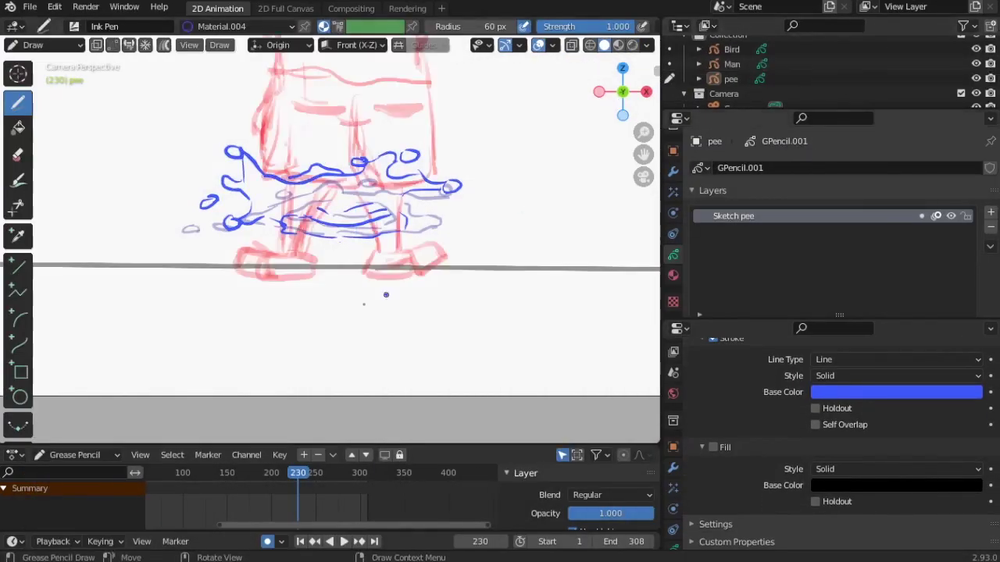
pyautogui.moveTo(299, 475)
pyautogui.mouseDown()
pyautogui.moveTo(239, 475)
pyautogui.moveTo(319, 486)
pyautogui.moveTo(265, 487)
pyautogui.moveTo(314, 487)
pyautogui.moveTo(275, 489)
pyautogui.mouseUp()
pyautogui.press('space')
pyautogui.click(784, 83)
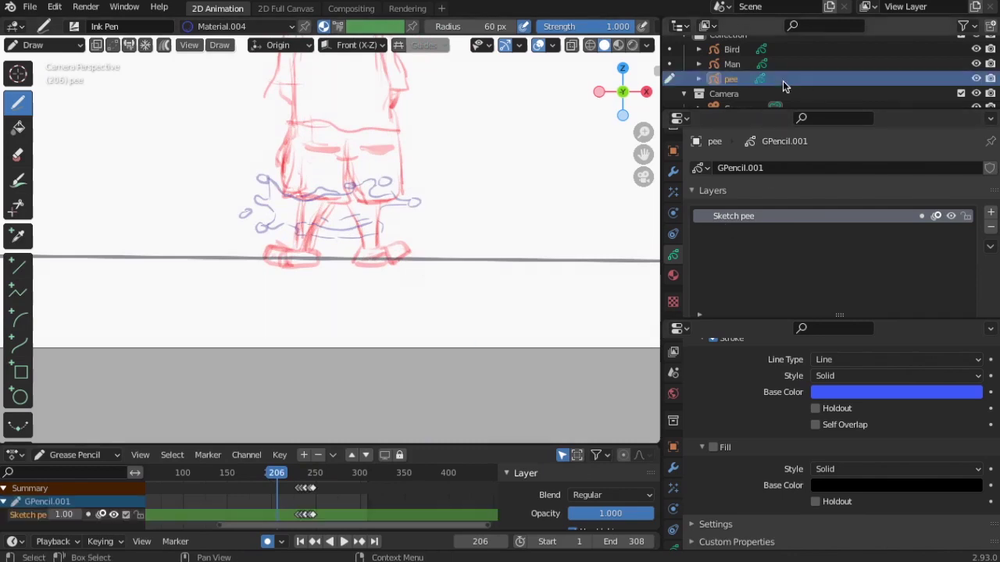
pyautogui.press('space')
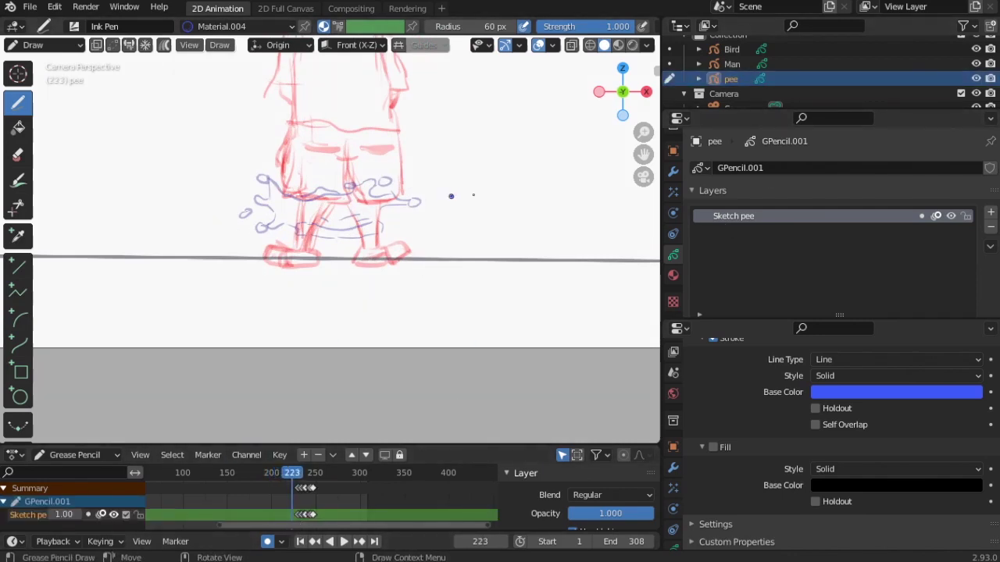
# - Sketch drops falling between the man's legs from frame 223 onward, and add small droplets inside the frame 230 splash
pyautogui.click(342, 207)
pyautogui.hotkey('ctrl', 'z')
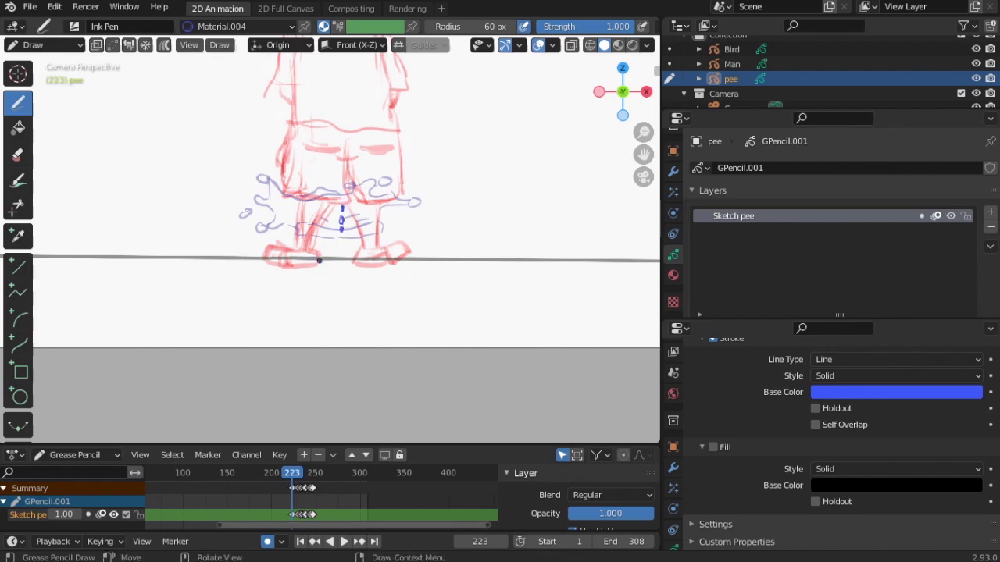
pyautogui.press('Right')
pyautogui.press('Right')
pyautogui.moveTo(342, 202); pyautogui.dragTo(340, 209)
pyautogui.press('Right')
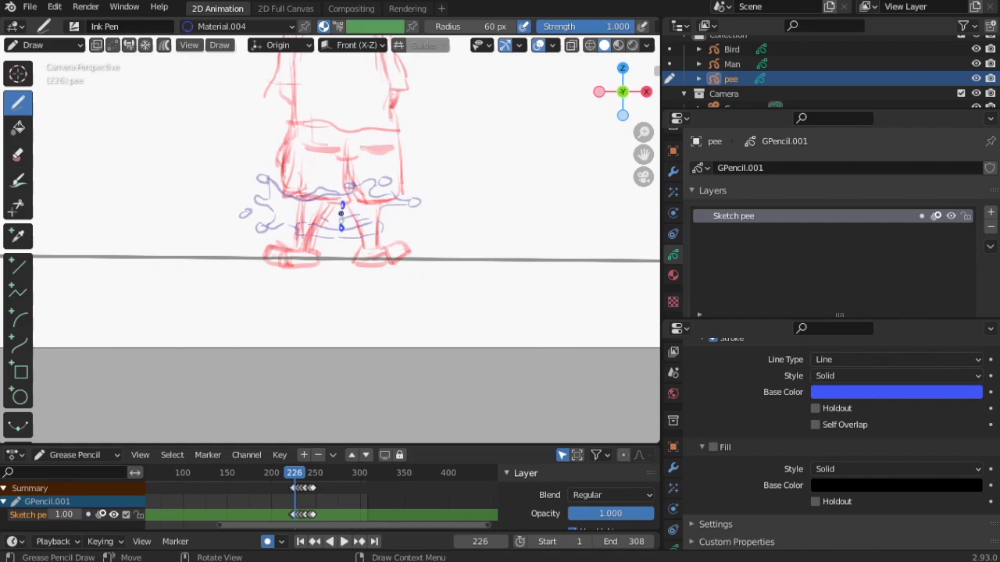
pyautogui.moveTo(306, 475)
pyautogui.mouseDown()
pyautogui.moveTo(299, 486)
pyautogui.moveTo(332, 484)
pyautogui.moveTo(294, 490)
pyautogui.moveTo(300, 498)
pyautogui.mouseUp()
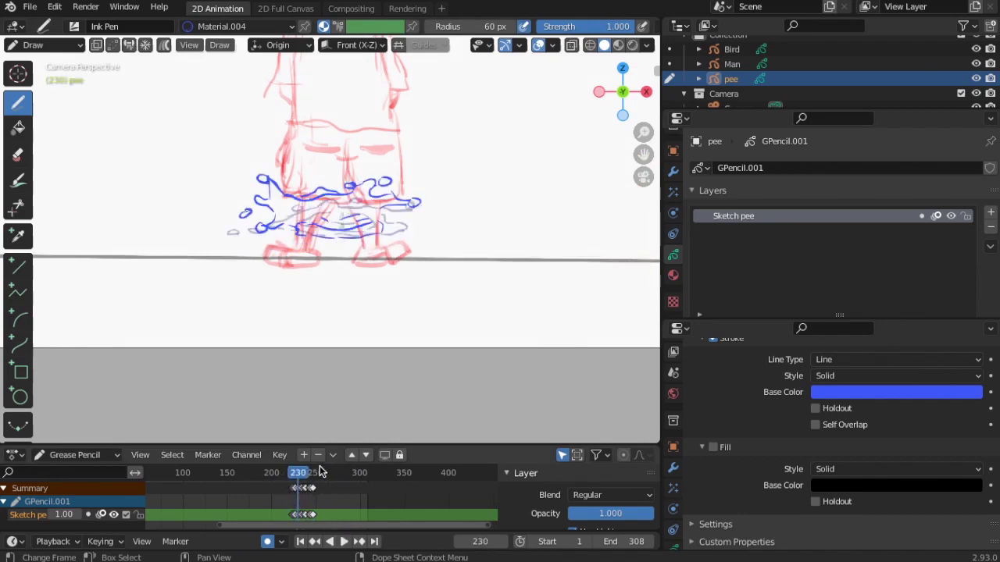
pyautogui.press('Escape')
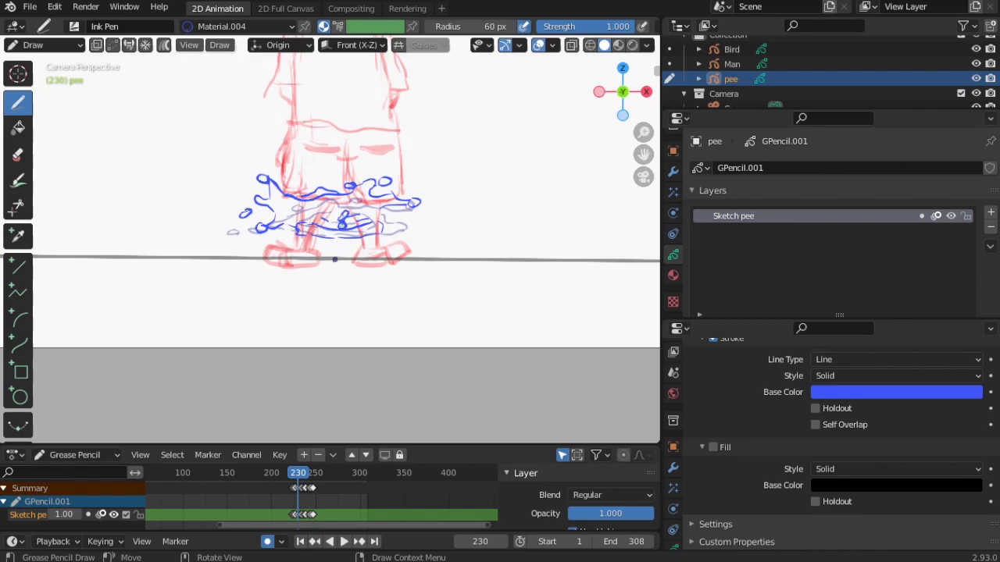
# - Step through the splash keyframes up to frame 246 and play them back against the man to check the timing
pyautogui.press('Up')
pyautogui.press('Up')
pyautogui.press('Up')
pyautogui.press('Up')
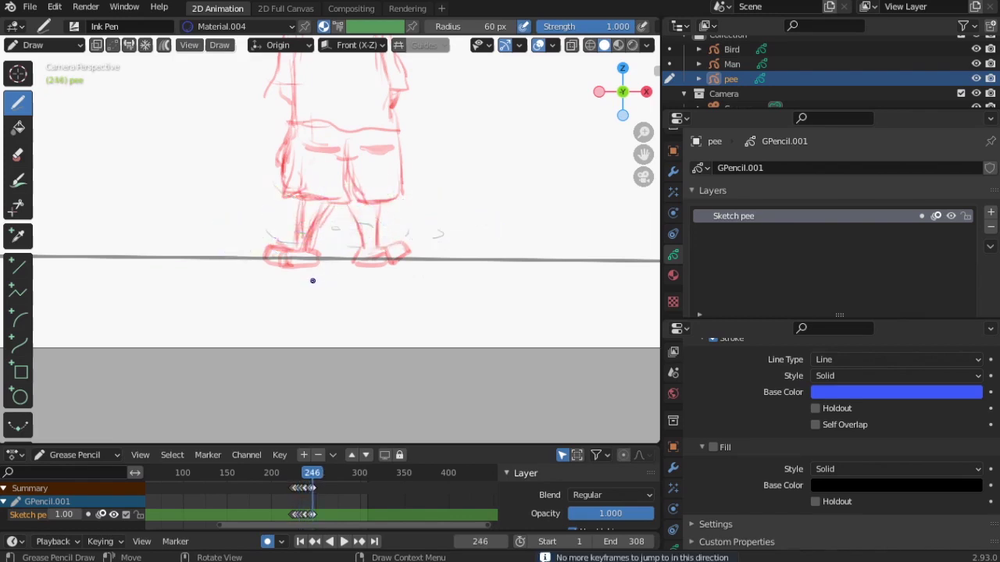
pyautogui.moveTo(301, 488)
pyautogui.mouseDown()
pyautogui.moveTo(279, 491)
pyautogui.moveTo(314, 487)
pyautogui.mouseUp()
pyautogui.press('space')
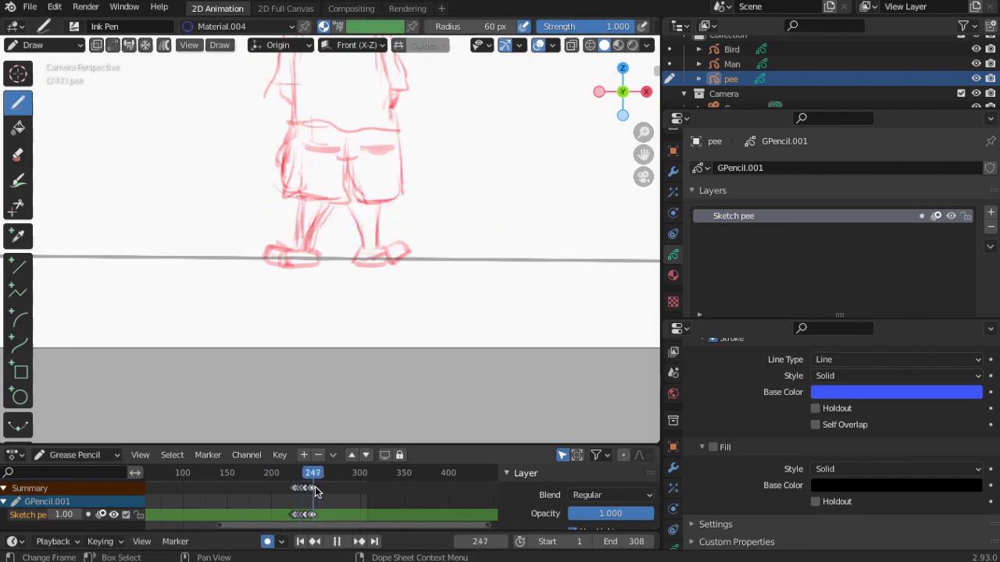
pyautogui.press('space')
pyautogui.press('Down')
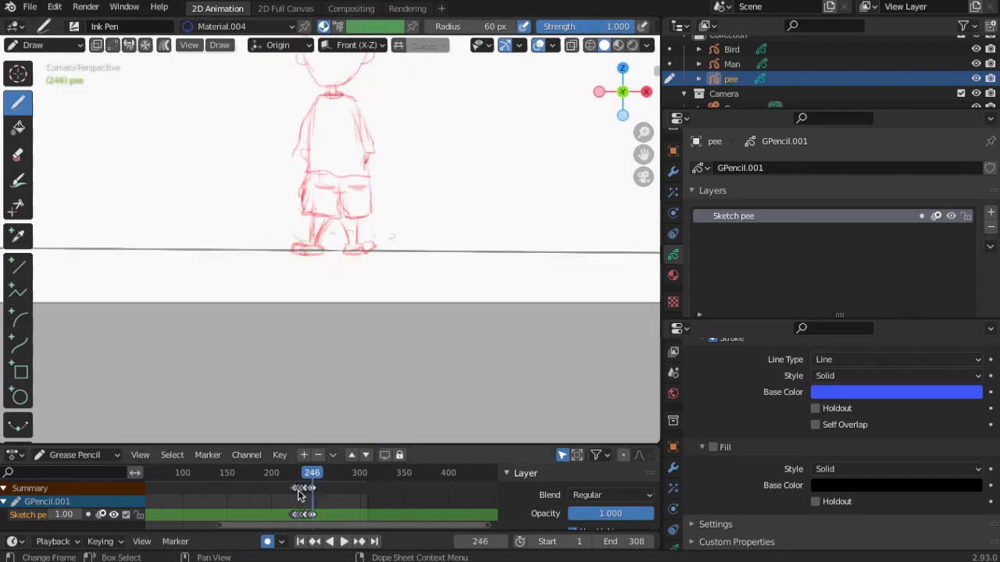
# - Shift all the splash keyframes later in the timeline so they start around frame 250, and check the playback
pyautogui.press('g')
pyautogui.click(328, 486)
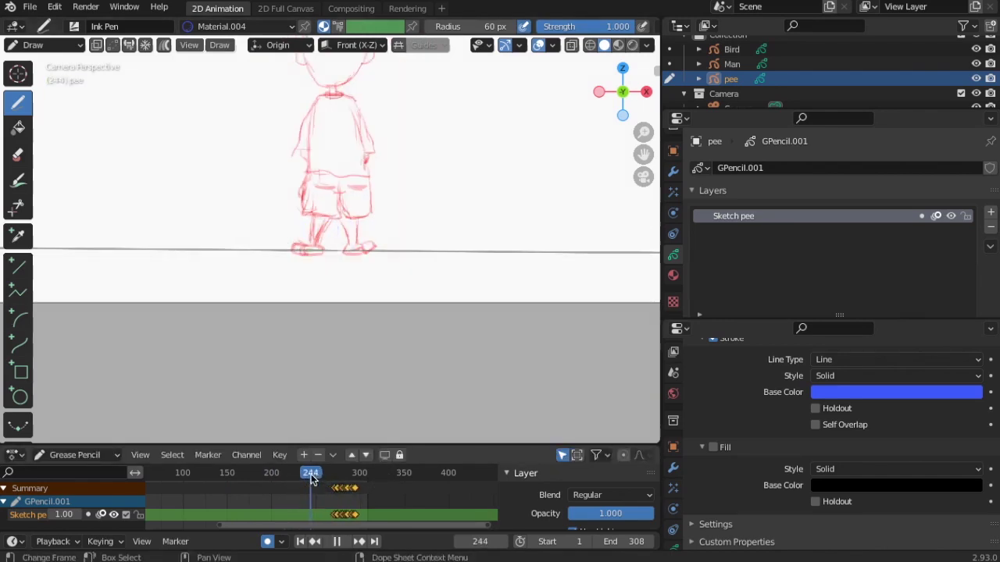
pyautogui.press('space')
pyautogui.moveTo(328, 485)
pyautogui.mouseDown()
pyautogui.moveTo(292, 475)
pyautogui.moveTo(318, 485)
pyautogui.mouseUp()
pyautogui.press('g')
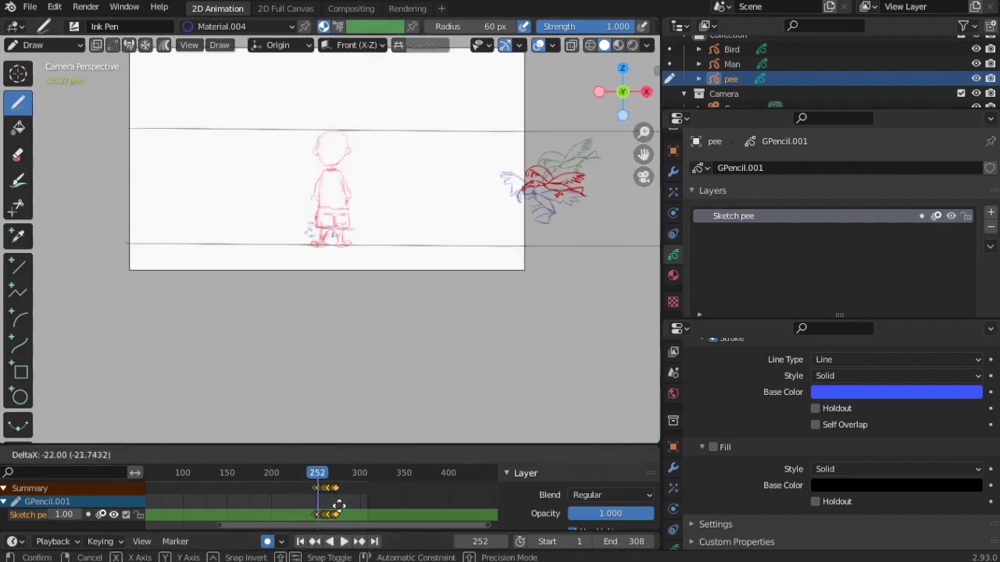
pyautogui.click(340, 492)
pyautogui.press('space')
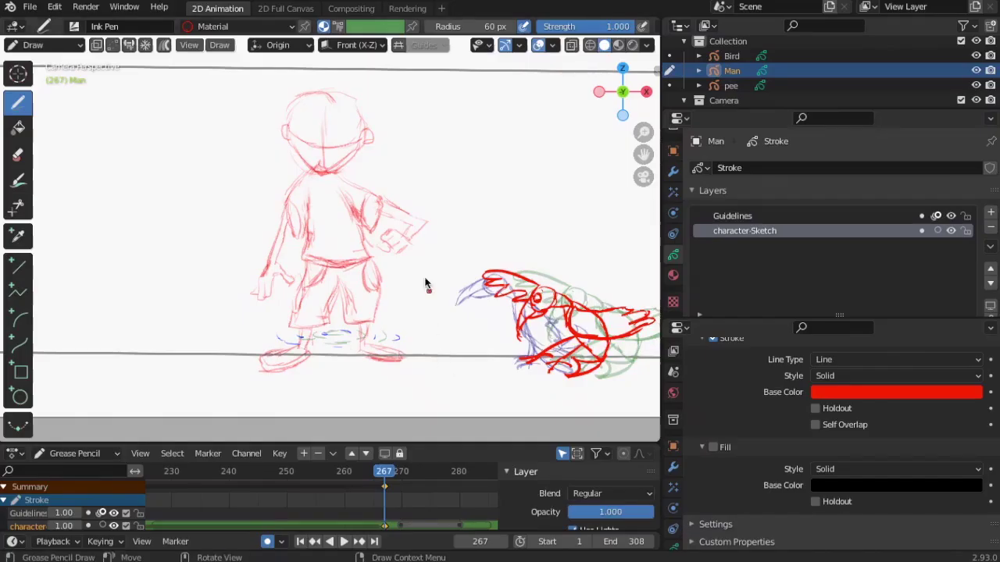
# - Erase the curved face guideline from the man's head at frame 267 on the character-Sketch layer
pyautogui.scroll(-1, 399, 226)
pyautogui.click(39, 44)
pyautogui.click(18, 155)
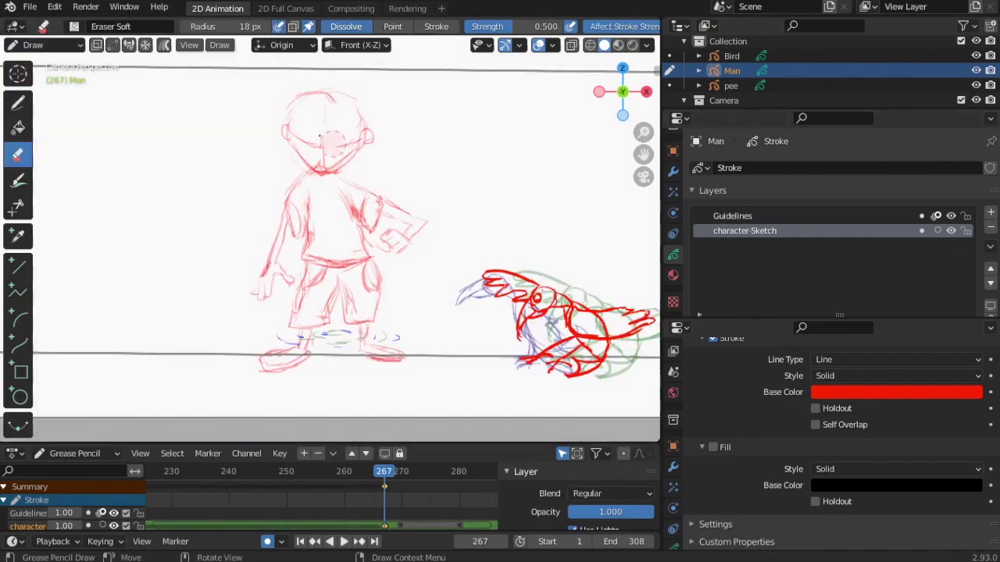
pyautogui.moveTo(332, 142)
pyautogui.mouseDown()
pyautogui.moveTo(338, 165)
pyautogui.moveTo(322, 123)
pyautogui.moveTo(353, 131)
pyautogui.mouseUp()
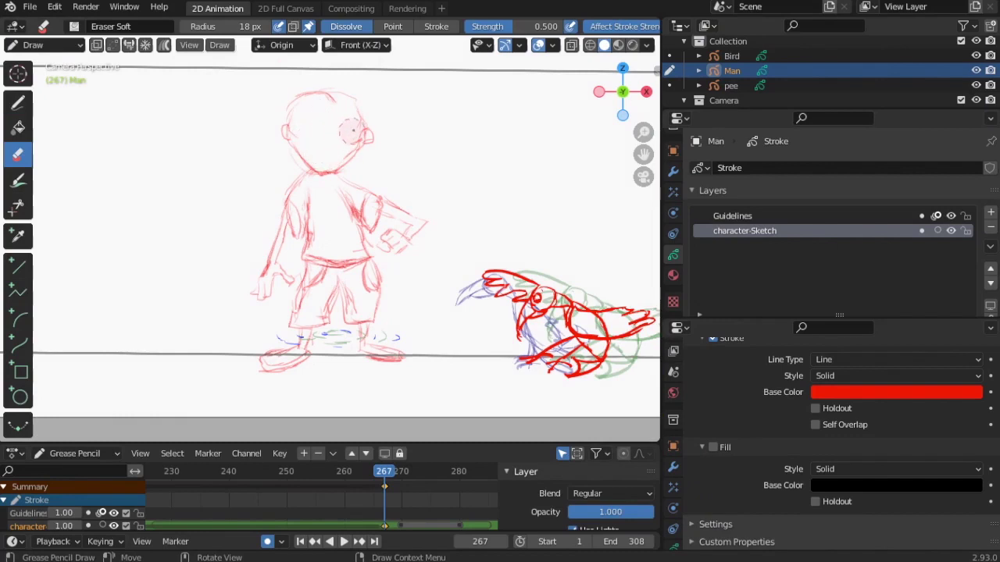
# - Trace the man's head outline and neckline at frame 267 with the Ink Pen, undoing the unwanted chin strokes
pyautogui.click(18, 102)
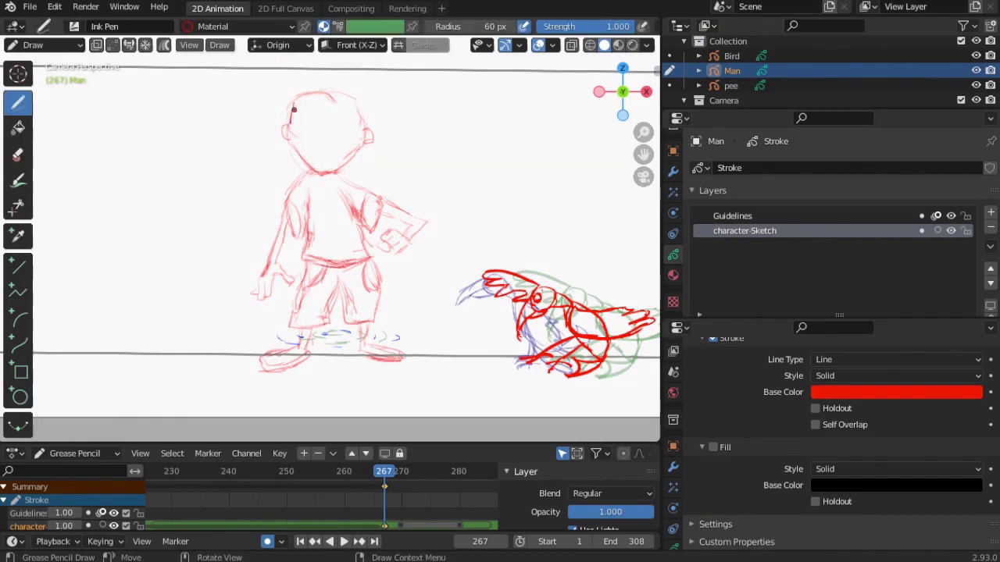
pyautogui.moveTo(293, 110)
pyautogui.mouseDown()
pyautogui.moveTo(317, 172)
pyautogui.moveTo(346, 163)
pyautogui.moveTo(361, 141)
pyautogui.mouseUp()
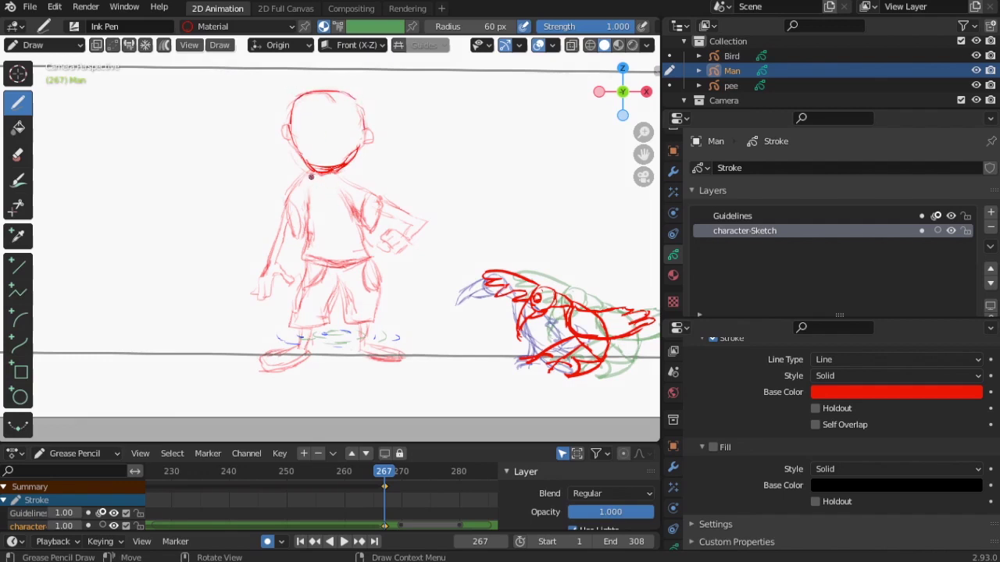
pyautogui.moveTo(311, 176)
pyautogui.mouseDown()
pyautogui.moveTo(338, 168)
pyautogui.moveTo(306, 174)
pyautogui.mouseUp()
pyautogui.hotkey('ctrl', 'z')
pyautogui.hotkey('ctrl', 'z')
# - Erase the man's bent-arm hand, both feet and the lower part of the shorts leg nearer the bird
pyautogui.moveTo(401, 252)
pyautogui.keyDown('ctrl'); pyautogui.mouseDown()
pyautogui.moveTo(373, 247)
pyautogui.moveTo(416, 234)
pyautogui.mouseUp(); pyautogui.keyUp('ctrl')
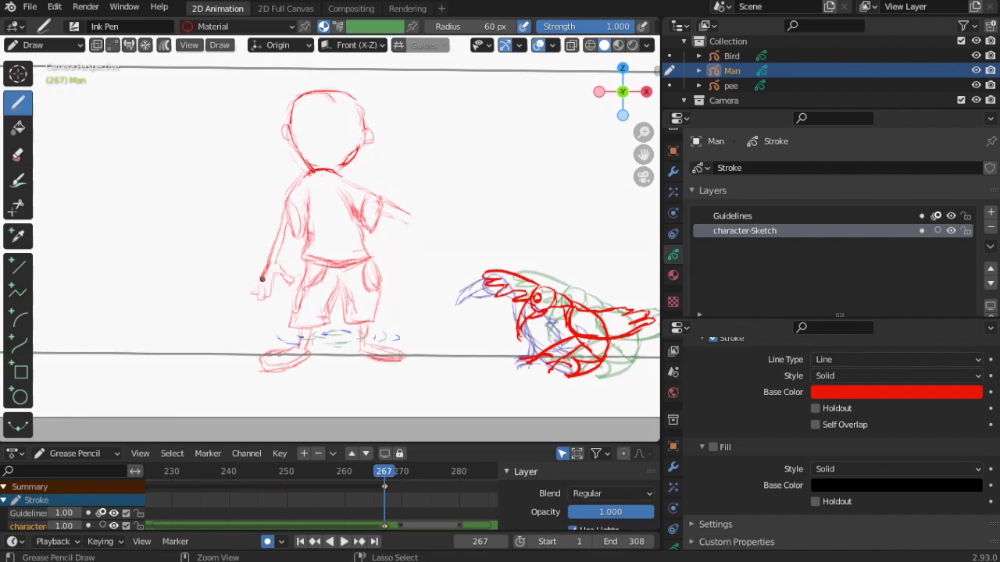
pyautogui.moveTo(313, 363)
pyautogui.keyDown('ctrl'); pyautogui.mouseDown()
pyautogui.moveTo(270, 363)
pyautogui.moveTo(300, 348)
pyautogui.moveTo(383, 344)
pyautogui.moveTo(380, 357)
pyautogui.moveTo(391, 355)
pyautogui.mouseUp(); pyautogui.keyUp('ctrl')
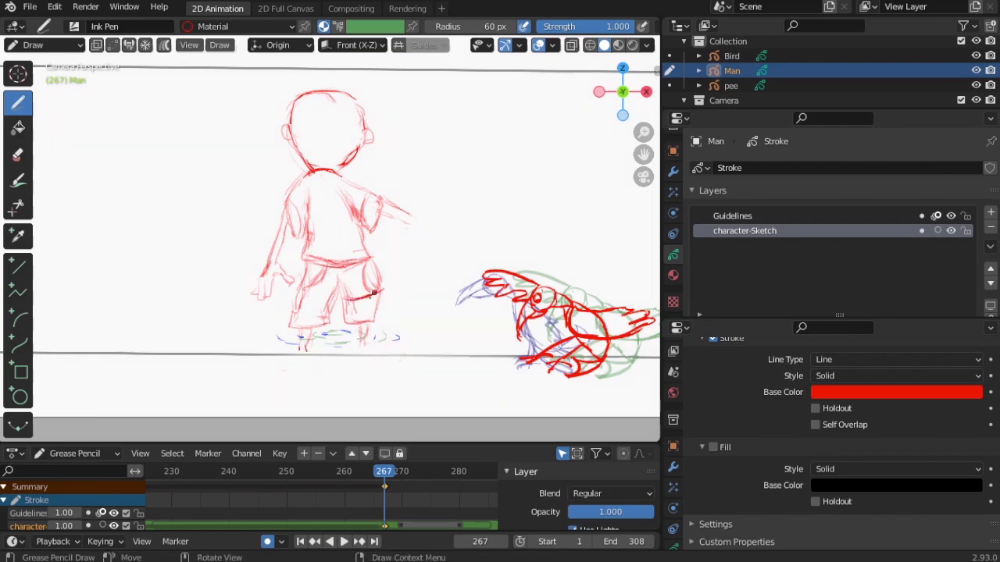
pyautogui.moveTo(370, 326)
pyautogui.keyDown('ctrl'); pyautogui.mouseDown()
pyautogui.moveTo(383, 313)
pyautogui.moveTo(358, 328)
pyautogui.moveTo(347, 306)
pyautogui.moveTo(378, 315)
pyautogui.moveTo(387, 302)
pyautogui.moveTo(378, 320)
pyautogui.moveTo(395, 316)
pyautogui.mouseUp(); pyautogui.keyUp('ctrl')
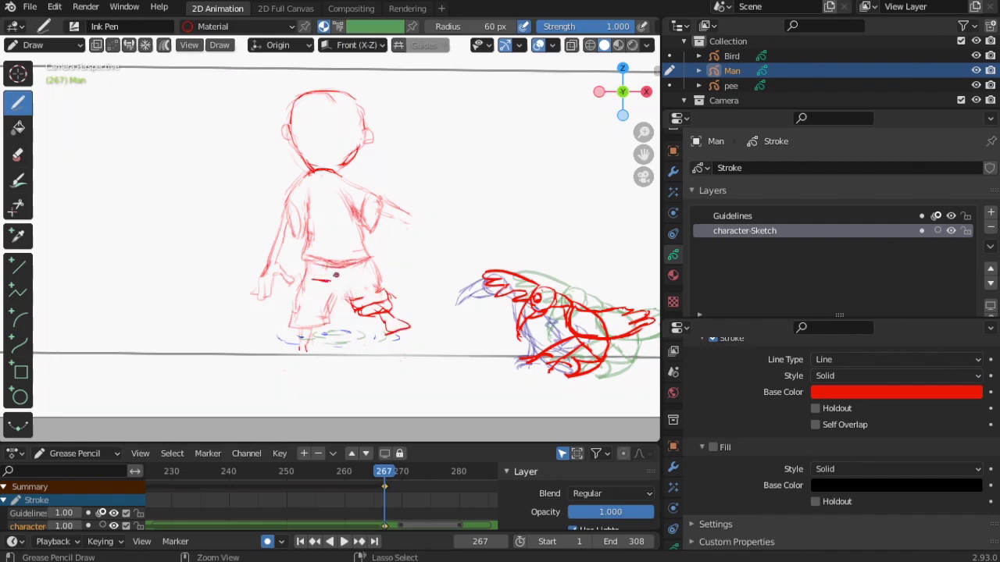
# - Redraw the shorts legs, the lifted lower leg with its foot, and the planted foot in a striding pose
pyautogui.hotkey('ctrl', 'z')
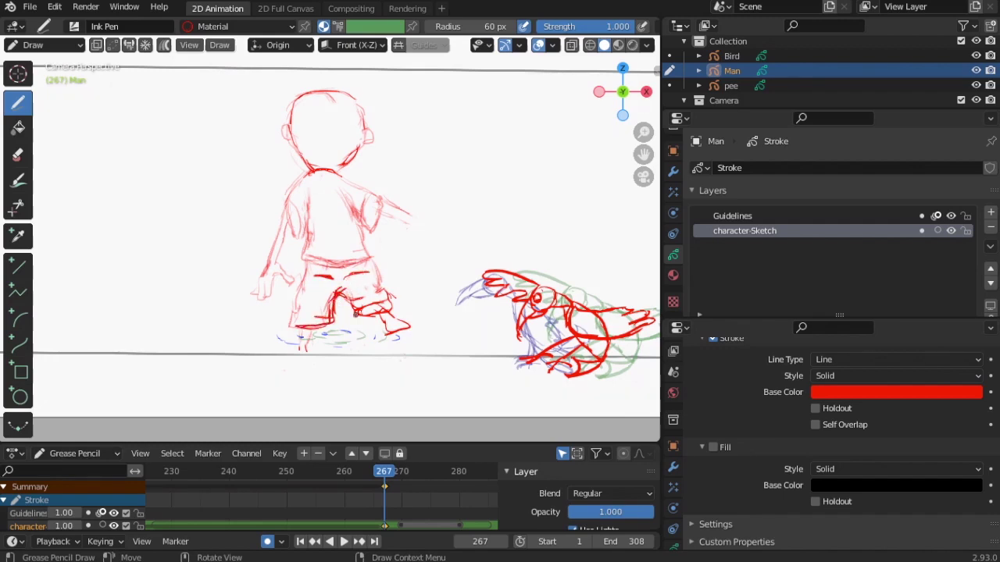
pyautogui.moveTo(356, 315)
pyautogui.keyDown('ctrl'); pyautogui.mouseDown()
pyautogui.moveTo(407, 324)
pyautogui.moveTo(374, 310)
pyautogui.moveTo(384, 334)
pyautogui.mouseUp(); pyautogui.keyUp('ctrl')
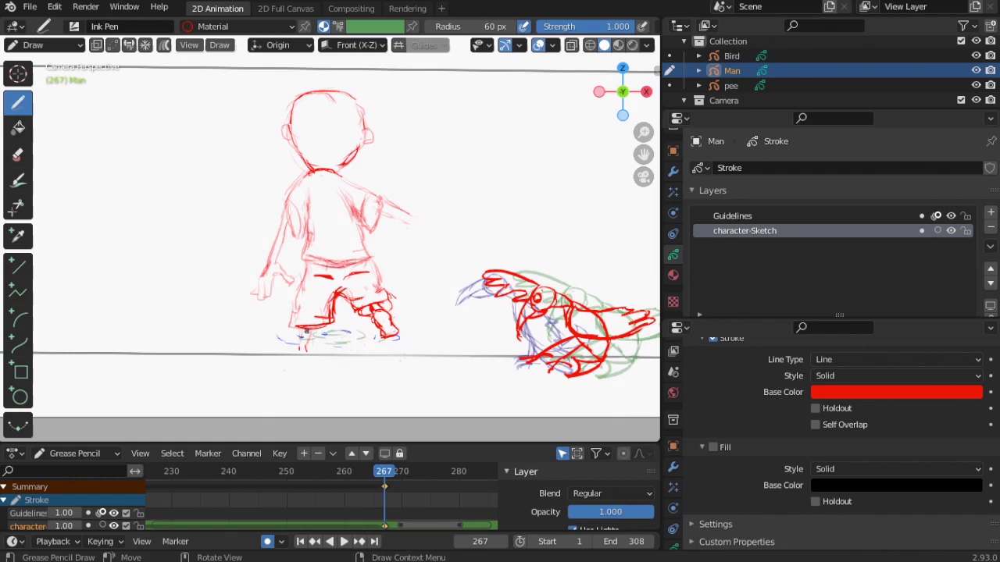
pyautogui.moveTo(295, 349)
pyautogui.mouseDown()
pyautogui.moveTo(282, 351)
pyautogui.moveTo(297, 355)
pyautogui.mouseUp()
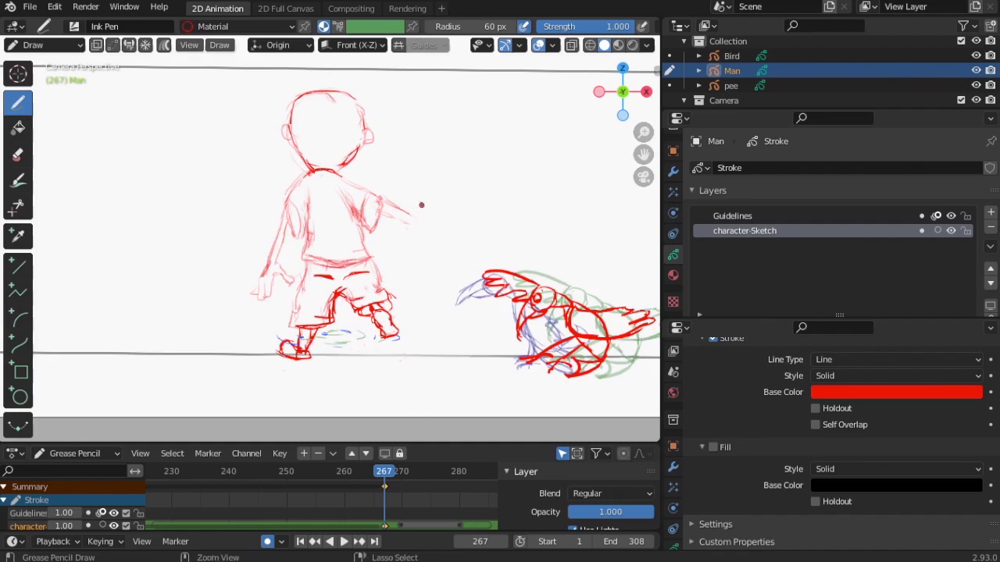
# - Trim the end of the bent forearm and darken the sides and hem of the man's shirt
pyautogui.keyDown('ctrl'); pyautogui.moveTo(420, 205); pyautogui.dragTo(395, 189); pyautogui.keyUp('ctrl')
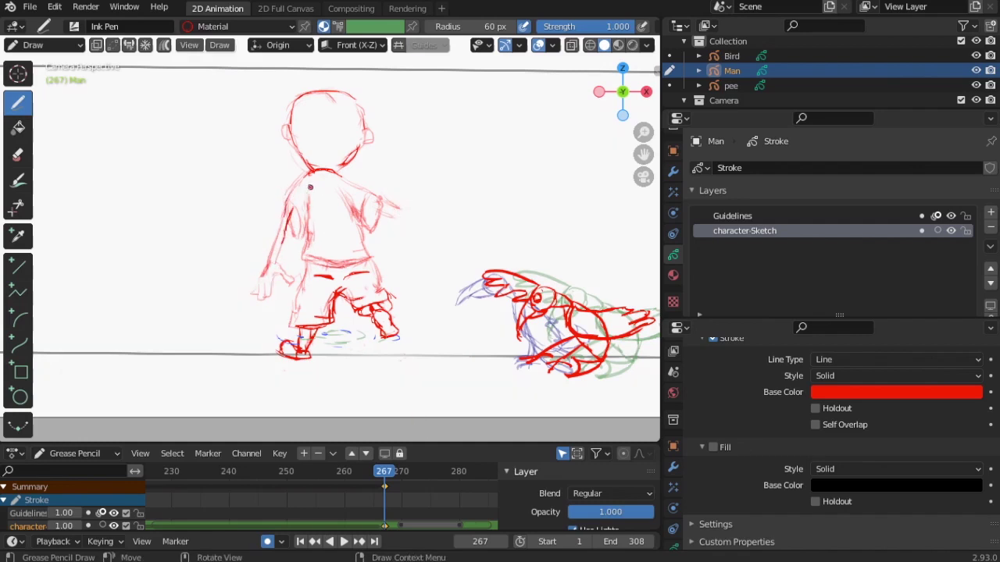
pyautogui.moveTo(337, 177)
pyautogui.mouseDown()
pyautogui.moveTo(351, 226)
pyautogui.moveTo(320, 261)
pyautogui.moveTo(367, 260)
pyautogui.mouseUp()
# - Step back and forth through the frames around 267 to compare the new pose with its neighbouring drawings
pyautogui.press('Left')
pyautogui.press('Left')
pyautogui.press('Left')
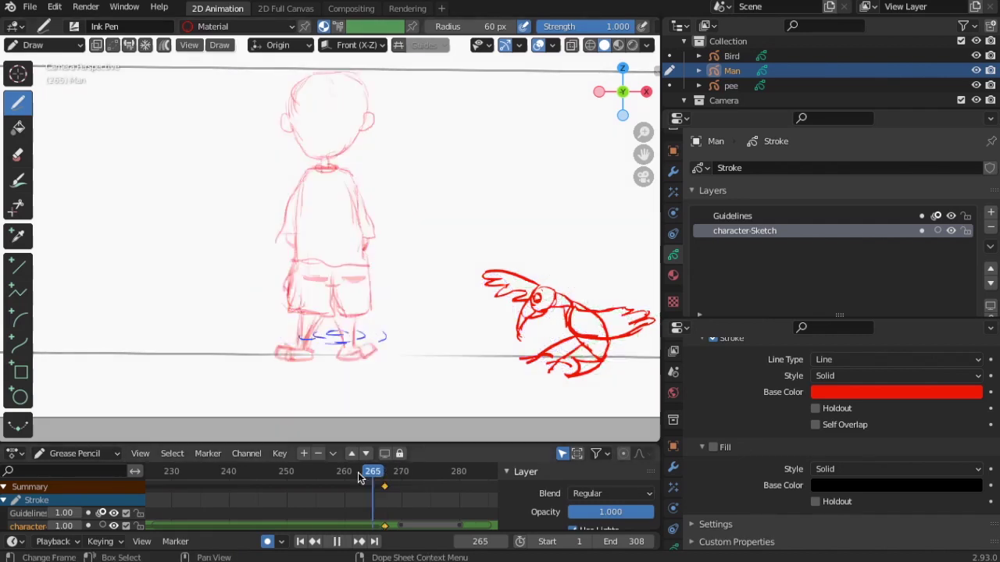
pyautogui.press('Right')
pyautogui.press('Right')
pyautogui.press('Right')
pyautogui.press('Right')
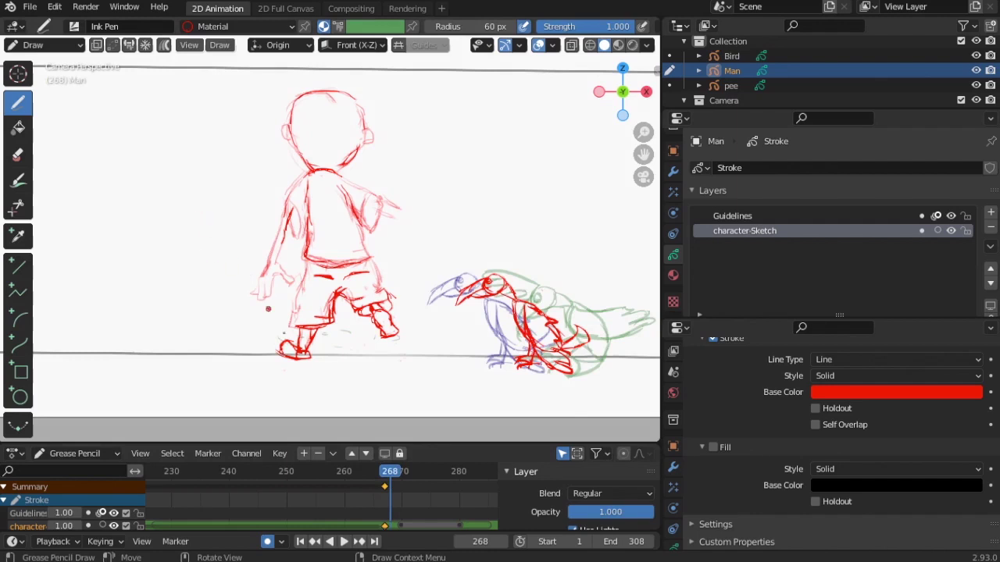
pyautogui.press('Left')
pyautogui.press('Left')
pyautogui.press('Left')
pyautogui.press('Left')
pyautogui.press('Left')
pyautogui.press('Left')
pyautogui.press('Right')
pyautogui.press('Right')
pyautogui.press('Right')
pyautogui.press('Right')
pyautogui.press('Right')
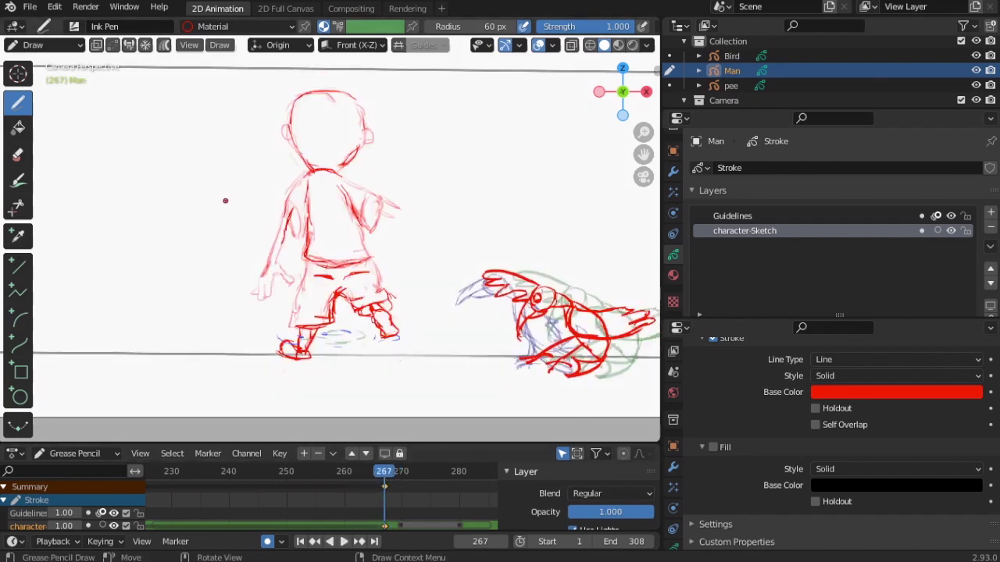
# - Lasso-select the man's lifted leg in Edit Mode and scale it up by about 1.2
pyautogui.click(43, 45)
pyautogui.click(47, 97)
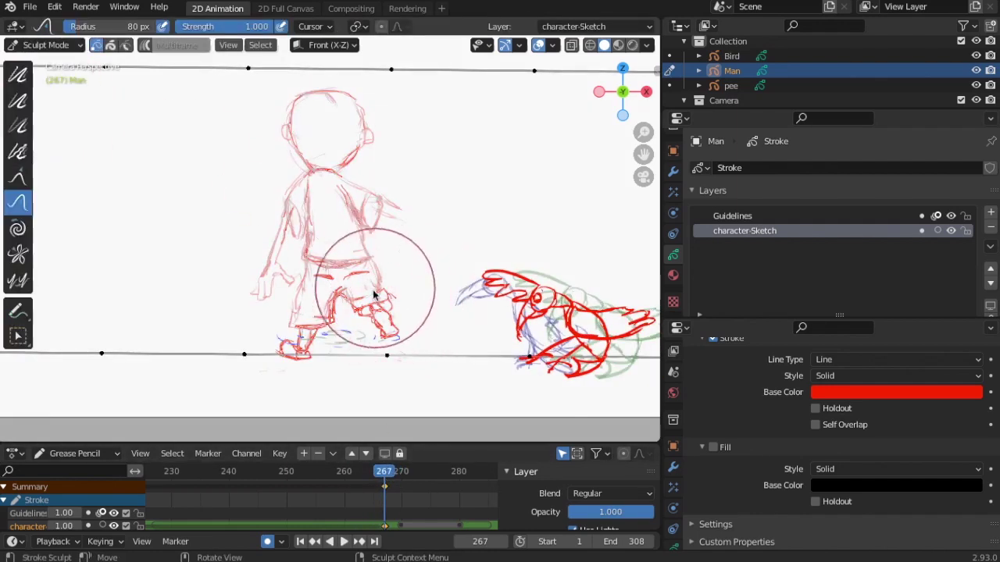
pyautogui.click(43, 44)
pyautogui.click(47, 79)
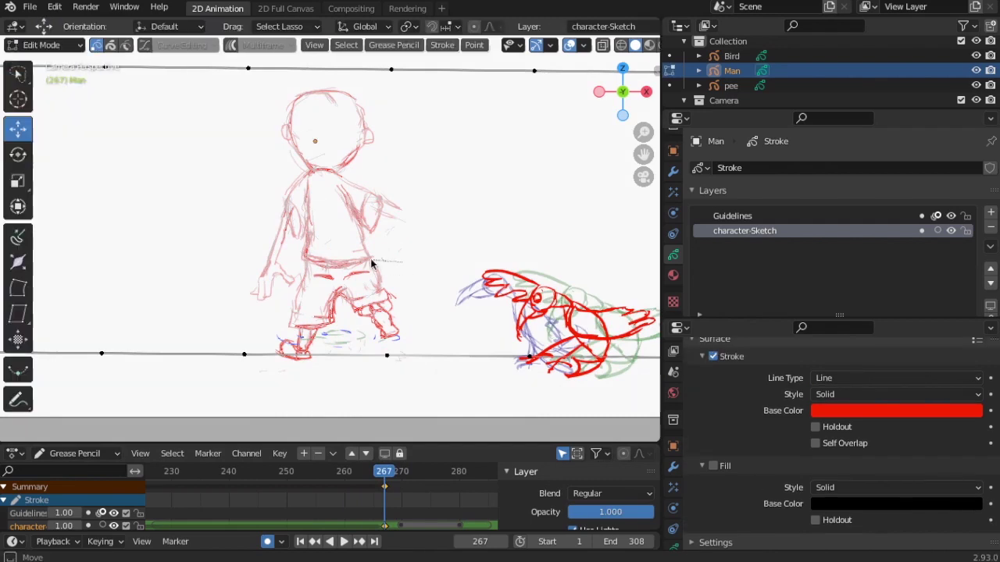
pyautogui.moveTo(372, 264)
pyautogui.mouseDown()
pyautogui.moveTo(357, 335)
pyautogui.moveTo(403, 266)
pyautogui.mouseUp()
pyautogui.press('s')
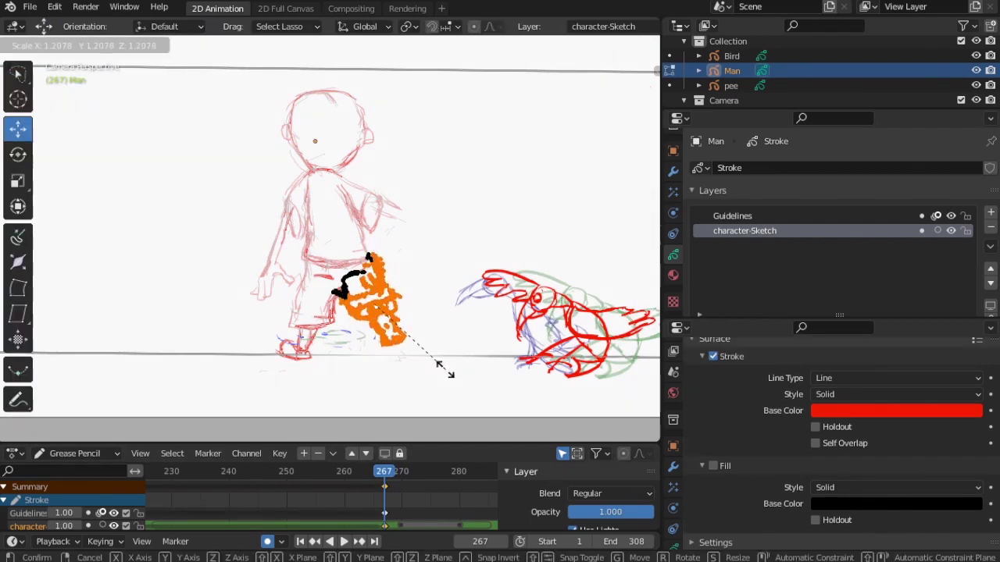
pyautogui.click(440, 366)
# - Return to Draw mode, darken the outer outlines of the shorts and trace both shirt sleeves
pyautogui.click(43, 45)
pyautogui.click(43, 98)
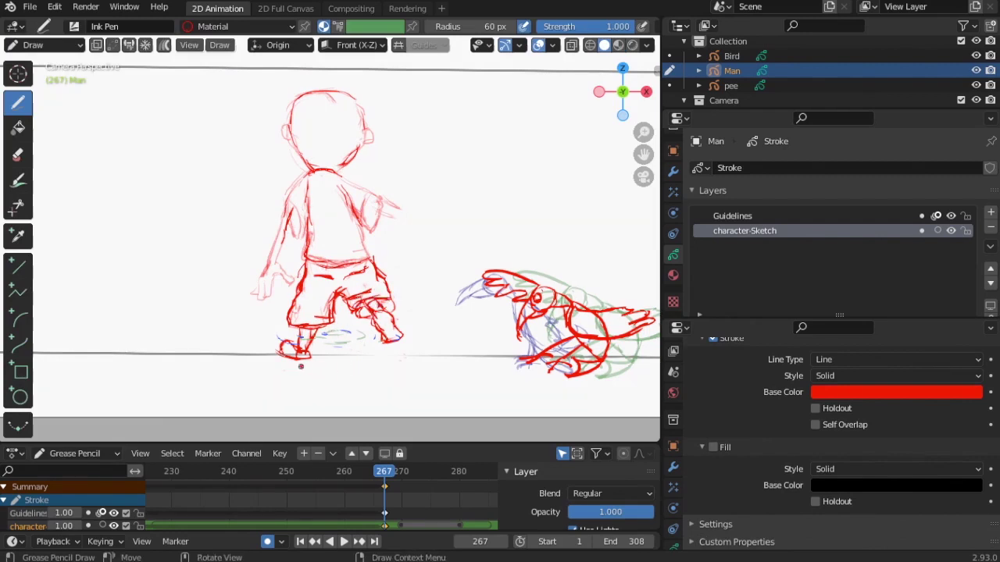
pyautogui.moveTo(367, 191); pyautogui.dragTo(365, 223)
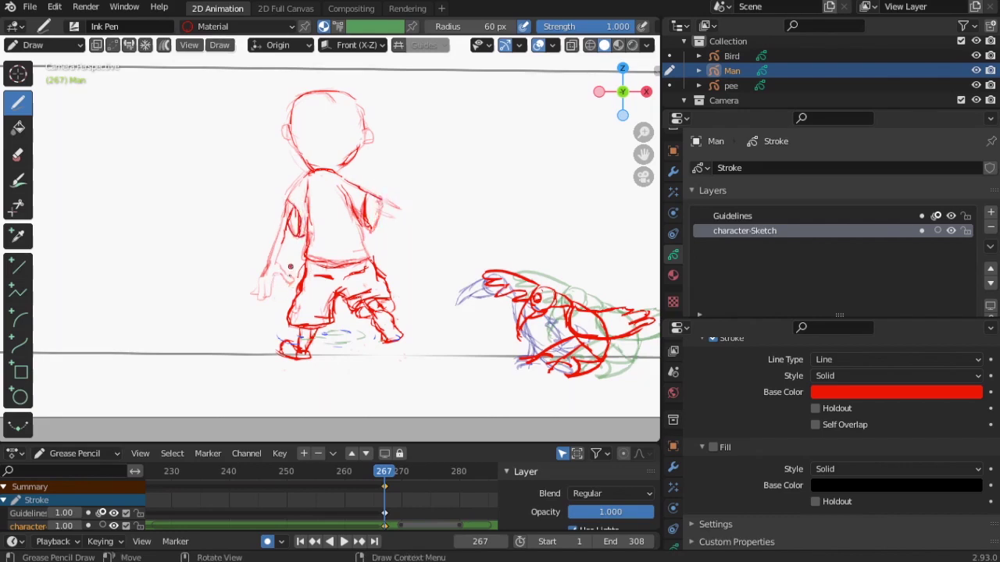
# - Lasso around the lowered hand in Edit Mode and push its strokes in Sculpt Mode
pyautogui.click(48, 46)
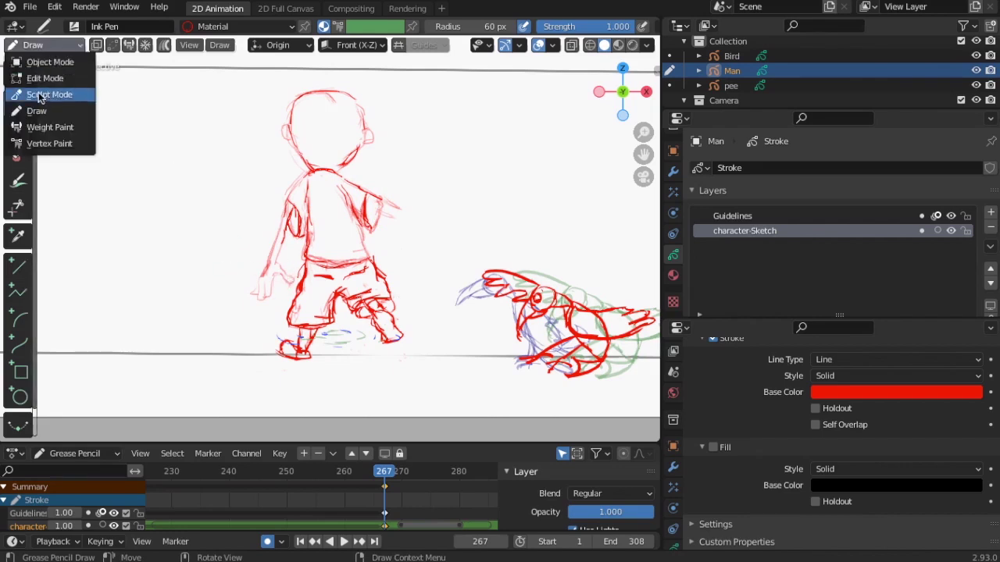
pyautogui.click(38, 94)
pyautogui.click(57, 47)
pyautogui.click(47, 77)
pyautogui.hotkey('alt', 'a')
pyautogui.moveTo(286, 273)
pyautogui.mouseDown()
pyautogui.moveTo(294, 283)
pyautogui.moveTo(285, 272)
pyautogui.mouseUp()
pyautogui.click(49, 46)
pyautogui.click(47, 94)
pyautogui.moveTo(267, 295); pyautogui.dragTo(263, 258)
# - Select all the man's strokes and push the lowered hand's thumb and fingers into a tighter shape
pyautogui.press('a')
pyautogui.scroll(5, 326, 285)
pyautogui.scroll(2, 326, 284)
pyautogui.keyDown('shift'); pyautogui.moveTo(227, 307); pyautogui.dragTo(423, 122, button='middle'); pyautogui.keyUp('shift')
pyautogui.moveTo(336, 233)
pyautogui.mouseDown()
pyautogui.moveTo(338, 219)
pyautogui.moveTo(335, 263)
pyautogui.moveTo(319, 220)
pyautogui.moveTo(334, 242)
pyautogui.mouseUp()
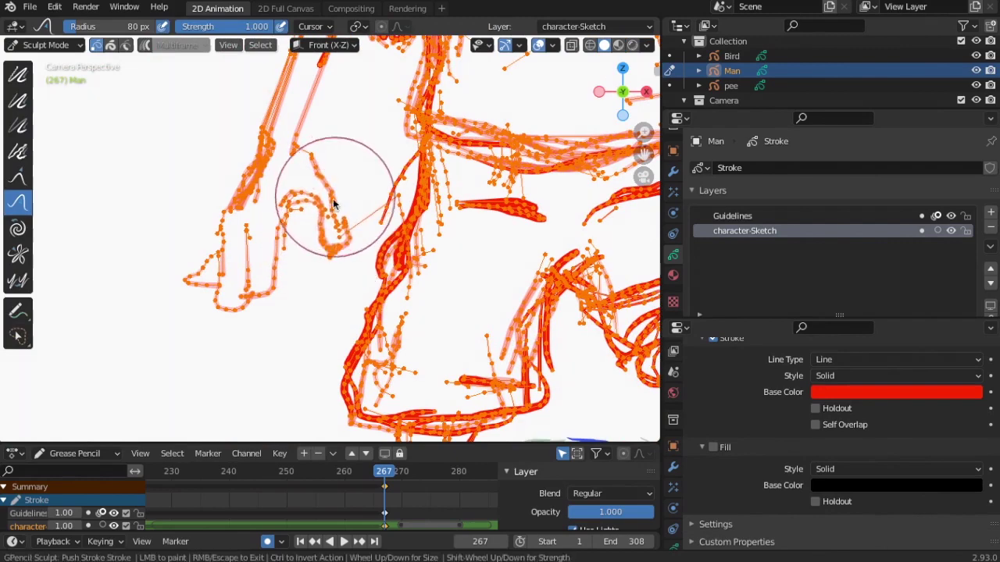
pyautogui.moveTo(192, 281)
pyautogui.mouseDown()
pyautogui.moveTo(192, 292)
pyautogui.moveTo(254, 311)
pyautogui.mouseUp()
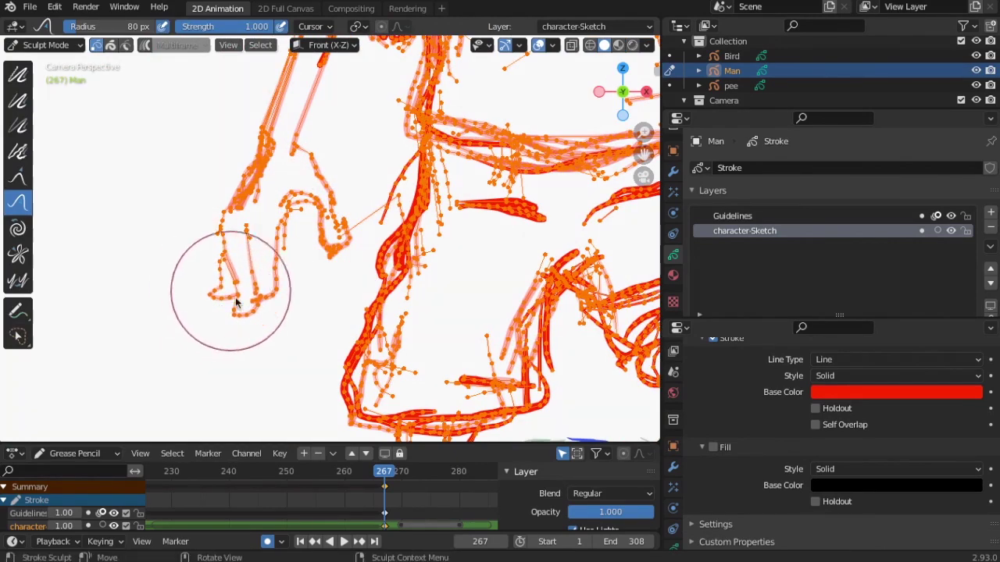
# - Trace the lowered hand's thumb and fingers and its forearm in Draw mode with the Ink Pen
pyautogui.hotkey('ctrl', 'Tab')
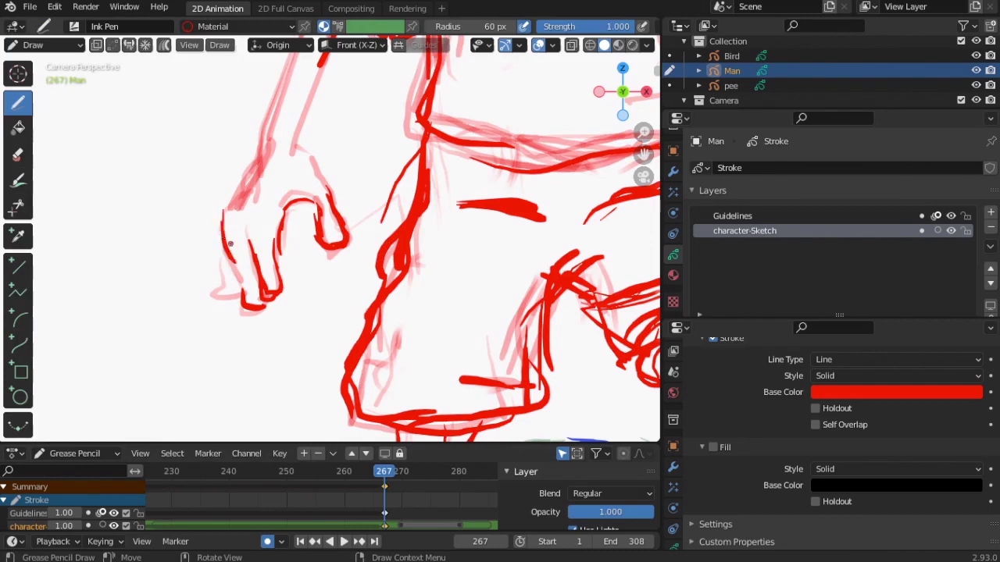
pyautogui.scroll(-2, 171, 253)
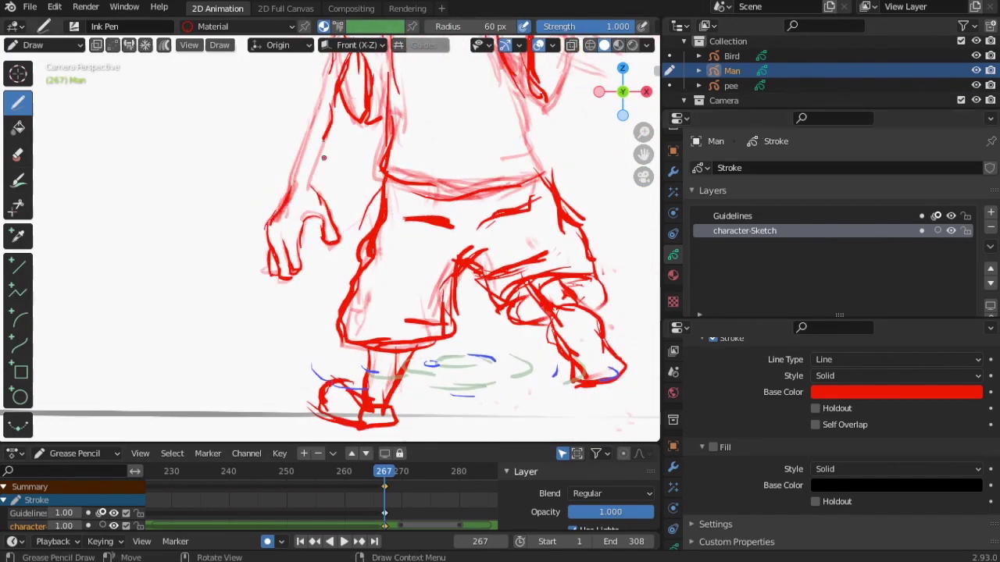
pyautogui.moveTo(325, 125); pyautogui.dragTo(316, 175)
pyautogui.hotkey('ctrl', 'z')
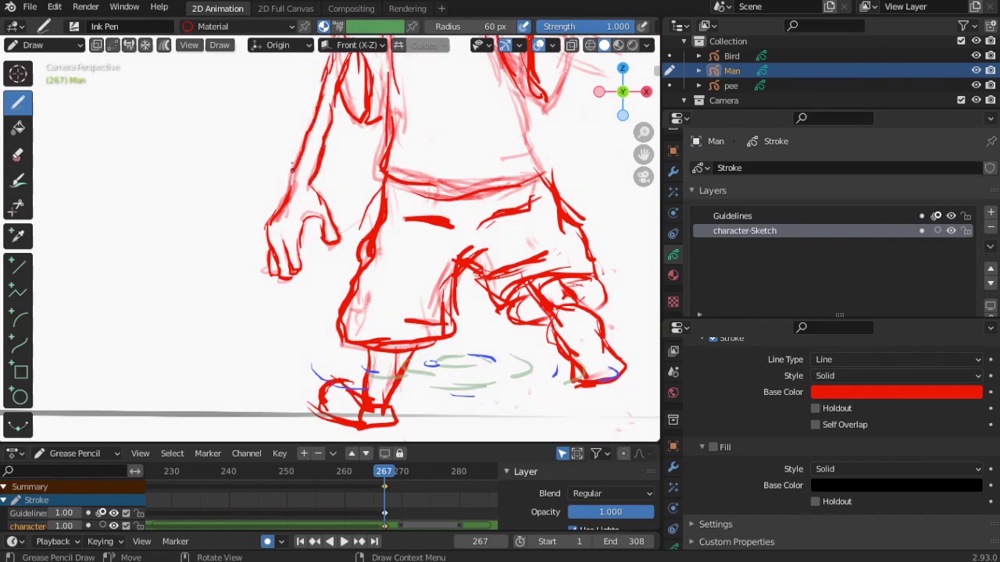
pyautogui.scroll(-2, 254, 282)
# - Compare frame 267 with the previous frame and erase the lowered forearm between sleeve and hand
pyautogui.press('Left')
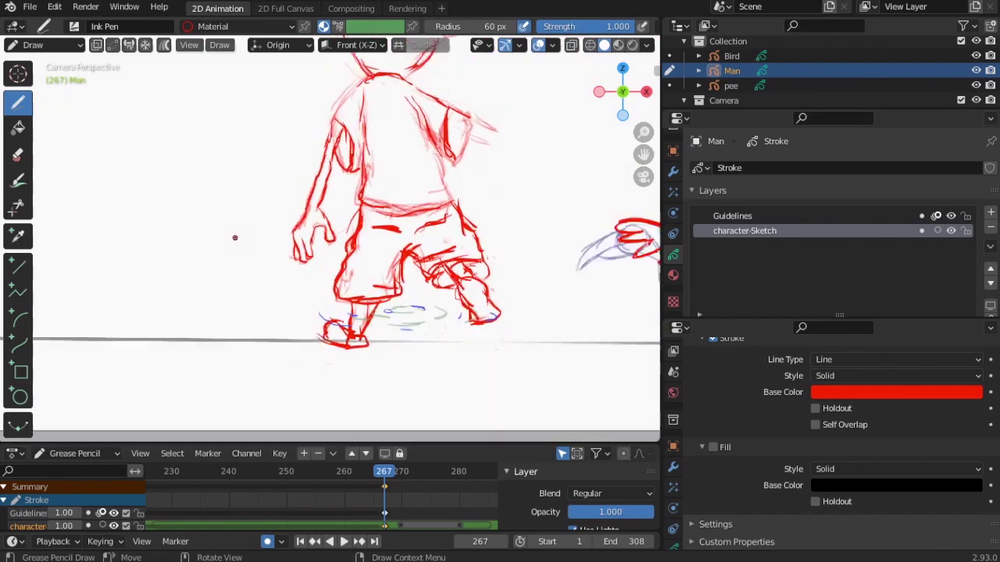
pyautogui.press('Right')
pyautogui.keyDown('ctrl'); pyautogui.moveTo(336, 144); pyautogui.dragTo(327, 181); pyautogui.keyUp('ctrl')
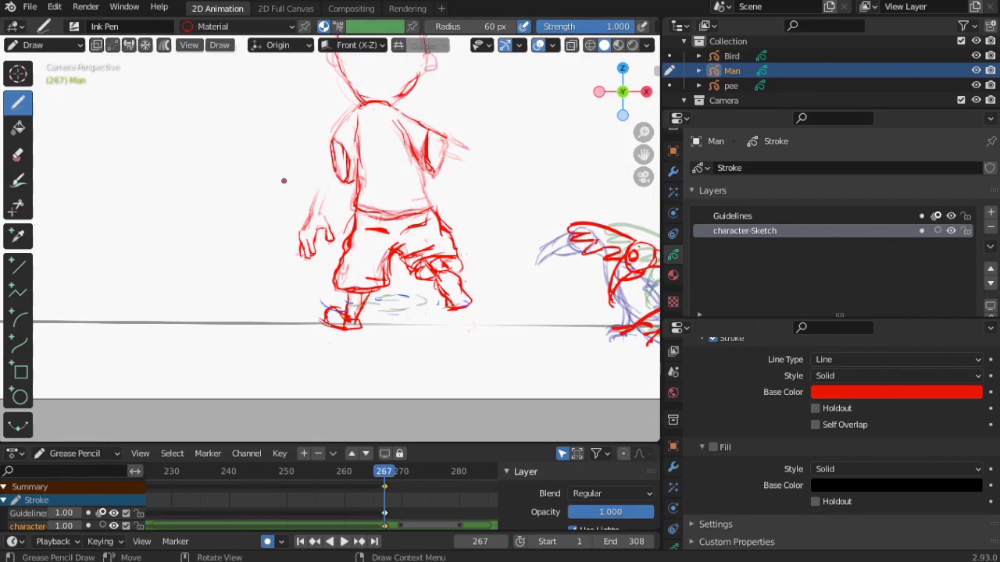
# - Lasso-select the detached hand in Edit Mode, rotate it outward and move it farther from the body
pyautogui.press('Tab')
pyautogui.hotkey('alt', 'a')
pyautogui.moveTo(334, 192); pyautogui.dragTo(328, 250)
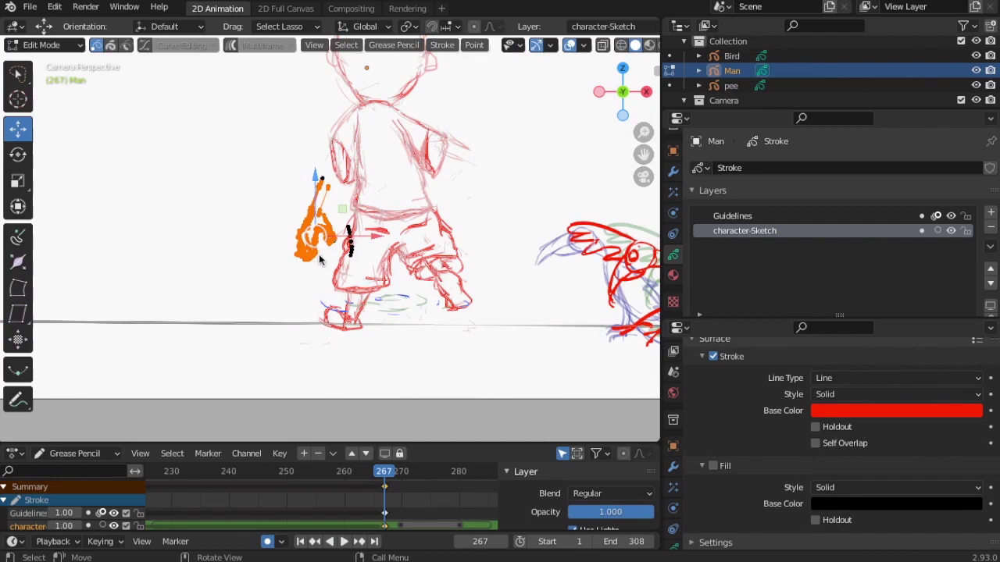
pyautogui.press('r')
pyautogui.click(312, 260)
pyautogui.press('g')
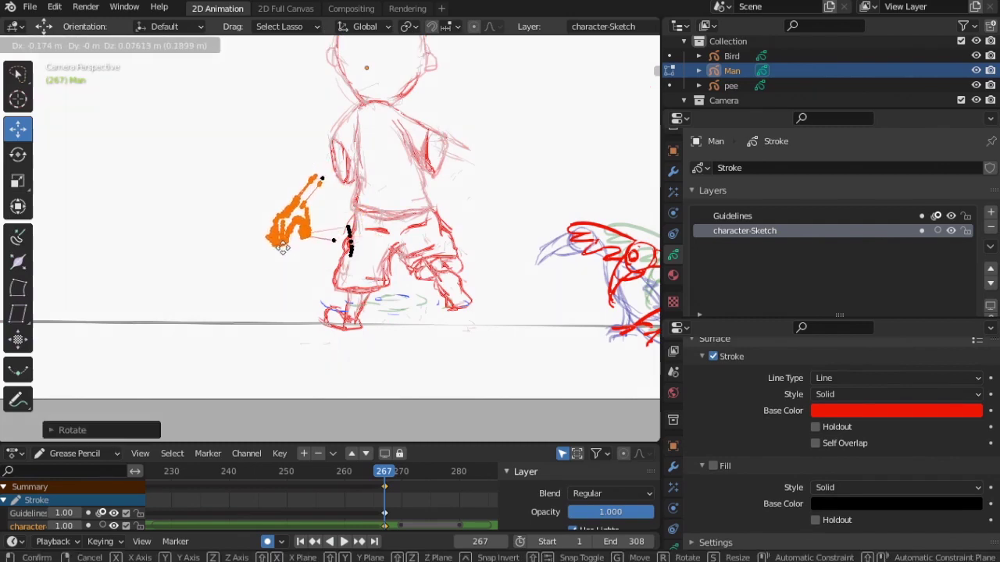
pyautogui.click(283, 247)
pyautogui.press('g')
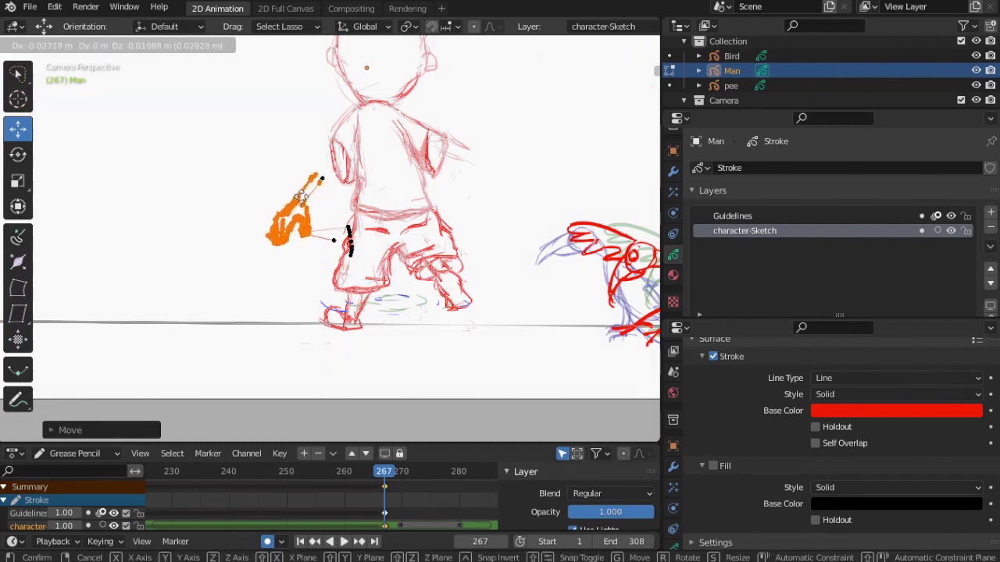
pyautogui.click(300, 195)
# - Redraw the forearm joining the sleeve to the raised hand in Draw mode and briefly play the animation
pyautogui.click(43, 44)
pyautogui.click(35, 107)
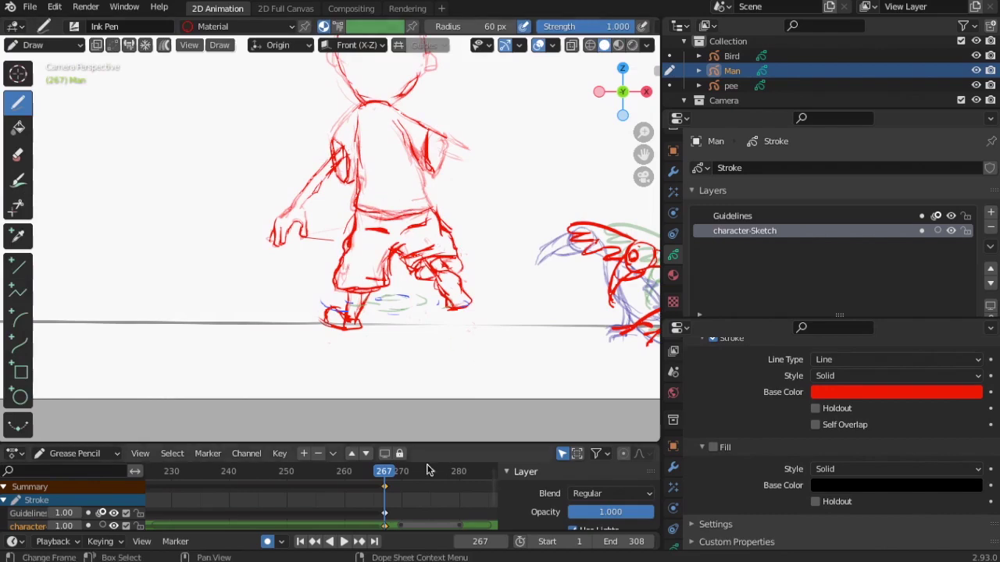
pyautogui.press('space')
pyautogui.press('Escape')
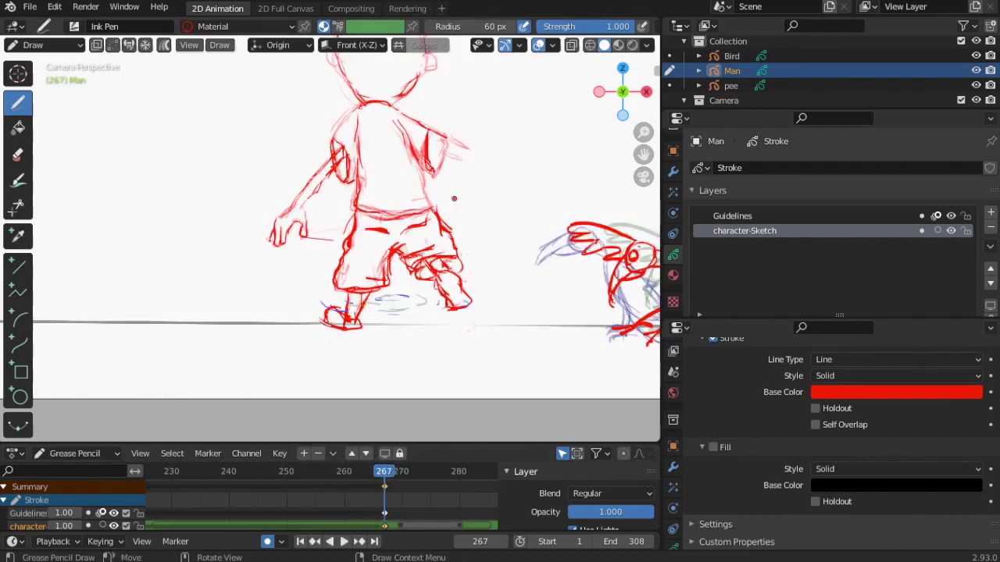
# - Switch to Sculpt Mode, select all the man's strokes and lock the Guidelines layer
pyautogui.scroll(-3, 454, 198)
pyautogui.click(35, 45)
pyautogui.click(43, 94)
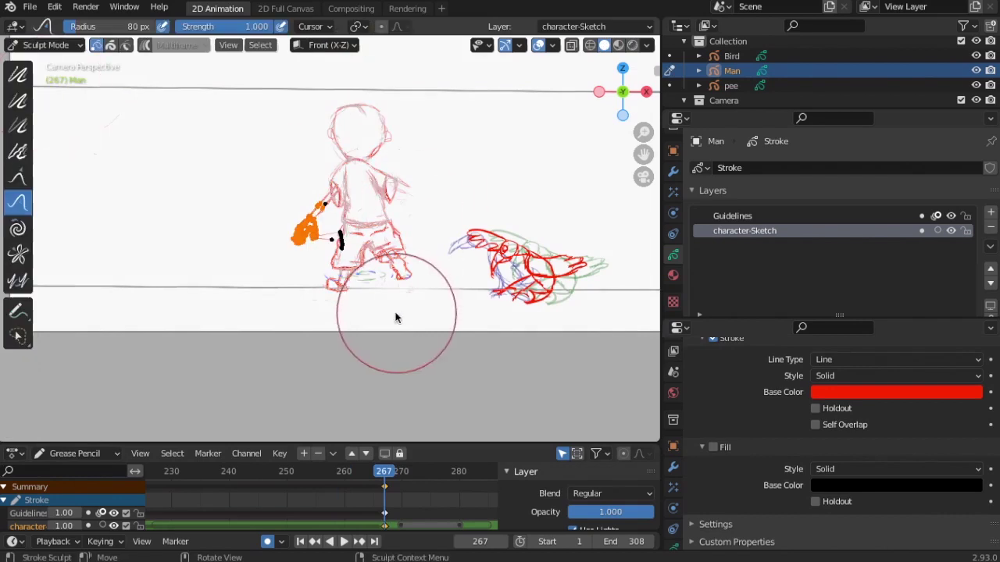
pyautogui.press('a')
pyautogui.click(965, 216)
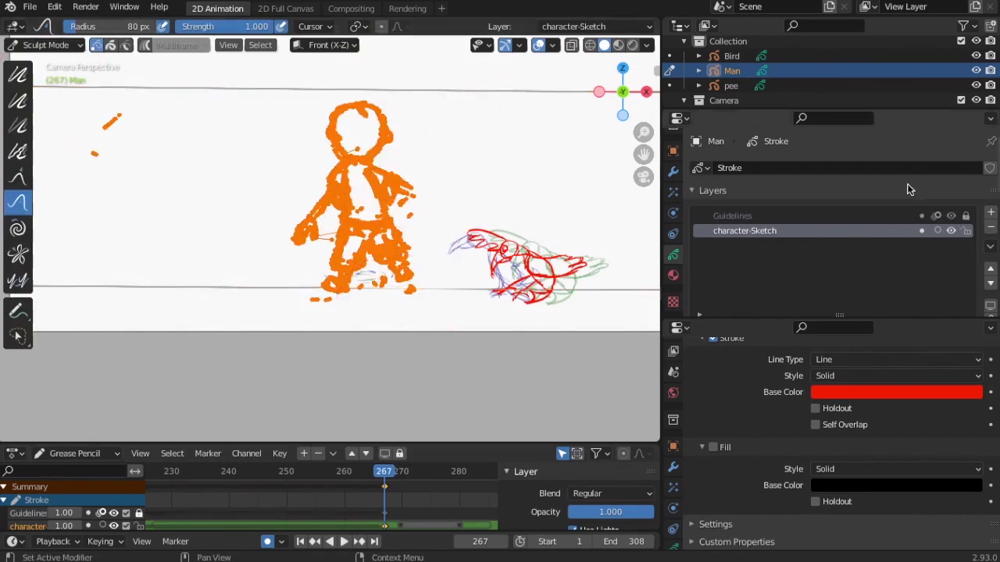
# - Set the Vertex Opacity of the Sculpt Mode viewport overlays to 0
pyautogui.click(554, 47)
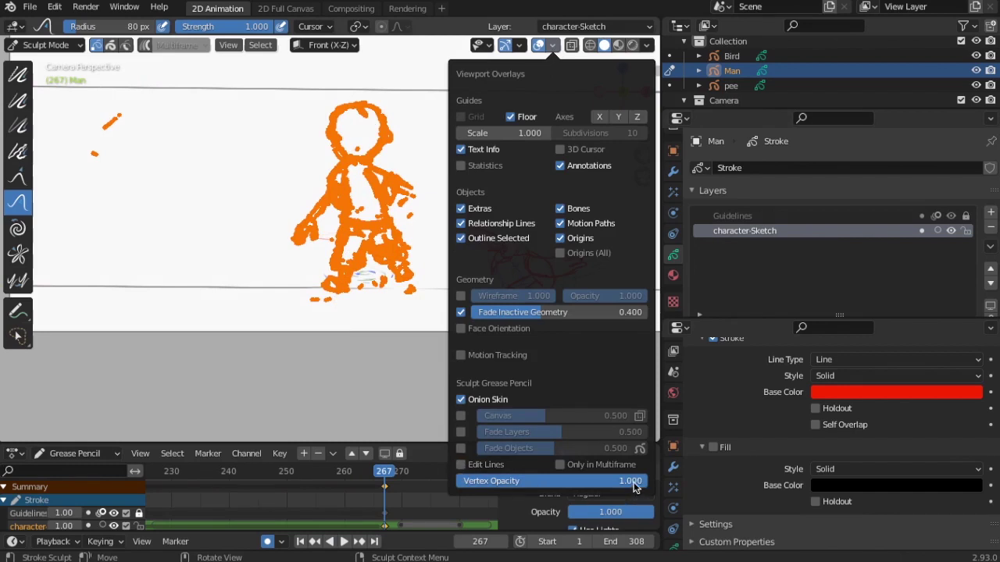
pyautogui.moveTo(634, 486)
pyautogui.mouseDown()
pyautogui.moveTo(456, 485)
pyautogui.moveTo(648, 481)
pyautogui.moveTo(456, 481)
pyautogui.mouseUp()
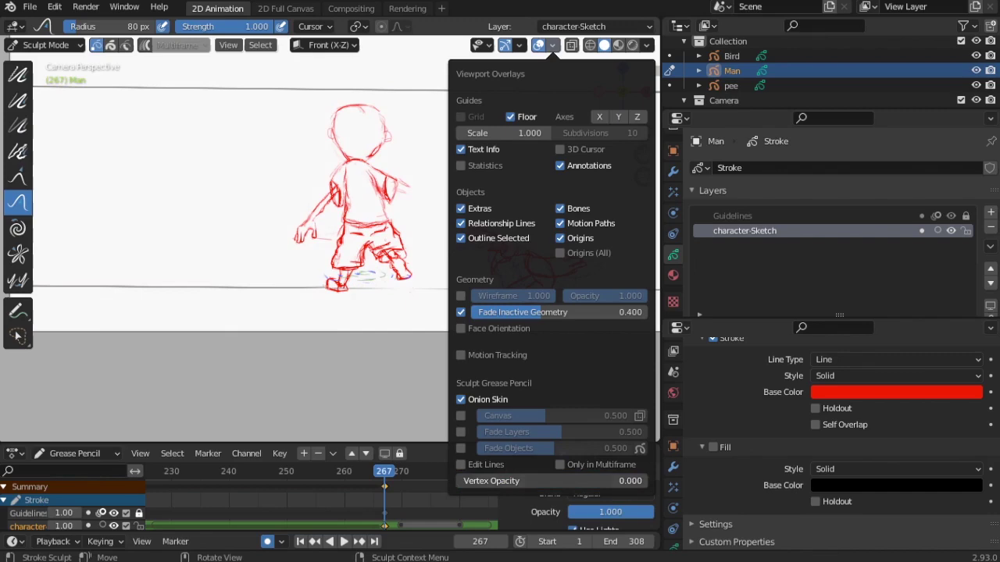
pyautogui.scroll(2, 373, 187)
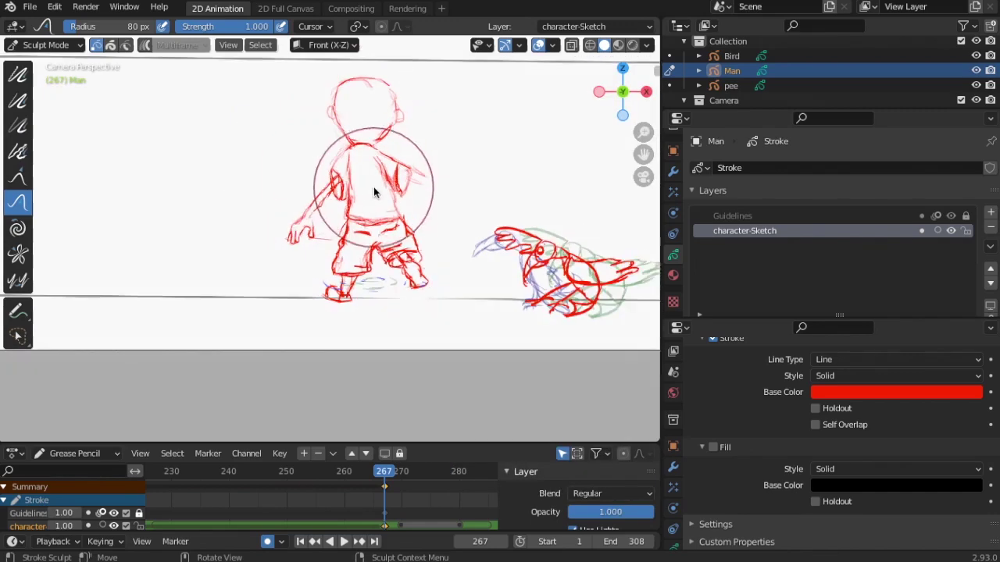
# - Enlarge the sculpt brush radius to 152 px and push the man's head and upper body away from the bird at frame 267
pyautogui.press('f')
pyautogui.click(437, 258)
pyautogui.moveTo(413, 97)
pyautogui.mouseDown()
pyautogui.moveTo(407, 129)
pyautogui.moveTo(363, 109)
pyautogui.moveTo(366, 158)
pyautogui.moveTo(260, 242)
pyautogui.mouseUp()
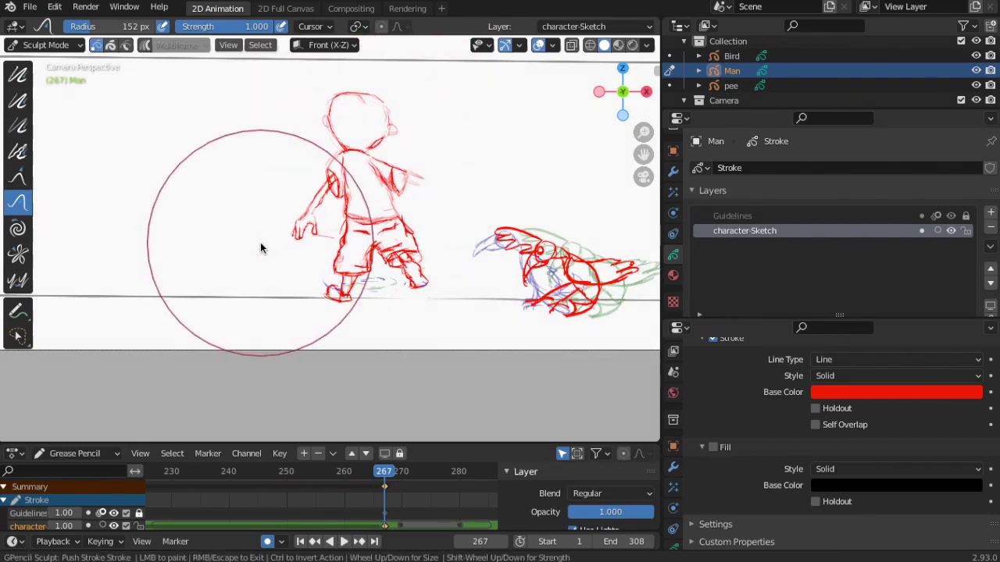
pyautogui.moveTo(367, 471)
pyautogui.mouseDown()
pyautogui.moveTo(356, 471)
pyautogui.moveTo(406, 472)
pyautogui.moveTo(331, 472)
pyautogui.moveTo(384, 462)
pyautogui.mouseUp()
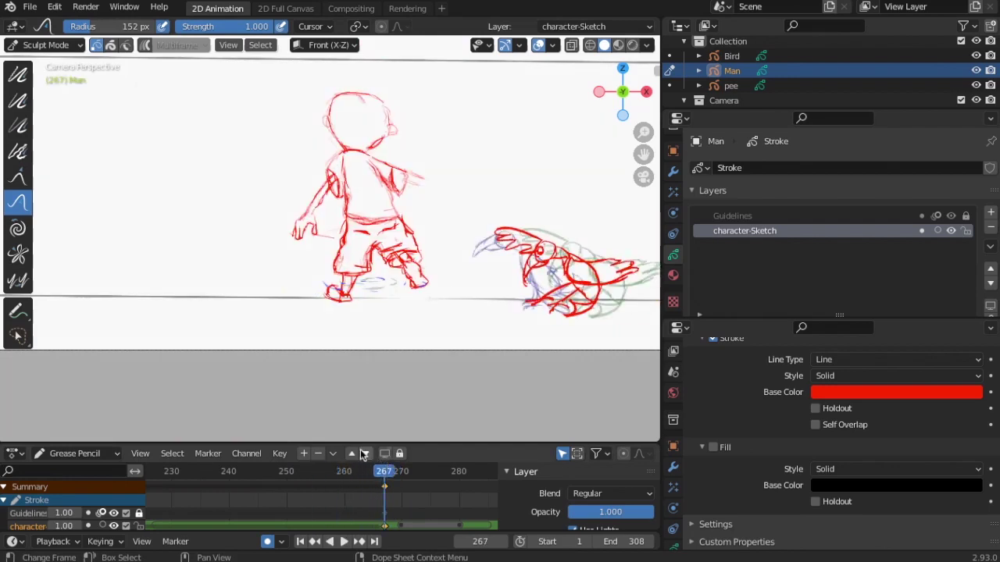
# - Reduce the sculpt brush radius to 66 px and refine the strokes of the man's upper body
pyautogui.press('f')
pyautogui.click(398, 222)
pyautogui.moveTo(397, 222)
pyautogui.mouseDown()
pyautogui.moveTo(401, 197)
pyautogui.moveTo(364, 156)
pyautogui.moveTo(318, 167)
pyautogui.mouseUp()
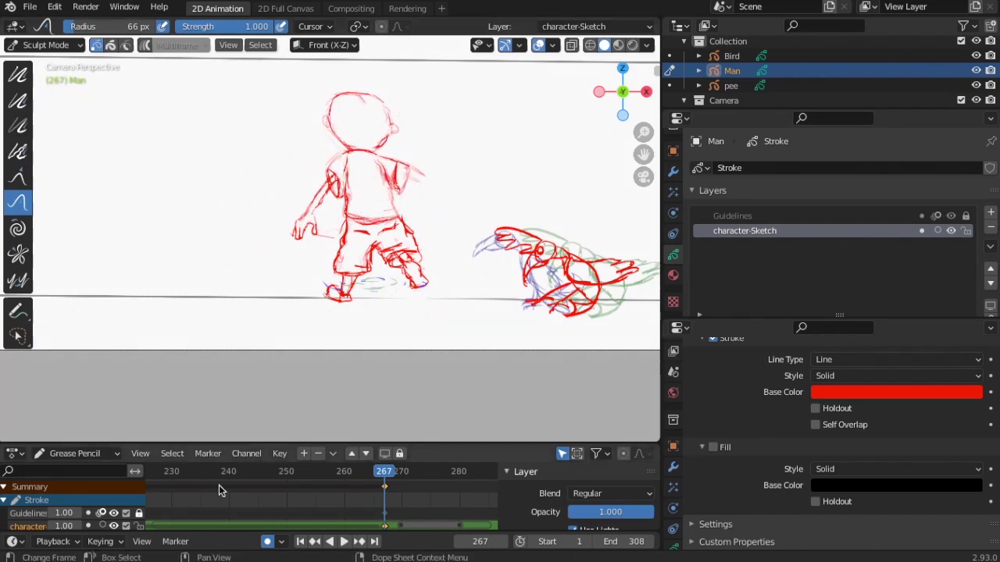
# - At frame 269, raise the man's whole drawing in Edit Mode and enable onion skinning on the character-Sketch layer
pyautogui.moveTo(222, 472); pyautogui.dragTo(396, 473)
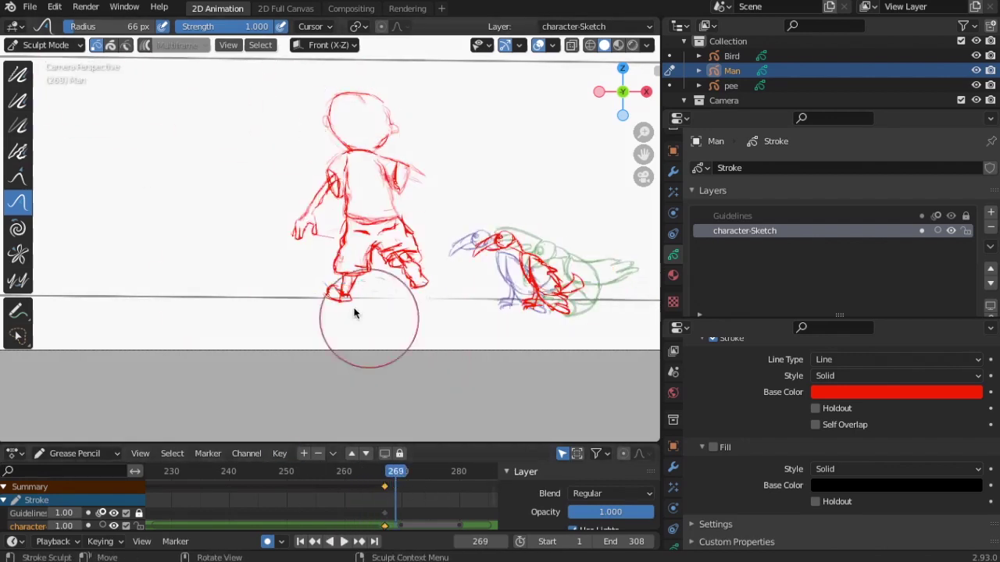
pyautogui.click(47, 45)
pyautogui.click(39, 76)
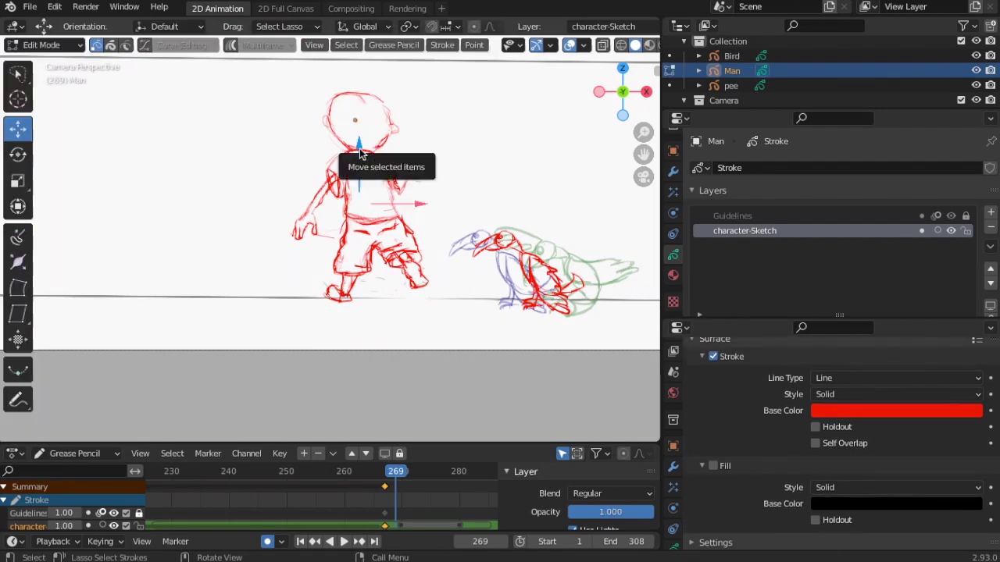
pyautogui.moveTo(358, 150); pyautogui.dragTo(357, 132)
pyautogui.click(937, 231)
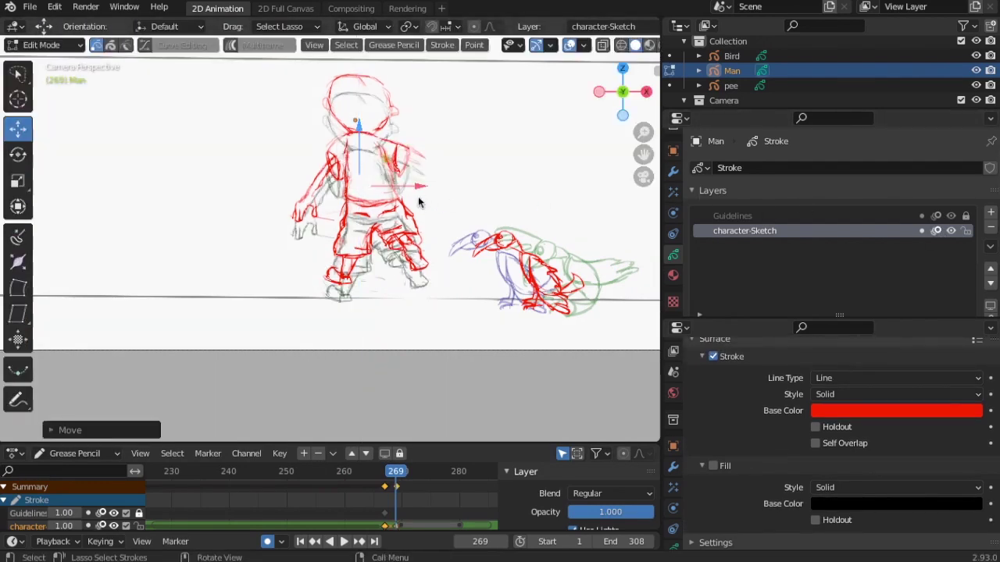
# - Move the man farther from the bird, tilt him backward and adjust his height along the Z axis
pyautogui.press('g')
pyautogui.click(414, 221)
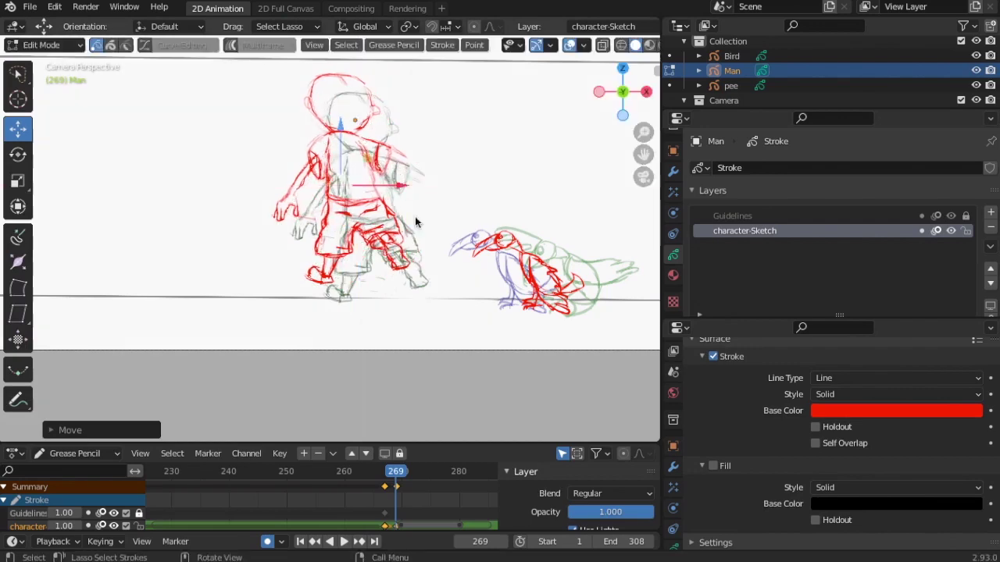
pyautogui.press('r')
pyautogui.click(357, 174)
pyautogui.press('g')
pyautogui.press('z')
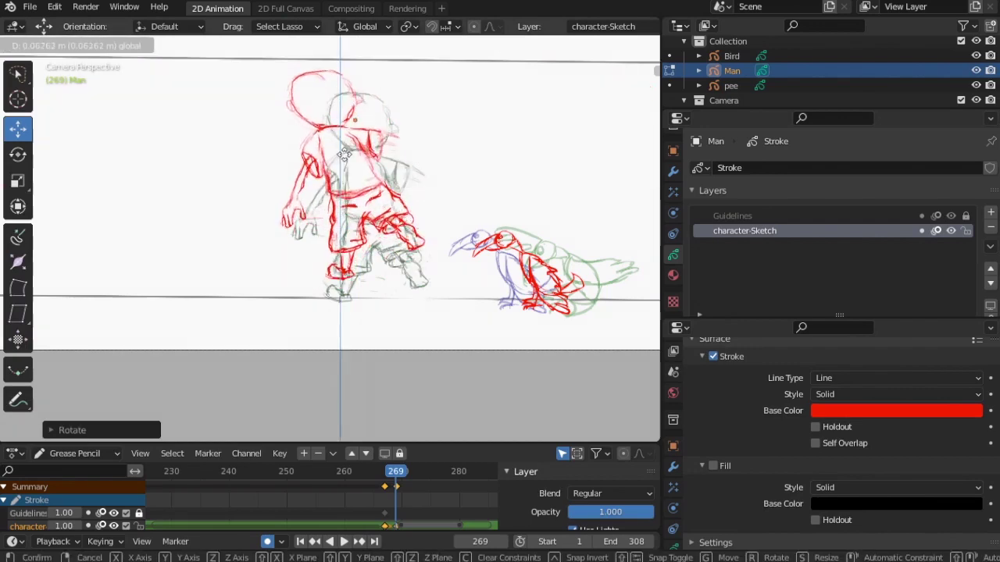
pyautogui.click(346, 159)
# - Switch to Sculpt Mode and bend the man's torso and legs with a 137 px Push brush
pyautogui.click(41, 45)
pyautogui.click(44, 92)
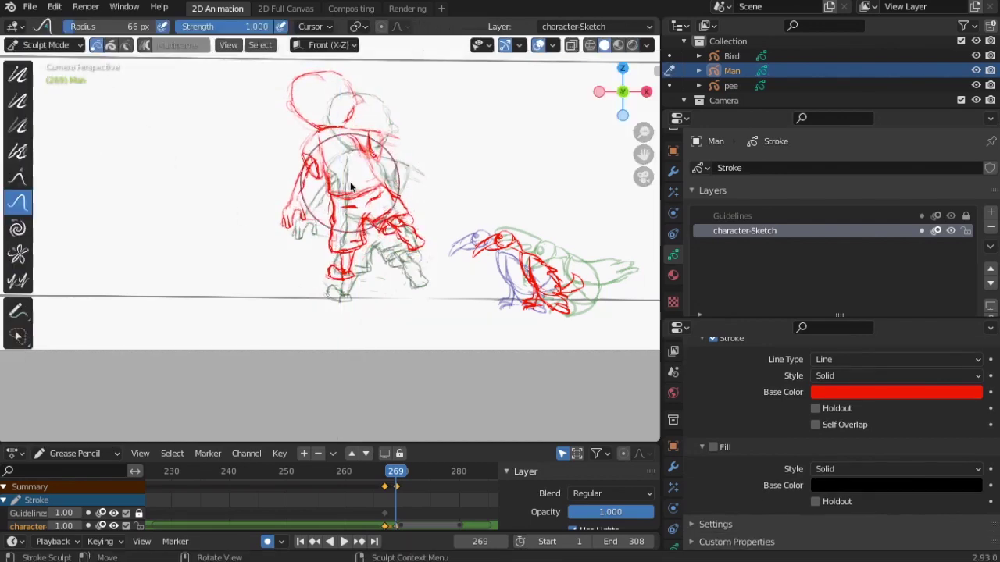
pyautogui.press('f')
pyautogui.click(406, 264)
pyautogui.moveTo(364, 164); pyautogui.dragTo(338, 164)
pyautogui.moveTo(347, 200)
pyautogui.mouseDown()
pyautogui.moveTo(319, 203)
pyautogui.moveTo(365, 193)
pyautogui.mouseUp()
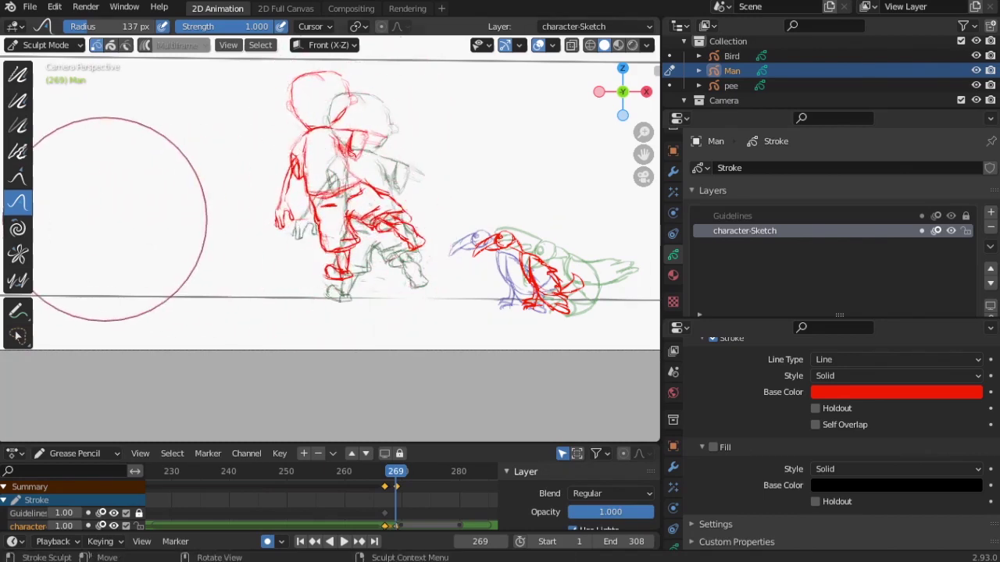
# - Redraw the man's supporting foot down to the ground in Draw mode and play back the frames around 269
pyautogui.click(40, 46)
pyautogui.click(35, 107)
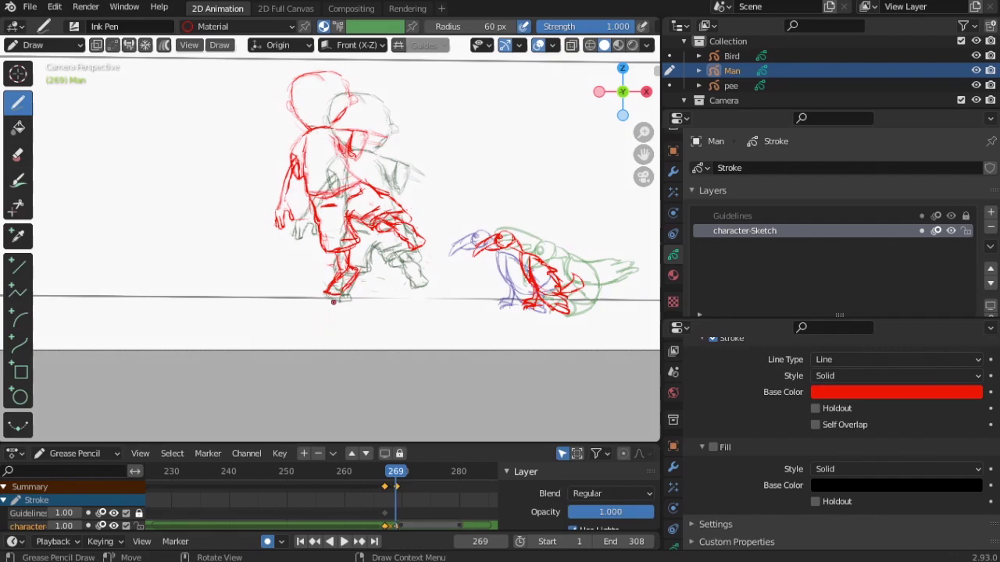
pyautogui.press('space')
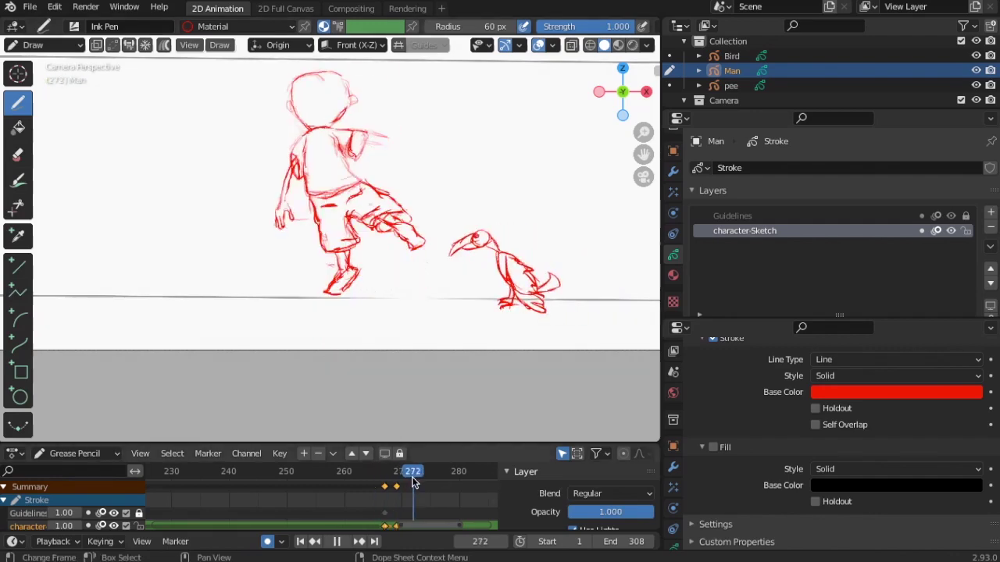
pyautogui.press('space')
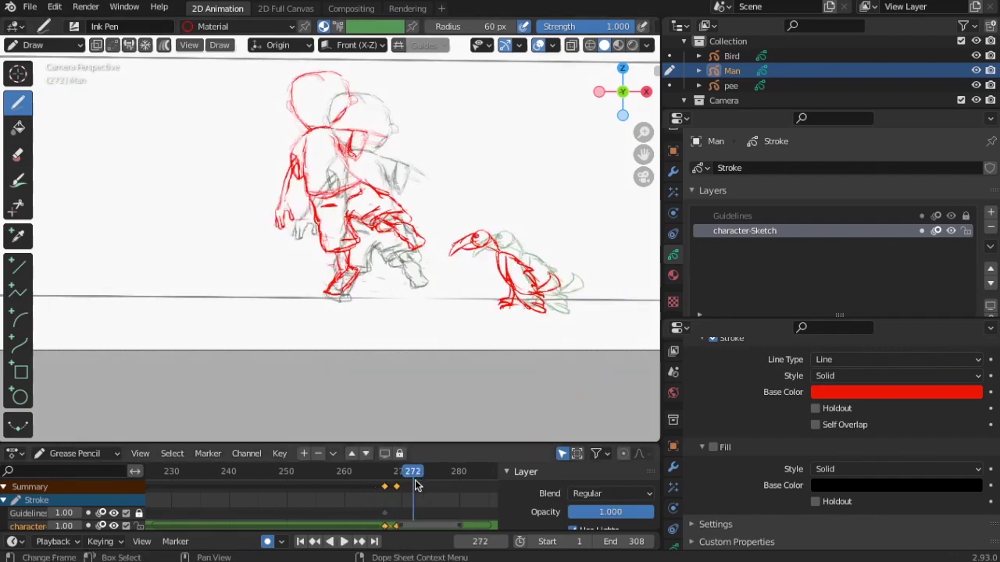
pyautogui.click(363, 478)
pyautogui.press('space')
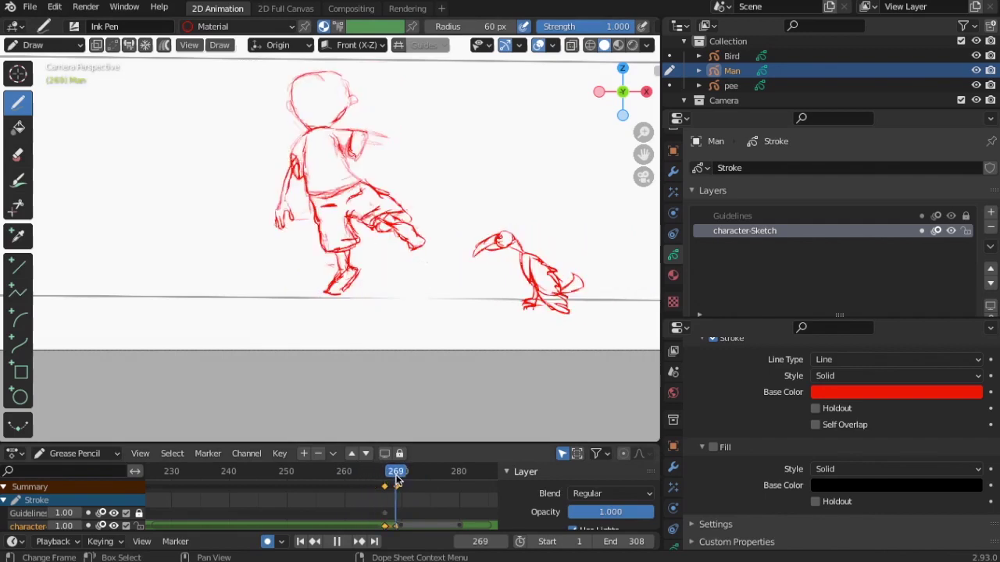
pyautogui.press('space')
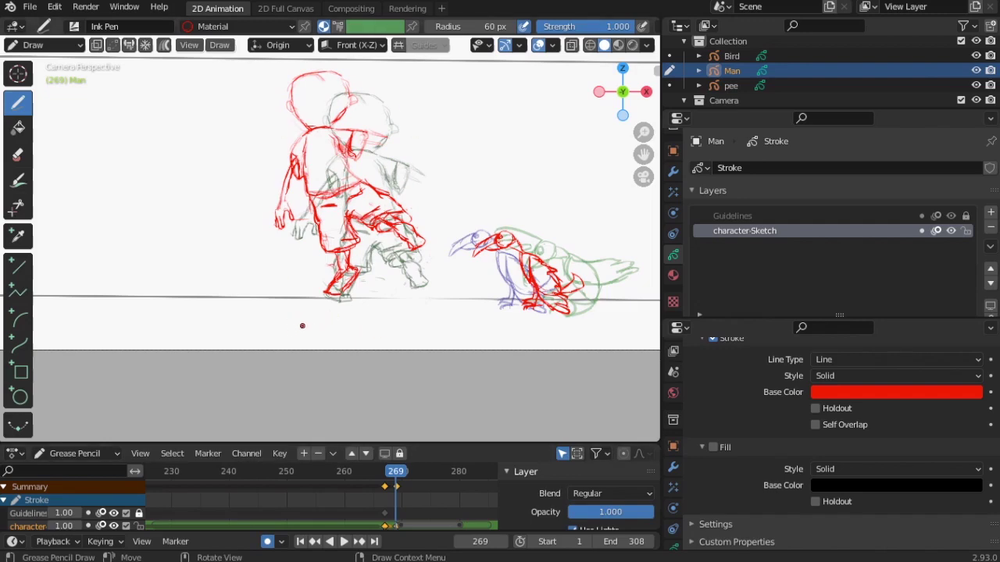
pyautogui.press('space')
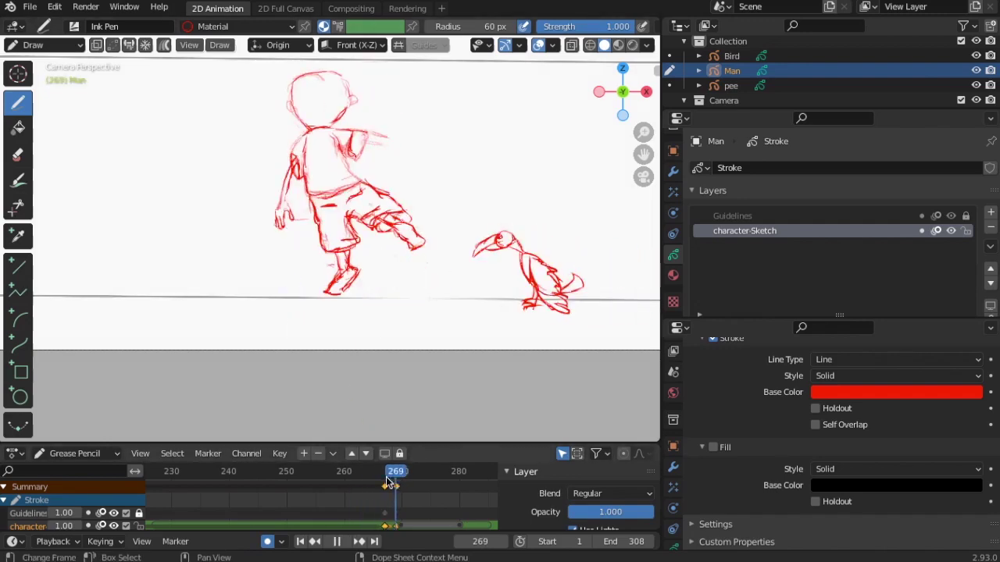
pyautogui.press('space')
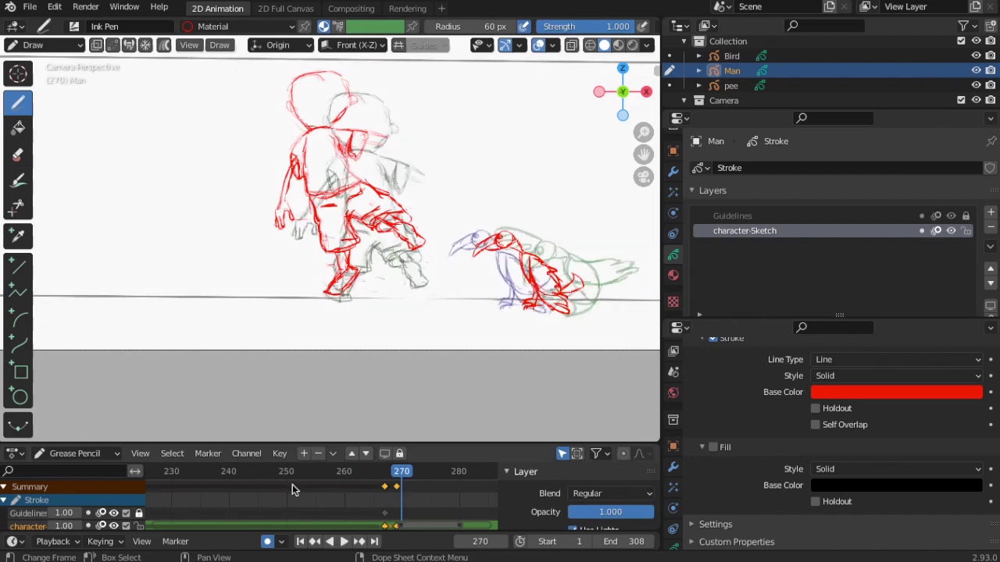
# - Copy the man's front-facing keyframe from frame 184 to frame 274
pyautogui.scroll(-14, 292, 485)
pyautogui.moveTo(189, 474)
pyautogui.mouseDown()
pyautogui.moveTo(159, 481)
pyautogui.moveTo(211, 481)
pyautogui.moveTo(192, 486)
pyautogui.mouseUp()
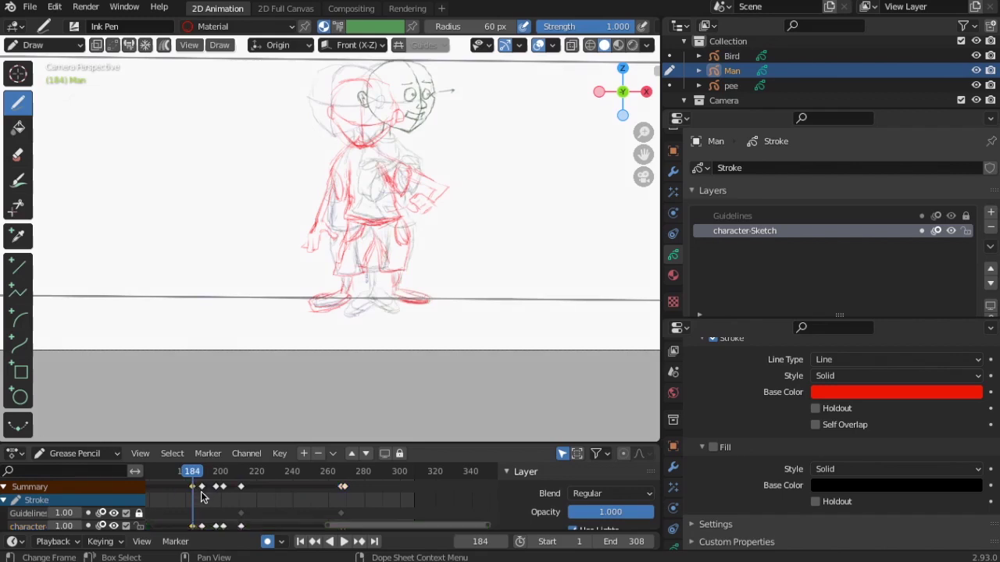
pyautogui.moveTo(193, 473)
pyautogui.mouseDown()
pyautogui.moveTo(235, 473)
pyautogui.moveTo(194, 479)
pyautogui.moveTo(193, 502)
pyautogui.mouseUp()
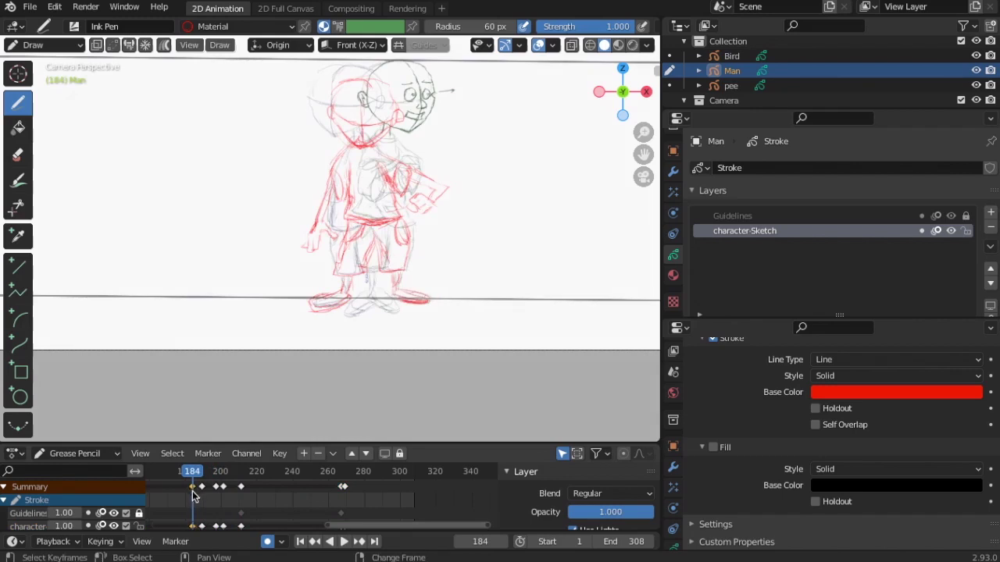
pyautogui.press('space')
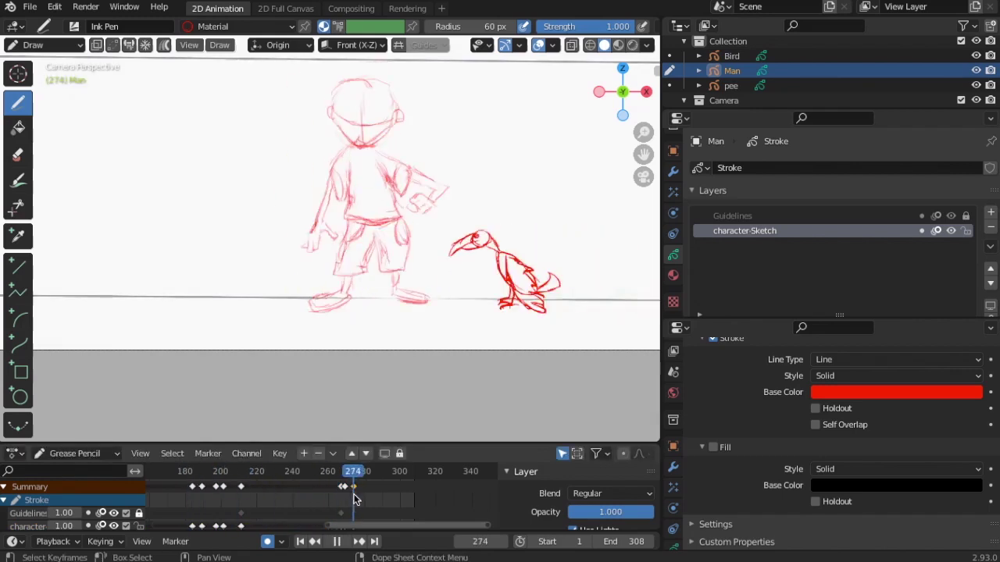
pyautogui.press('space')
# - Mirror all the man's strokes horizontally in Edit Mode and move them upward, away from the bird
pyautogui.click(43, 44)
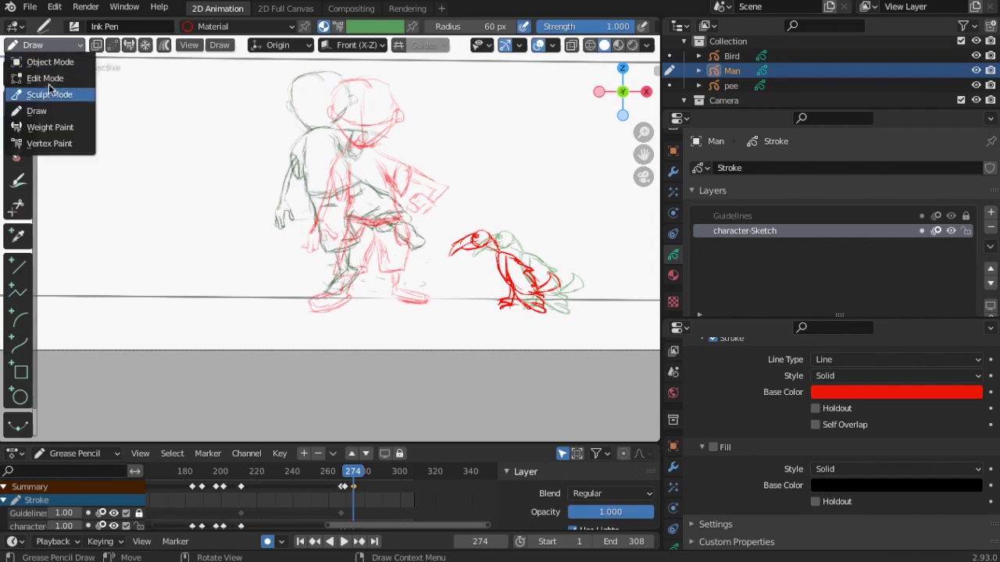
pyautogui.click(47, 75)
pyautogui.click(575, 46)
pyautogui.click(577, 46)
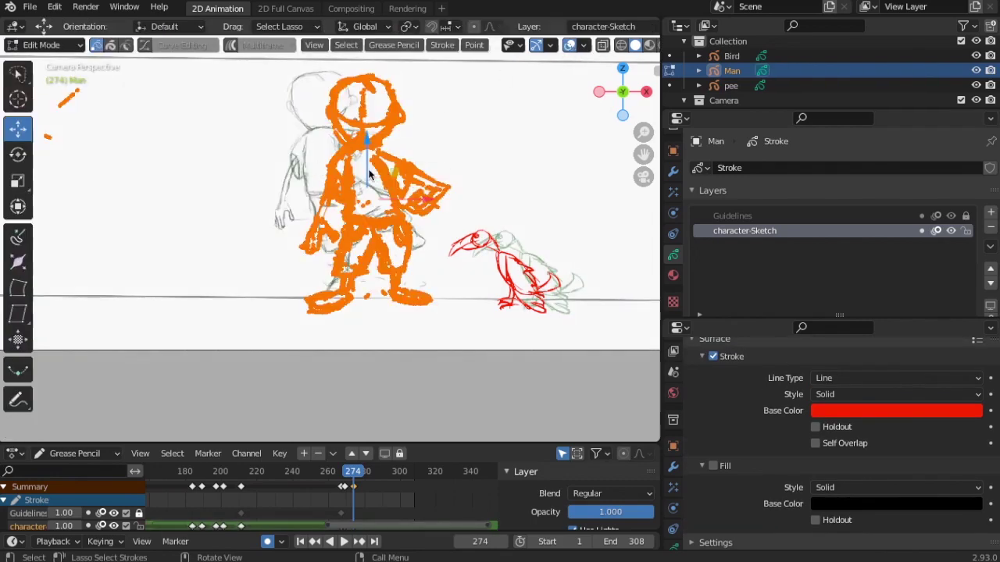
pyautogui.click(394, 44)
pyautogui.moveTo(397, 77)
pyautogui.click(555, 97)
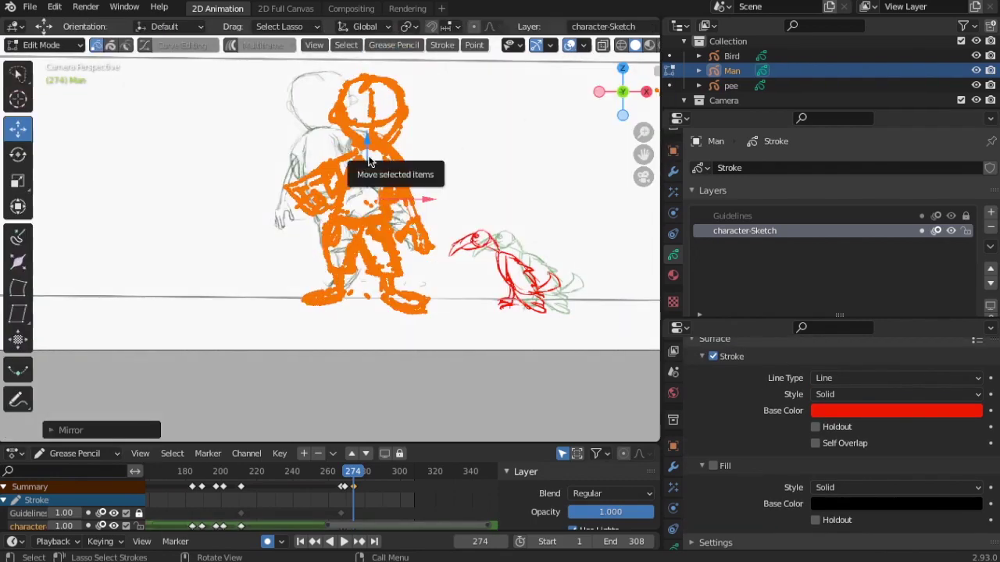
pyautogui.moveTo(381, 202)
pyautogui.mouseDown()
pyautogui.moveTo(367, 144)
pyautogui.moveTo(456, 176)
pyautogui.moveTo(320, 137)
pyautogui.mouseUp()
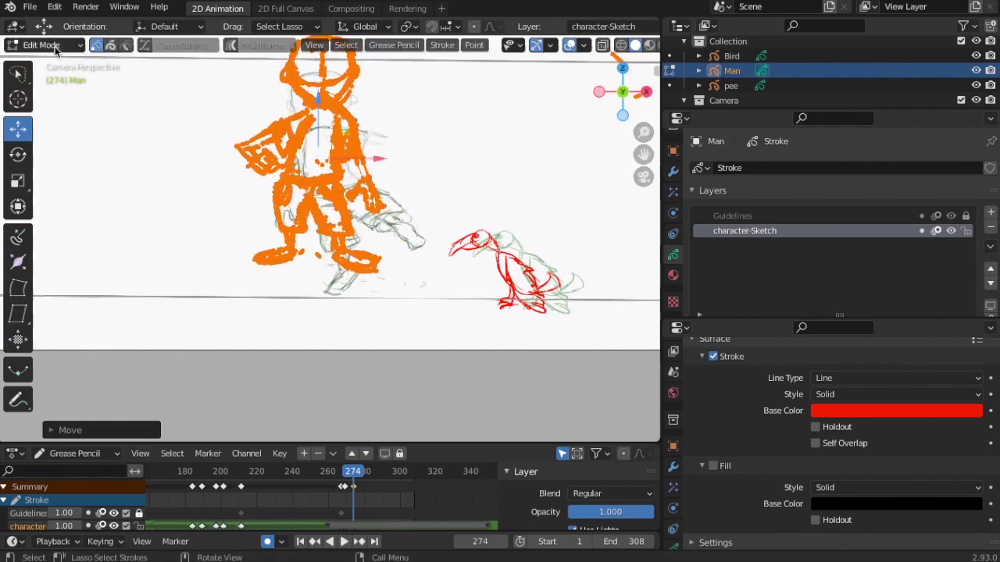
# - Sculpt the mirrored figure into an airborne pose with a 191 px brush, and draw his eyes and shirt at frame 275
pyautogui.click(44, 45)
pyautogui.click(49, 93)
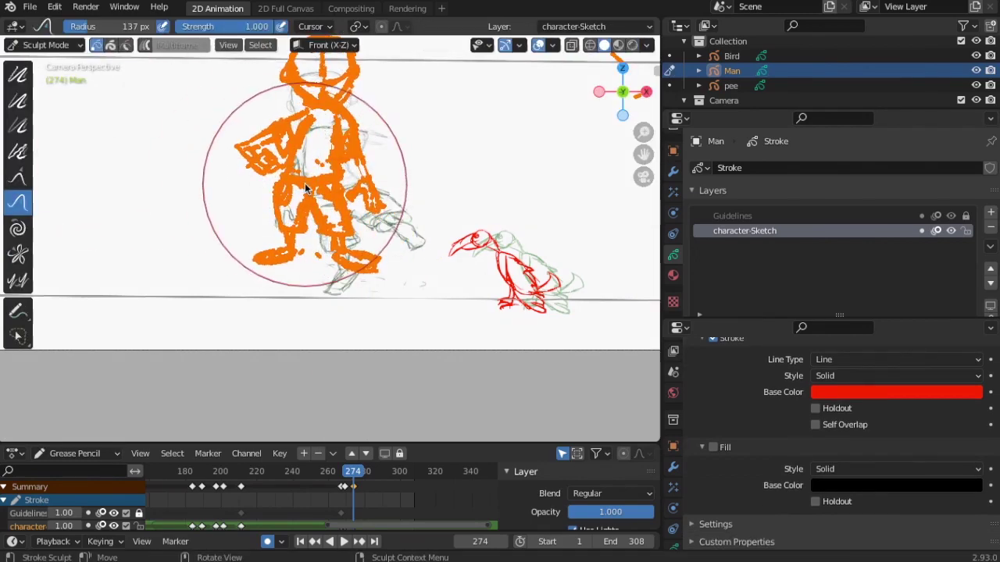
pyautogui.moveTo(305, 187)
pyautogui.mouseDown()
pyautogui.moveTo(306, 169)
pyautogui.moveTo(292, 162)
pyautogui.moveTo(302, 163)
pyautogui.moveTo(345, 238)
pyautogui.moveTo(355, 235)
pyautogui.moveTo(272, 258)
pyautogui.moveTo(318, 137)
pyautogui.moveTo(295, 207)
pyautogui.moveTo(312, 195)
pyautogui.mouseUp()
pyautogui.press('Right')
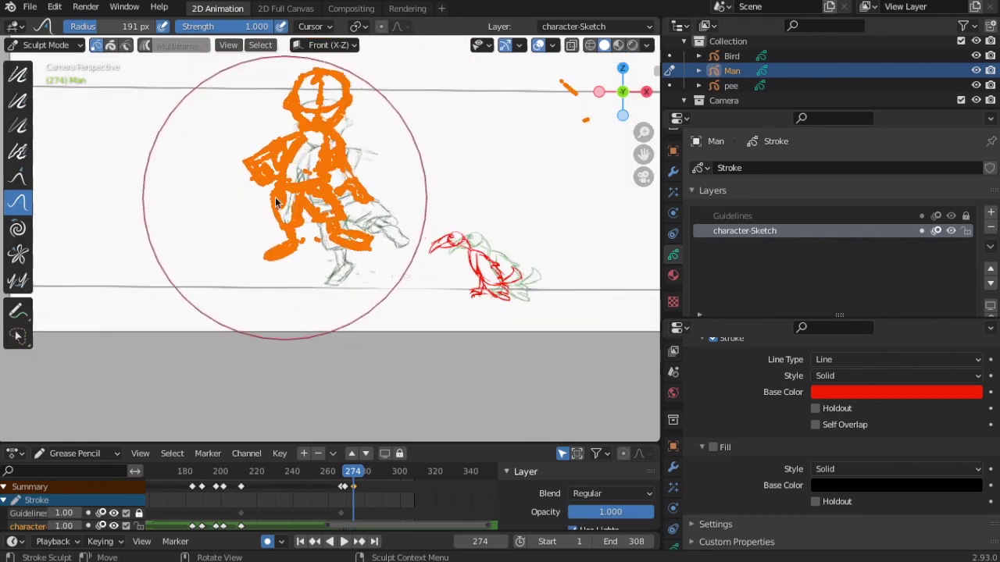
pyautogui.scroll(2, 371, 99)
pyautogui.moveTo(371, 98); pyautogui.dragTo(333, 112)
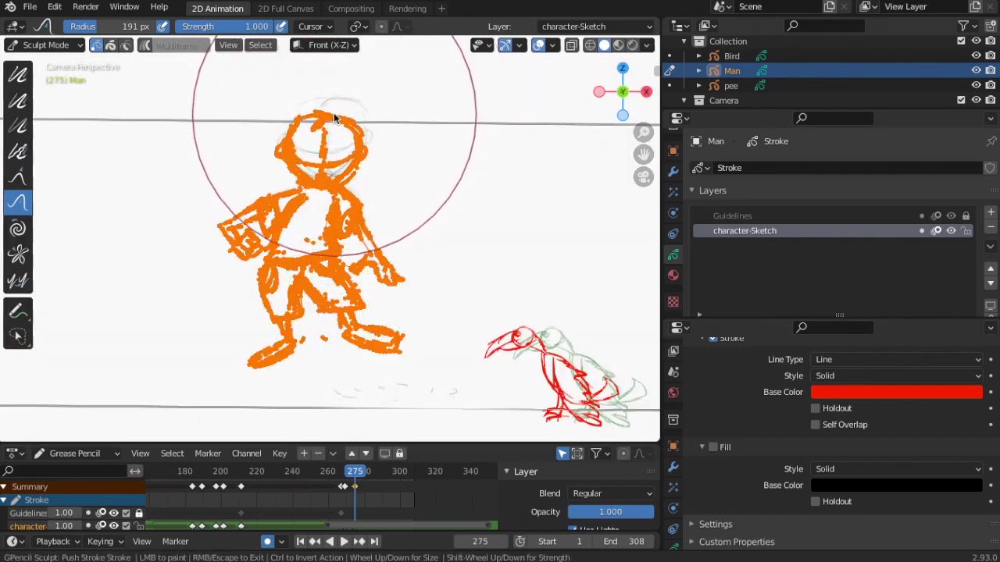
pyautogui.hotkey('ctrl', 'Tab')
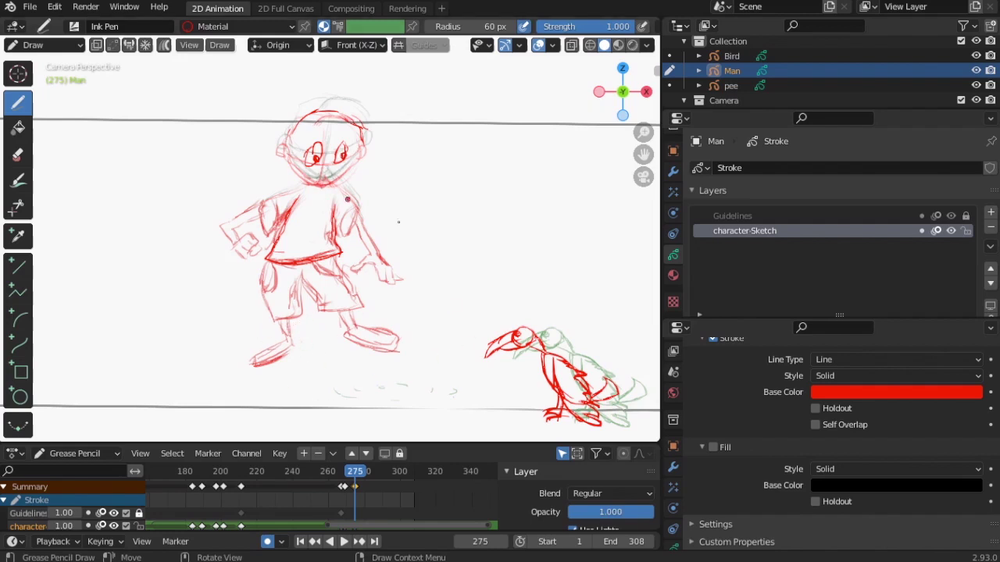
# - Review the man's animation in Object Mode by playing it backward and scrubbing along the timeline to frame 290
pyautogui.hotkey('shift', 'ctrl', 'space')
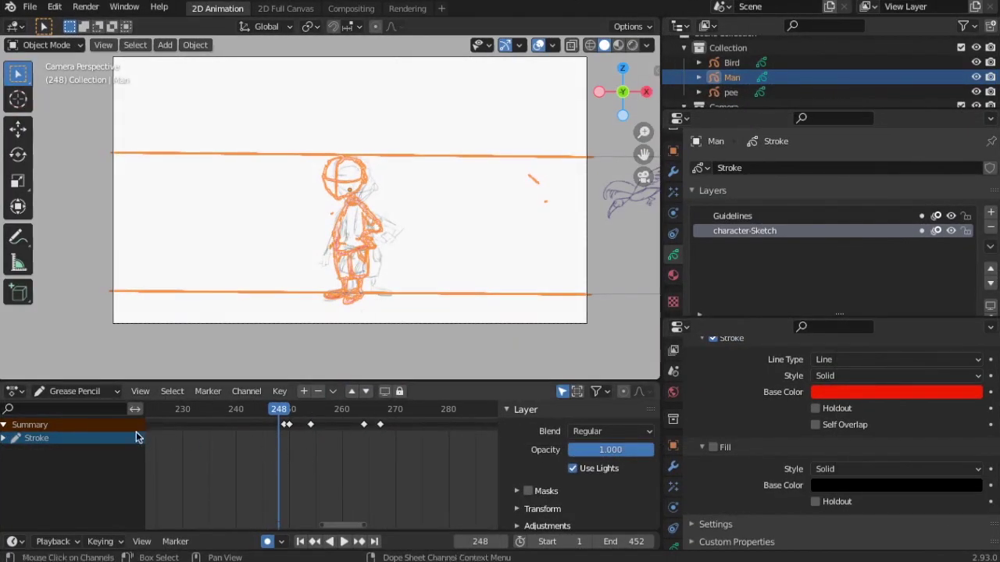
pyautogui.hotkey('shift', 'ctrl', 'space')
pyautogui.scroll(-3, 286, 480)
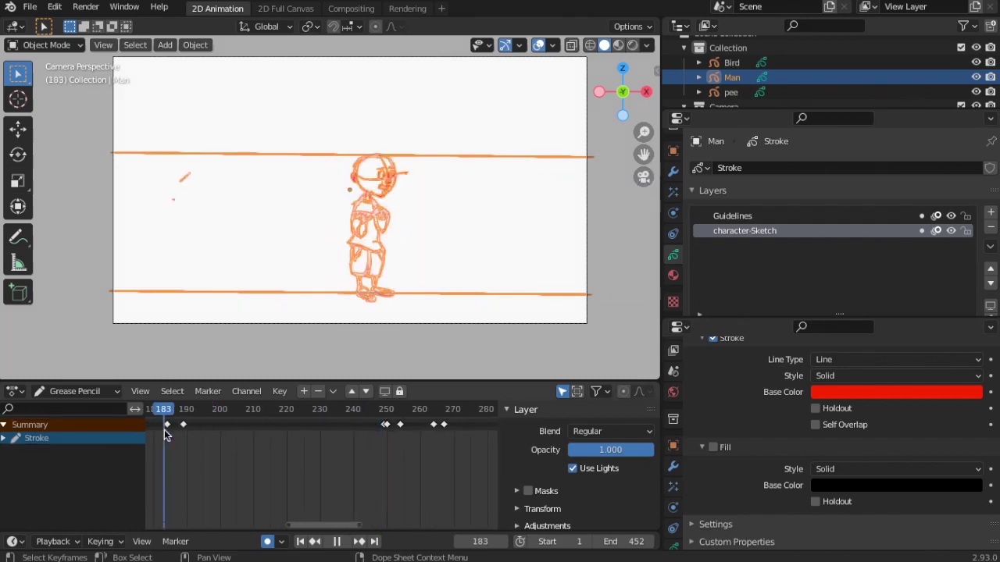
pyautogui.scroll(-5, 220, 458)
pyautogui.moveTo(220, 458); pyautogui.dragTo(414, 489, button='middle')
pyautogui.scroll(4, 413, 489)
pyautogui.scroll(-2, 413, 489)
pyautogui.moveTo(419, 412)
pyautogui.mouseDown()
pyautogui.moveTo(205, 426)
pyautogui.moveTo(452, 438)
pyautogui.mouseUp()
pyautogui.scroll(-3, 431, 460)
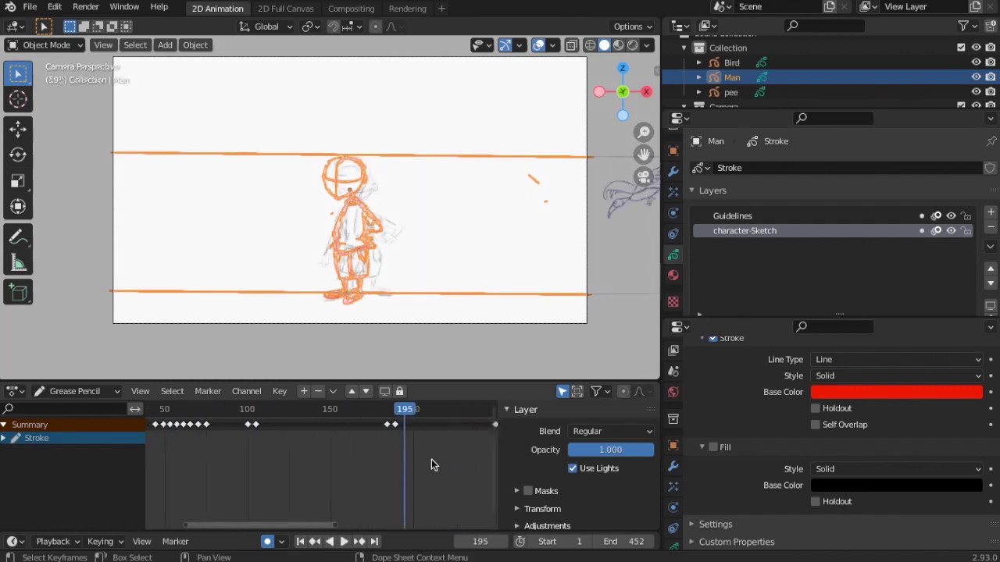
pyautogui.scroll(-2, 431, 464)
pyautogui.moveTo(394, 413)
pyautogui.mouseDown()
pyautogui.moveTo(484, 429)
pyautogui.moveTo(407, 429)
pyautogui.mouseUp()
pyautogui.scroll(3, 458, 461)
pyautogui.click(402, 416)
pyautogui.moveTo(467, 431); pyautogui.dragTo(336, 429, button='middle')
pyautogui.scroll(6, 391, 428)
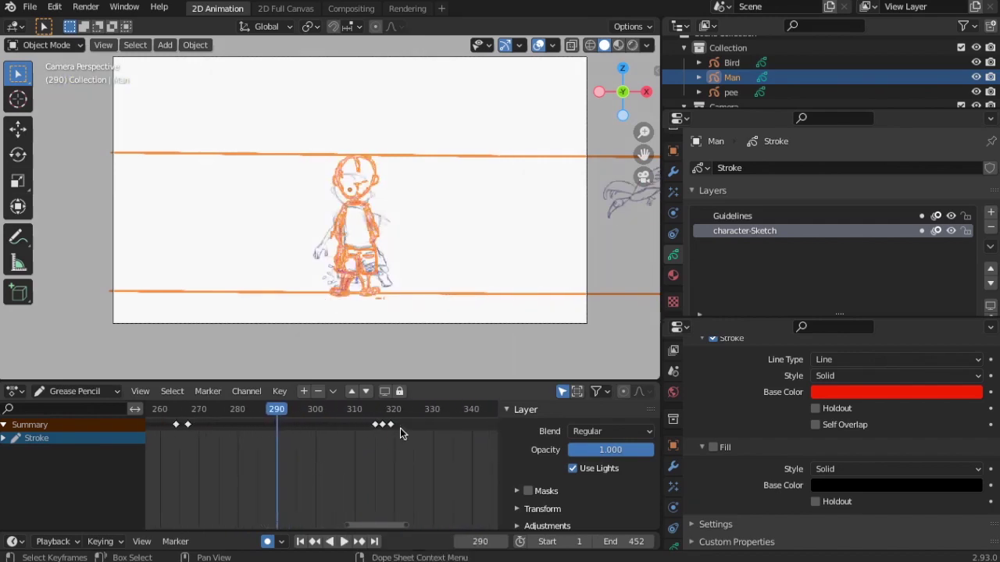
# - Move the man's last three keyframes 25 frames later and play the animation to check the timing
pyautogui.click(375, 426)
pyautogui.keyDown('shift'); pyautogui.click(383, 426); pyautogui.keyUp('shift')
pyautogui.press('g')
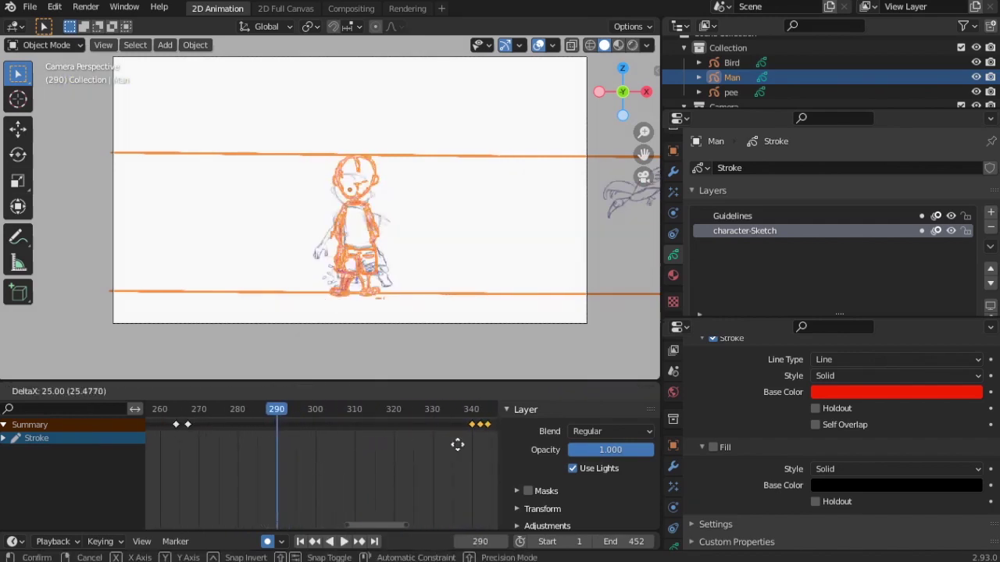
pyautogui.click(457, 444)
pyautogui.scroll(-3, 244, 436)
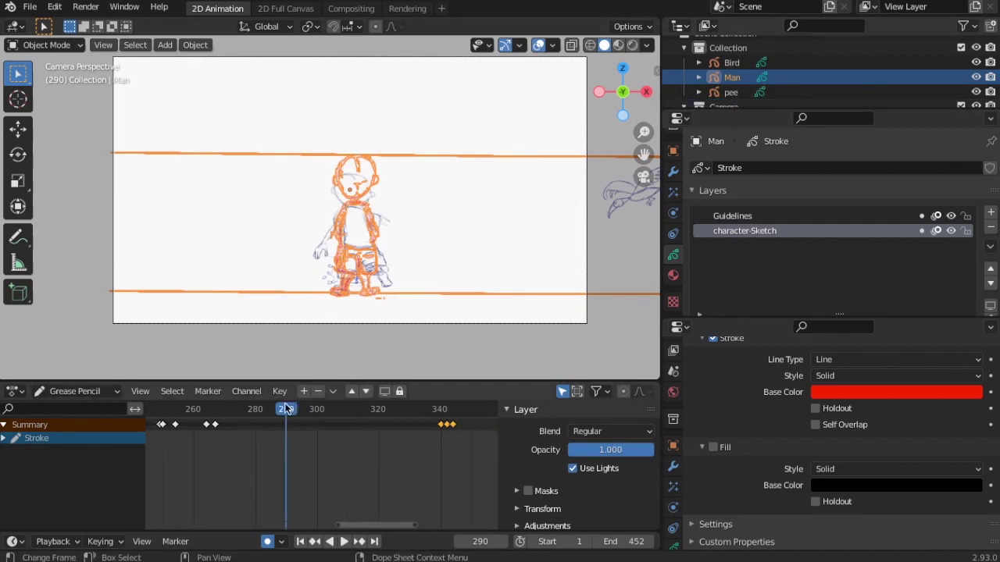
pyautogui.moveTo(286, 410); pyautogui.dragTo(162, 418)
pyautogui.press('space')
pyautogui.moveTo(244, 429)
pyautogui.mouseDown()
pyautogui.moveTo(404, 444)
pyautogui.moveTo(242, 428)
pyautogui.moveTo(343, 439)
pyautogui.moveTo(332, 438)
pyautogui.moveTo(346, 410)
pyautogui.moveTo(251, 418)
pyautogui.moveTo(334, 414)
pyautogui.moveTo(300, 428)
pyautogui.mouseUp()
# - Duplicate the pee object's splash keyframes and place the copies so they start at frame 314
pyautogui.click(731, 92)
pyautogui.scroll(3, 343, 468)
pyautogui.moveTo(213, 426)
pyautogui.mouseDown()
pyautogui.moveTo(381, 473)
pyautogui.moveTo(356, 456)
pyautogui.mouseUp()
pyautogui.hotkey('shift', 'd')
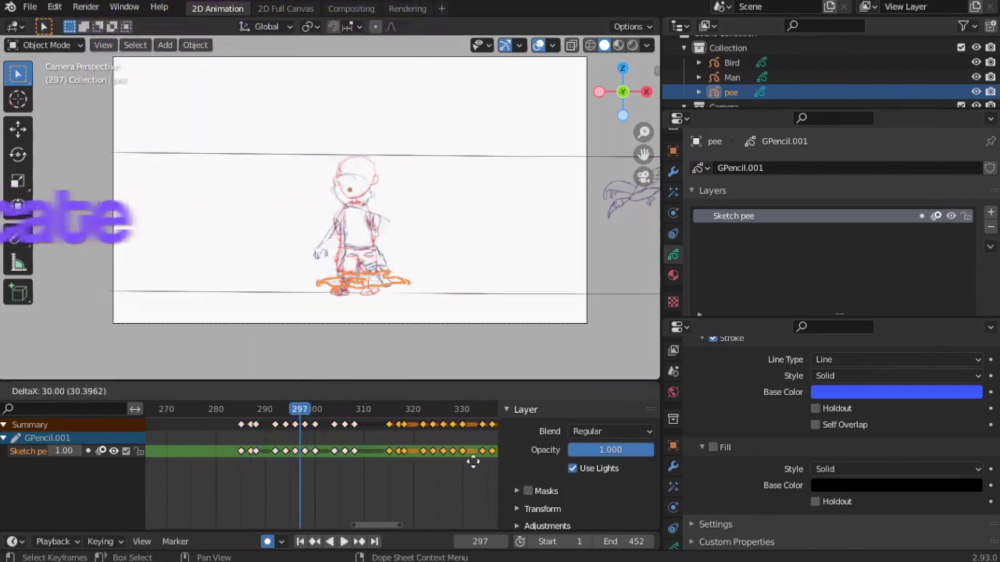
pyautogui.click(460, 468)
pyautogui.scroll(-2, 315, 436)
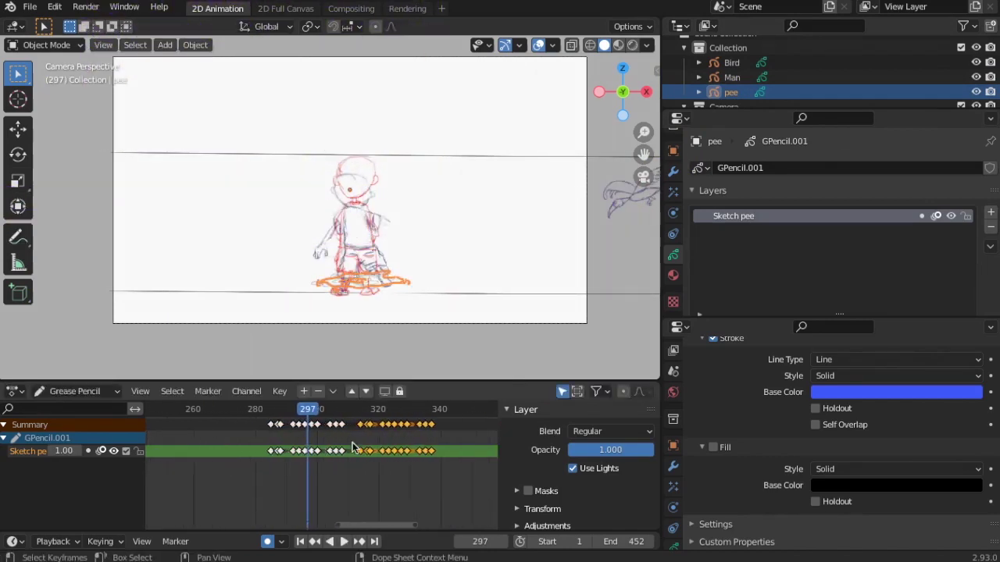
# - Play back the splash and move its duplicated keyframes earlier so they start at frame 310
pyautogui.press('space')
pyautogui.moveTo(338, 418)
pyautogui.mouseDown()
pyautogui.moveTo(399, 420)
pyautogui.moveTo(323, 418)
pyautogui.moveTo(424, 418)
pyautogui.moveTo(357, 418)
pyautogui.mouseUp()
pyautogui.press('space')
pyautogui.scroll(4, 418, 453)
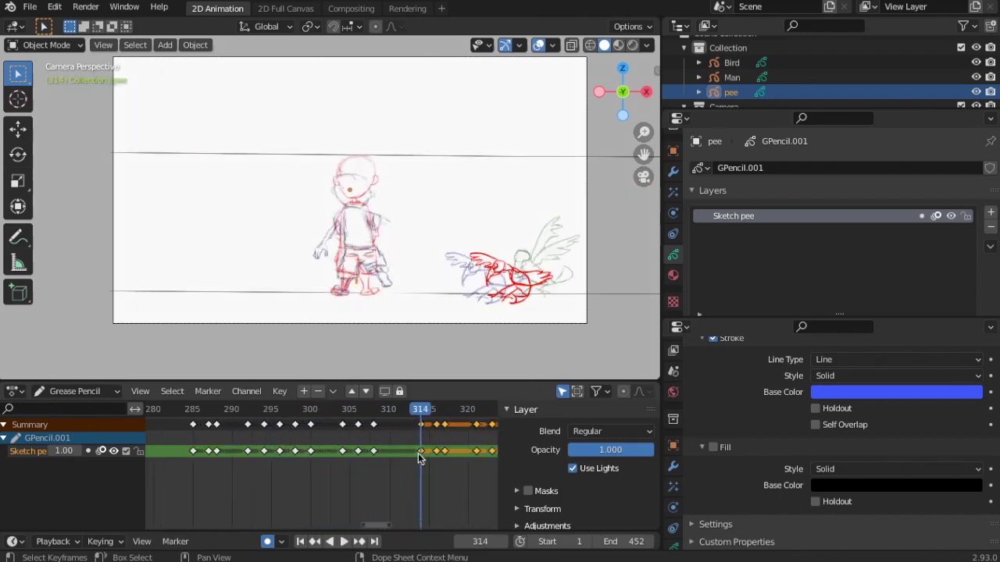
pyautogui.moveTo(418, 453); pyautogui.dragTo(319, 475, button='middle')
pyautogui.press('g')
pyautogui.click(263, 479)
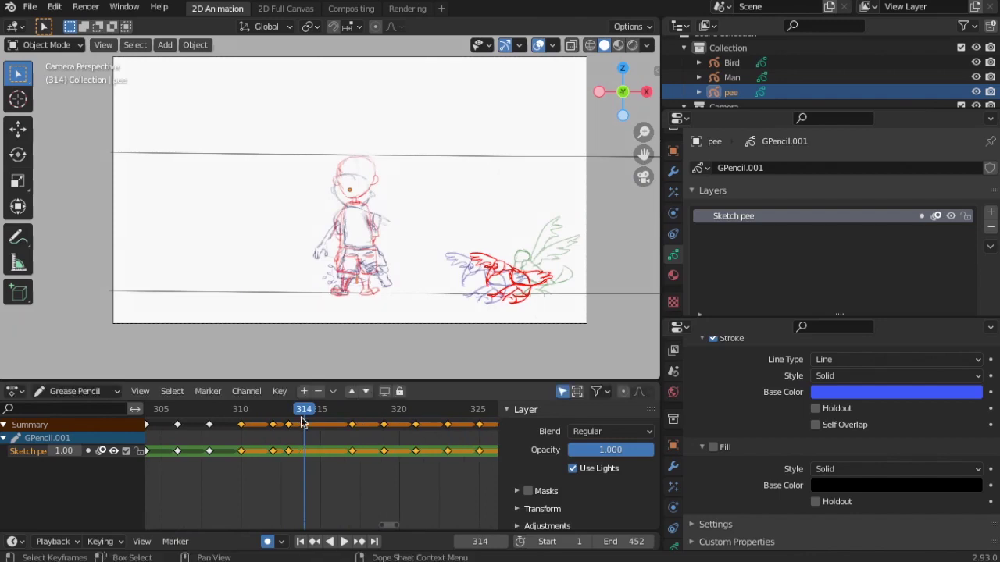
# - Play and scrub the timeline through frame 340 to check the extended splash timing
pyautogui.press('space')
pyautogui.moveTo(257, 410); pyautogui.dragTo(191, 416)
pyautogui.scroll(-3, 317, 492)
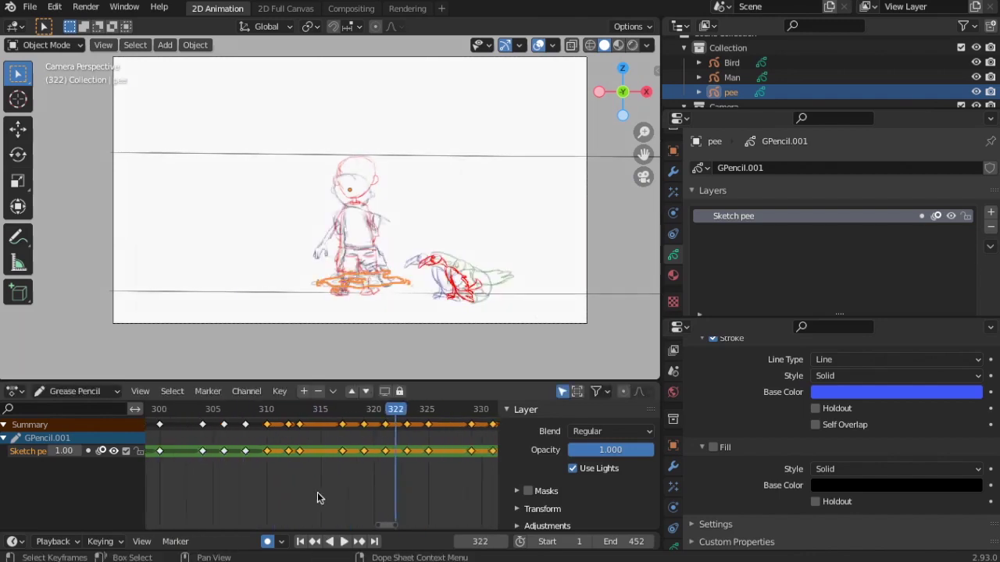
pyautogui.click(385, 411)
pyautogui.moveTo(385, 412); pyautogui.dragTo(455, 421)
pyautogui.press('space')
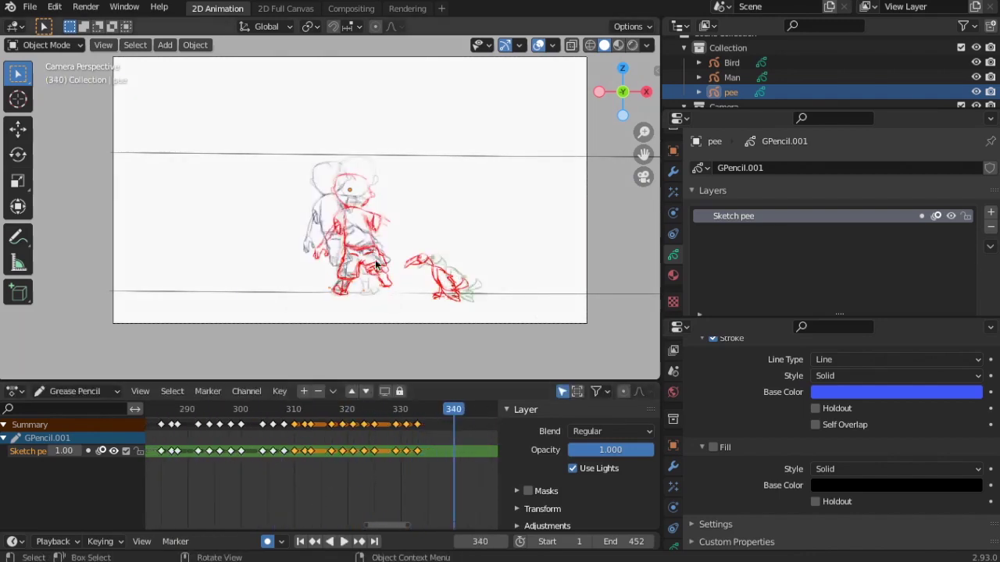
# - Move all the bird's keyframes 23 frames later so they start at frame 323
pyautogui.click(734, 63)
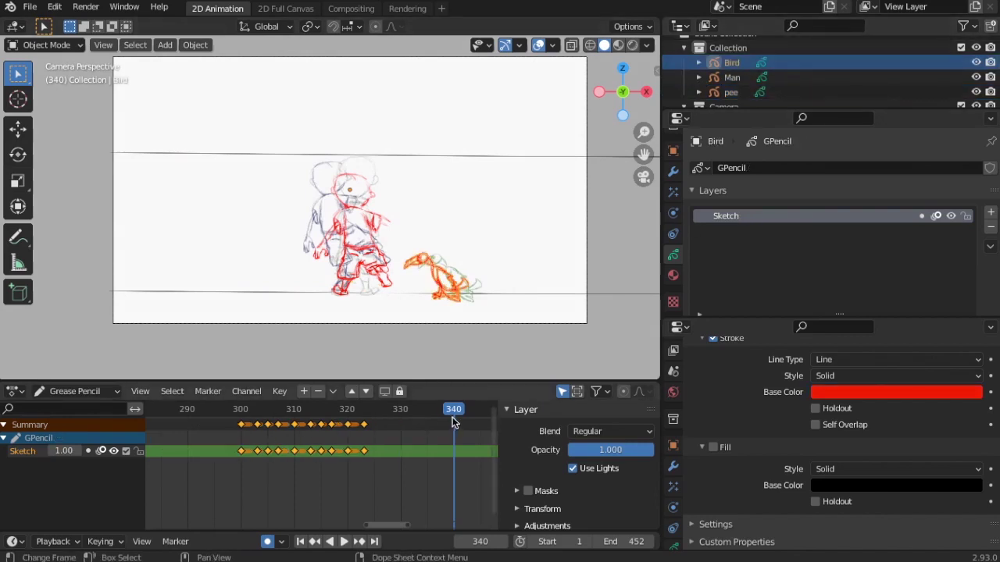
pyautogui.press('g')
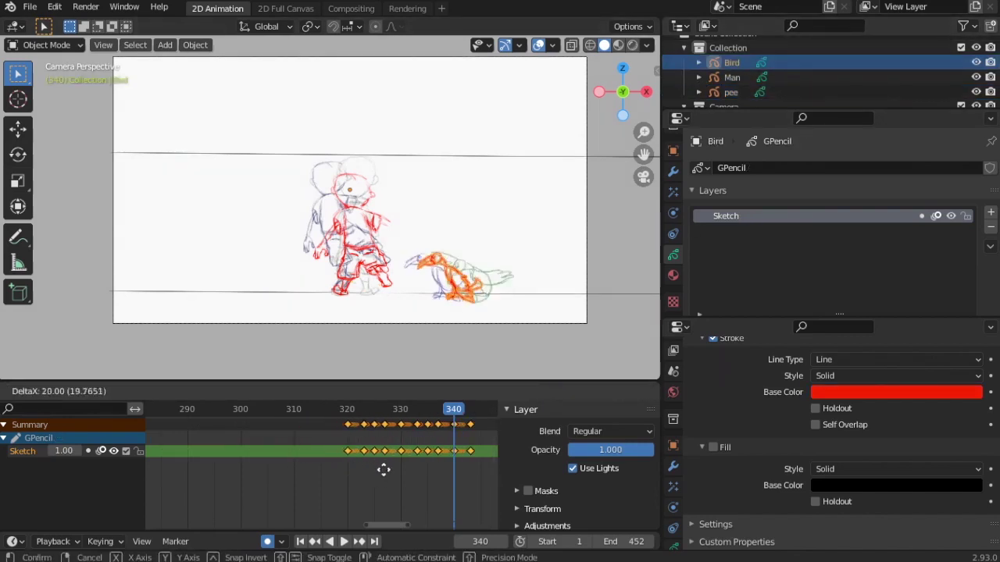
pyautogui.click(398, 470)
# - Play and scrub the animation to check the bird's arrival against the man's reaction
pyautogui.click(318, 419)
pyautogui.press('space')
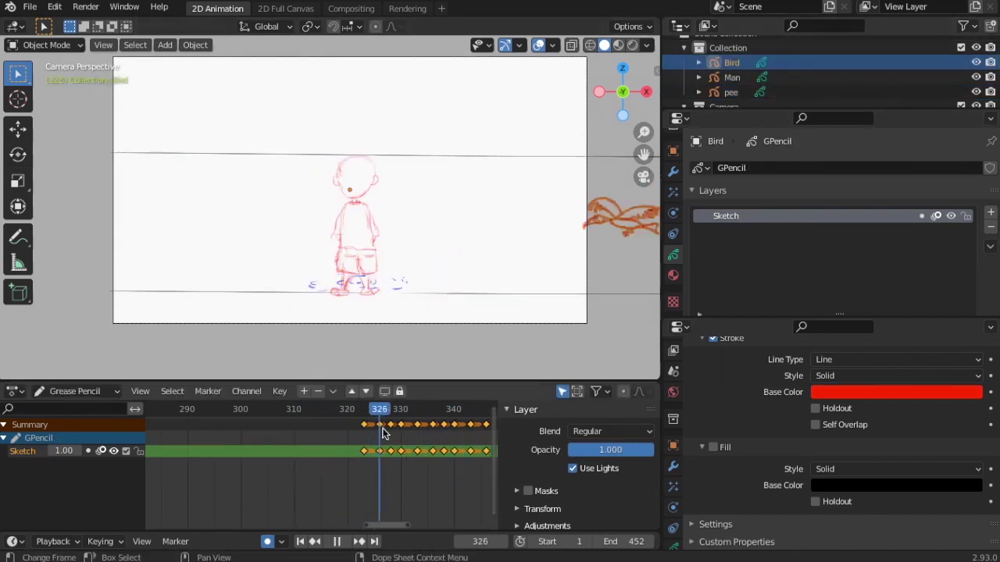
pyautogui.moveTo(441, 435)
pyautogui.mouseDown()
pyautogui.moveTo(290, 431)
pyautogui.moveTo(417, 430)
pyautogui.mouseUp()
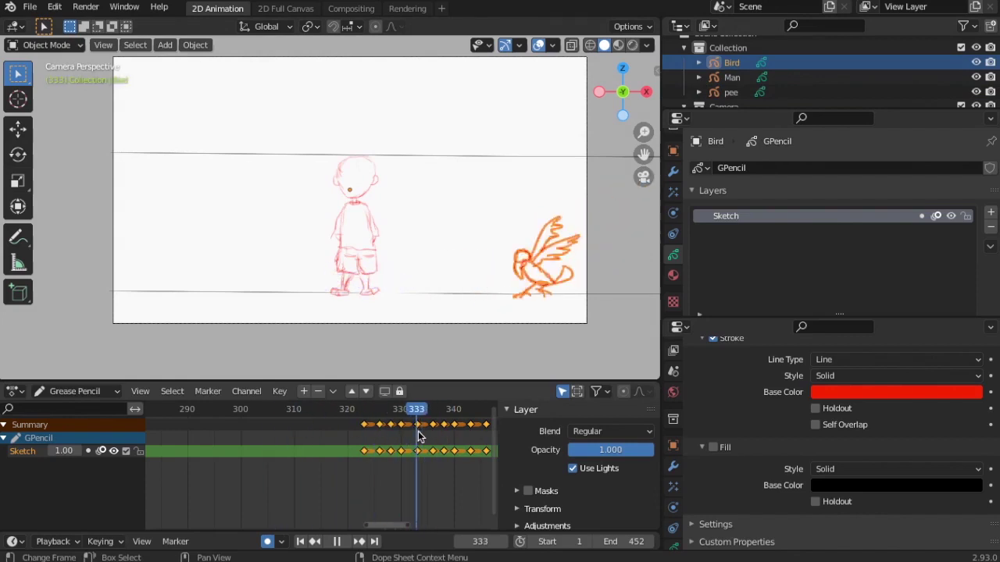
pyautogui.press('space')
pyautogui.moveTo(439, 416)
pyautogui.mouseDown()
pyautogui.moveTo(482, 421)
pyautogui.moveTo(379, 419)
pyautogui.moveTo(484, 427)
pyautogui.moveTo(428, 414)
pyautogui.moveTo(330, 420)
pyautogui.moveTo(456, 426)
pyautogui.moveTo(388, 421)
pyautogui.moveTo(396, 426)
pyautogui.mouseUp()
pyautogui.scroll(-3, 474, 432)
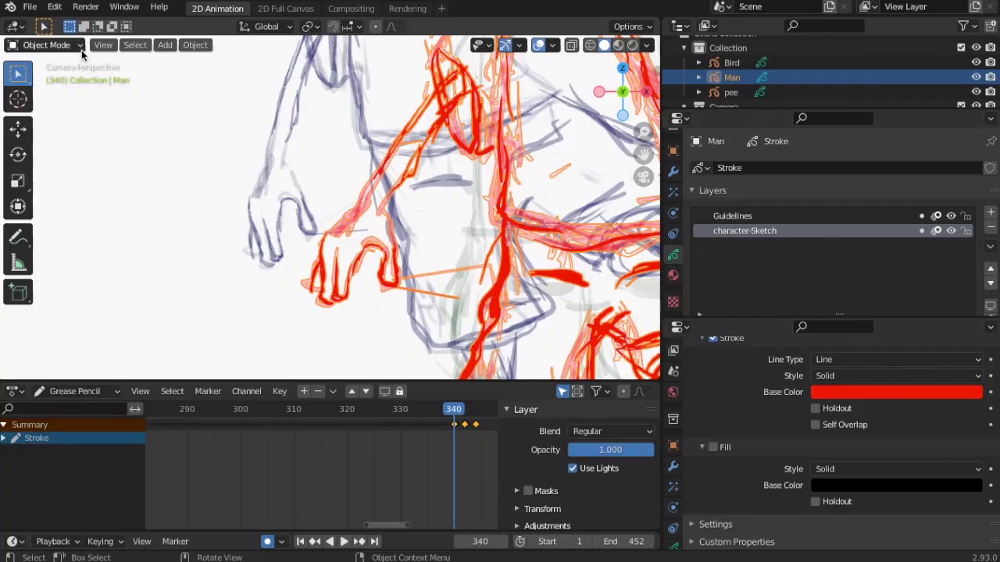
# - Draw a new hand for the man at frame 340 with the 60 px Ink Pen and erase his old hand
pyautogui.click(78, 46)
pyautogui.click(40, 112)
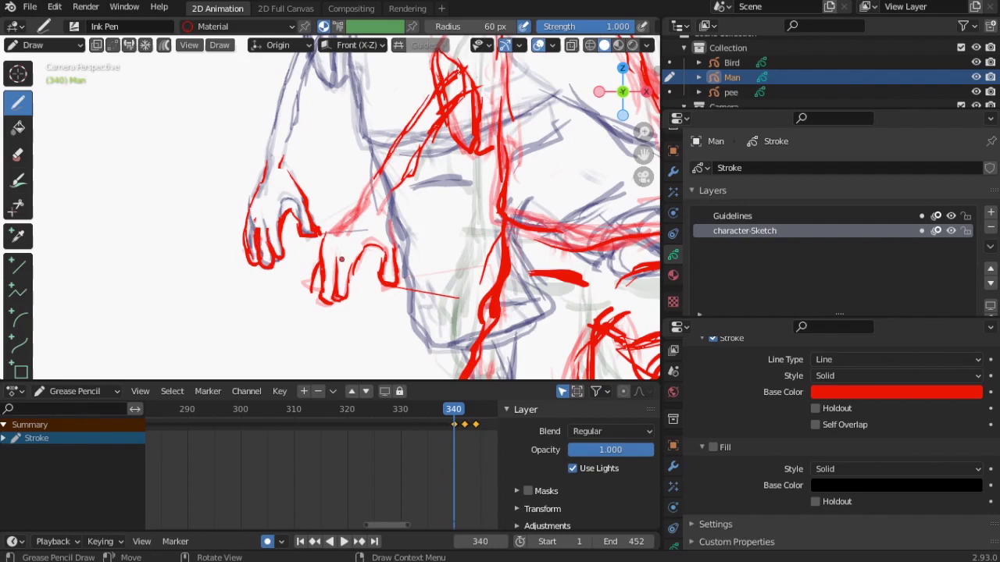
pyautogui.moveTo(390, 257)
pyautogui.keyDown('ctrl'); pyautogui.mouseDown()
pyautogui.moveTo(406, 269)
pyautogui.moveTo(367, 244)
pyautogui.moveTo(339, 256)
pyautogui.moveTo(330, 286)
pyautogui.moveTo(308, 276)
pyautogui.moveTo(402, 296)
pyautogui.moveTo(376, 259)
pyautogui.mouseUp(); pyautogui.keyUp('ctrl')
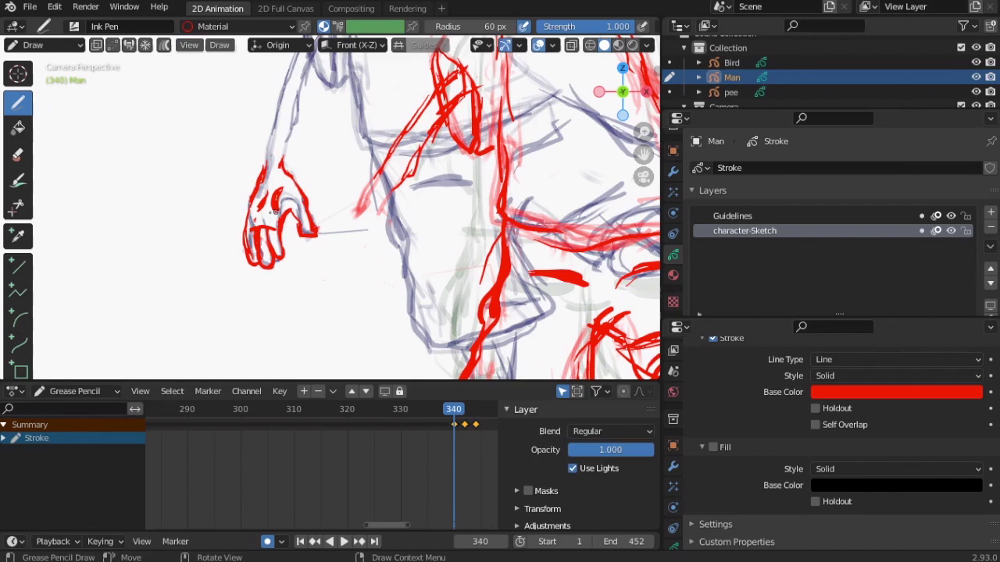
# - Select the new hand in Edit Mode, rotate it and move it onto the man's wrist at frame 340
pyautogui.click(44, 45)
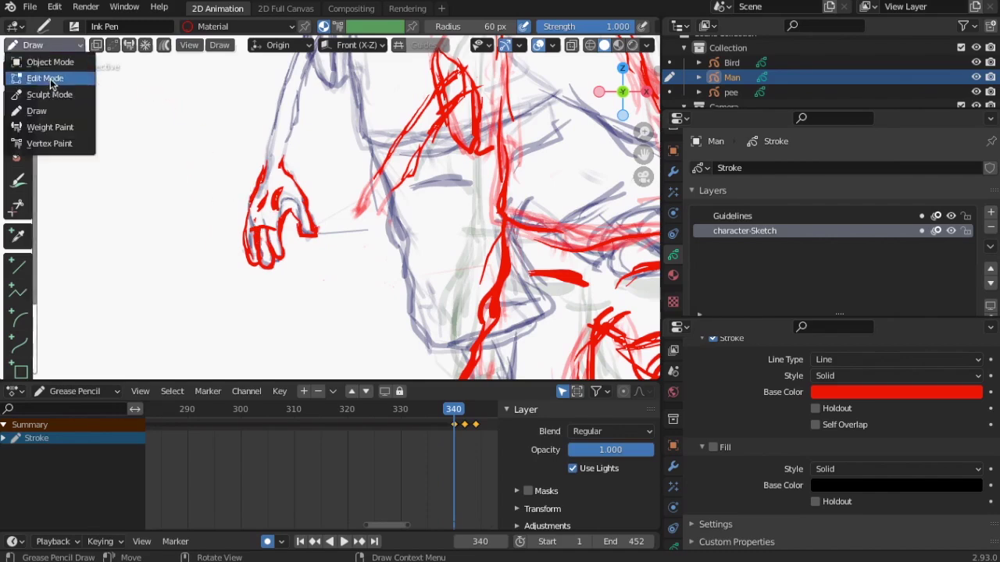
pyautogui.click(41, 75)
pyautogui.click(296, 158)
pyautogui.moveTo(296, 158)
pyautogui.mouseDown()
pyautogui.moveTo(330, 264)
pyautogui.moveTo(331, 223)
pyautogui.moveTo(378, 223)
pyautogui.mouseUp()
pyautogui.press('r')
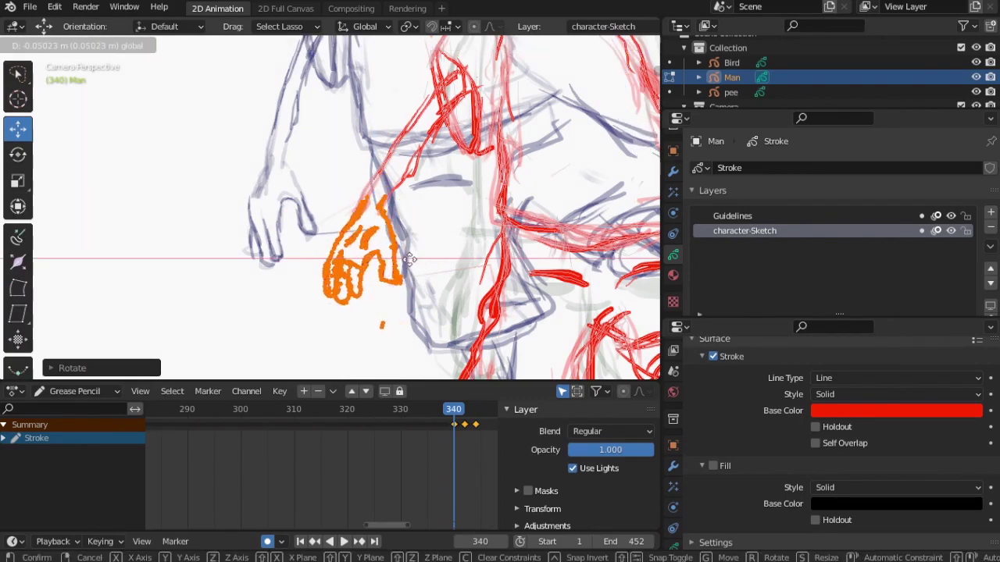
pyautogui.click(371, 236)
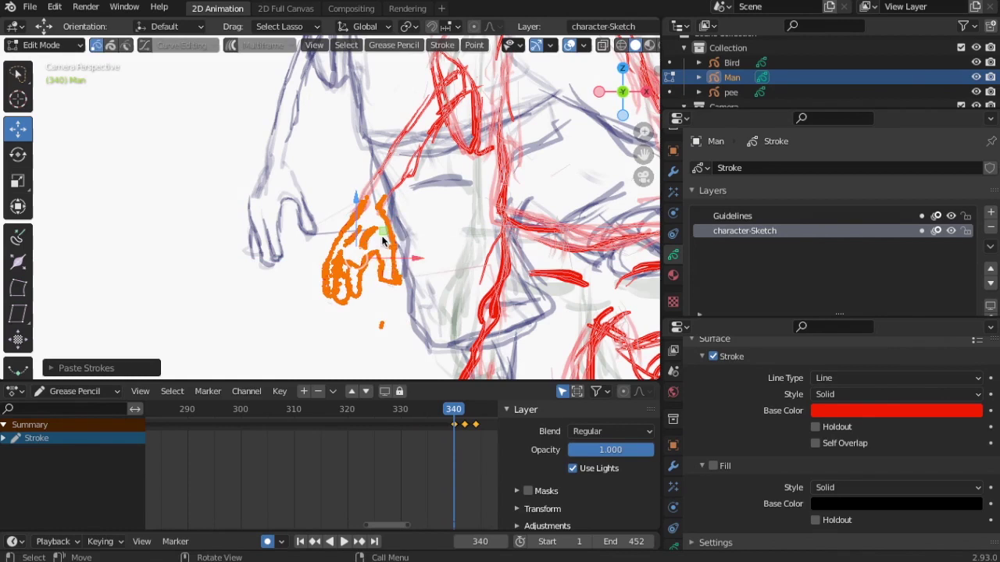
pyautogui.hotkey('ctrl', 'z')
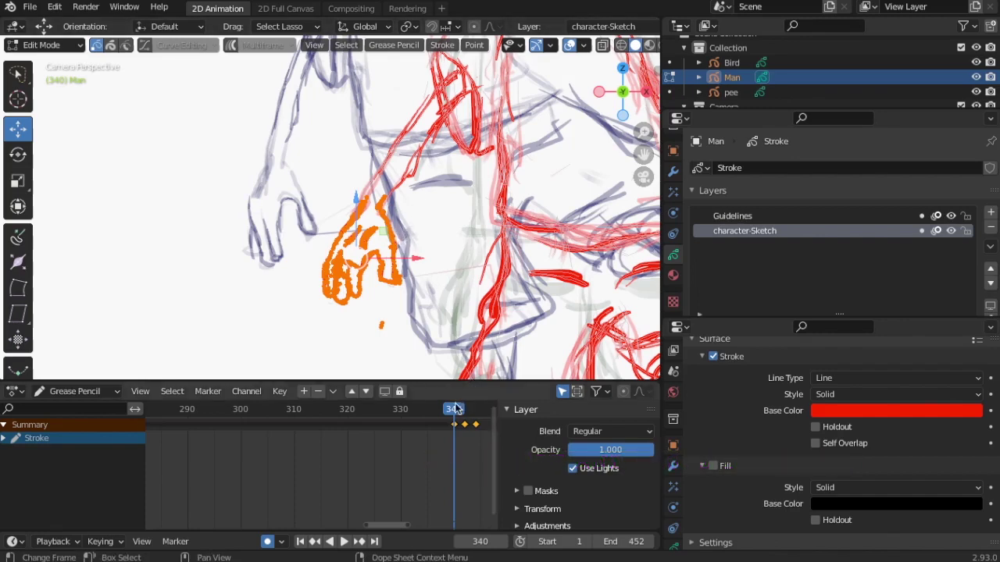
# - Paste the copied hand strokes at frame 342 and move them clear of the old hand
pyautogui.press('space')
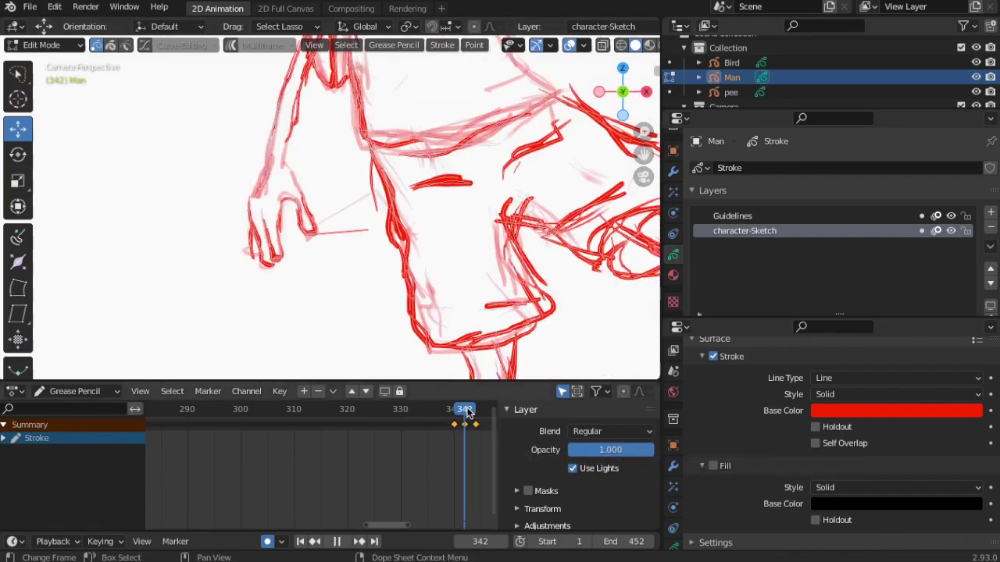
pyautogui.press('space')
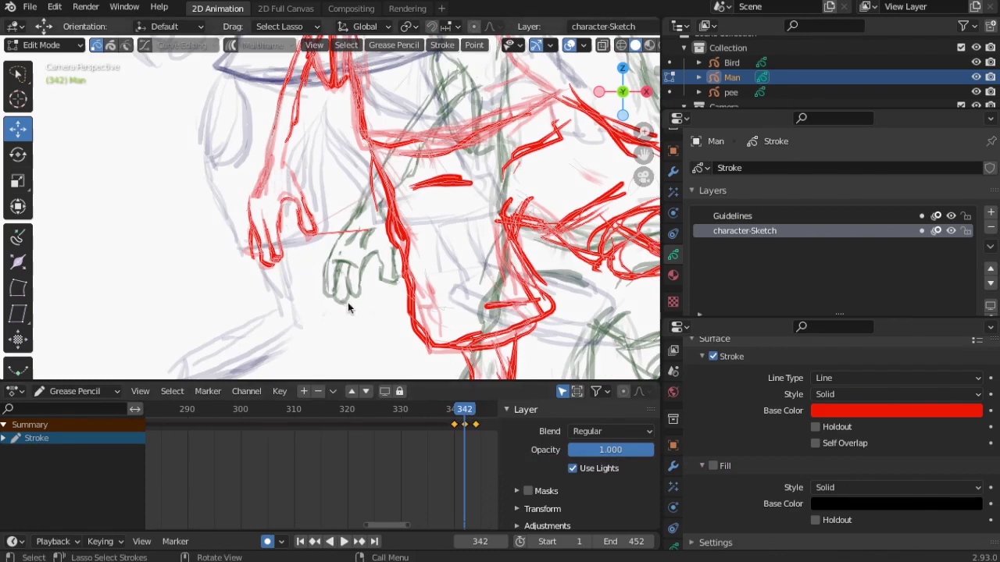
pyautogui.hotkey('ctrl', 'v')
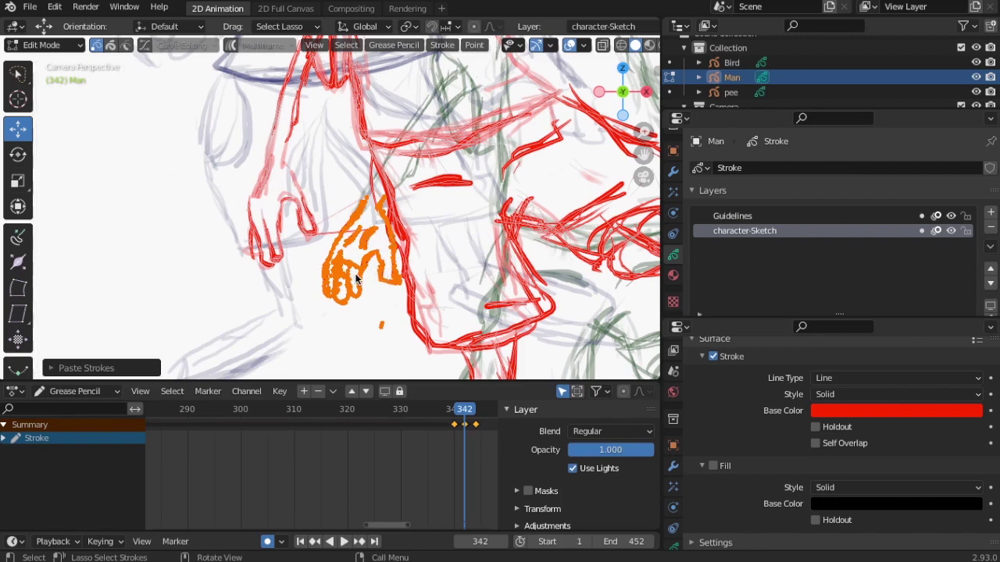
pyautogui.press('g')
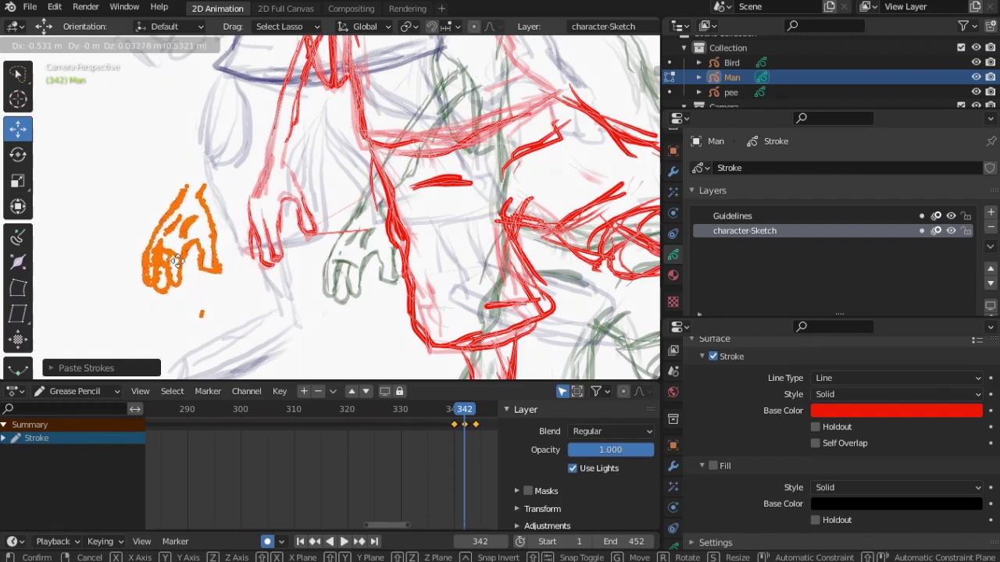
pyautogui.click(174, 267)
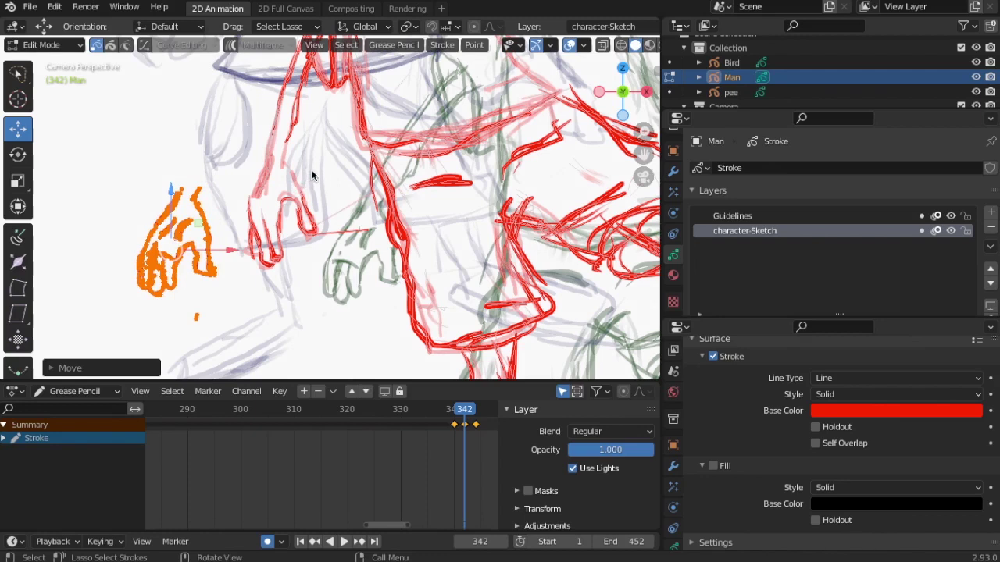
# - Select the man's old hand strokes at frame 342 and delete them
pyautogui.moveTo(312, 176)
pyautogui.mouseDown()
pyautogui.moveTo(275, 161)
pyautogui.moveTo(240, 199)
pyautogui.moveTo(329, 226)
pyautogui.moveTo(298, 211)
pyautogui.mouseUp()
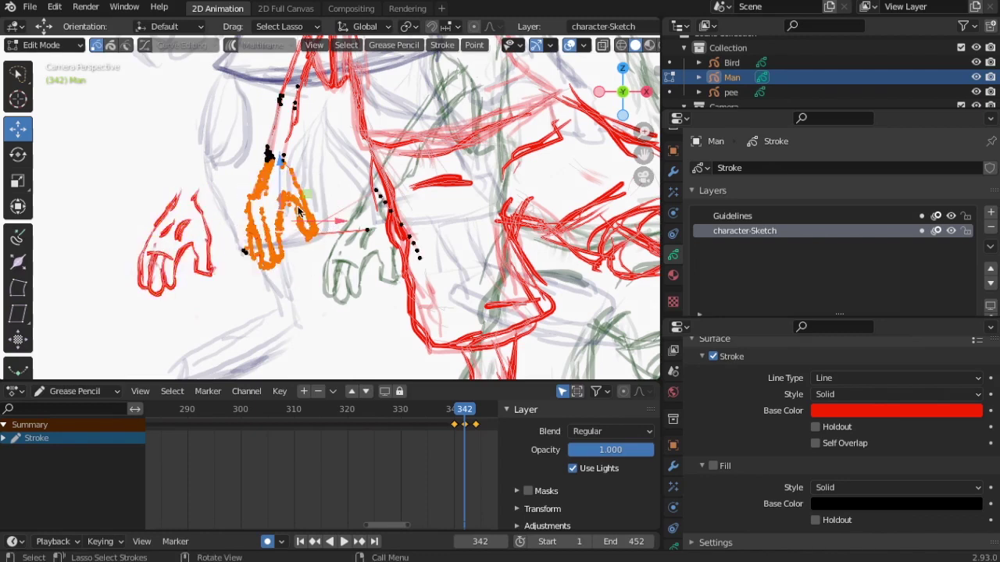
pyautogui.press('x')
pyautogui.click(312, 231)
# - Move the pasted hand onto the end of the man's forearm at frame 342
pyautogui.moveTo(218, 184)
pyautogui.mouseDown()
pyautogui.moveTo(188, 318)
pyautogui.moveTo(230, 227)
pyautogui.mouseUp()
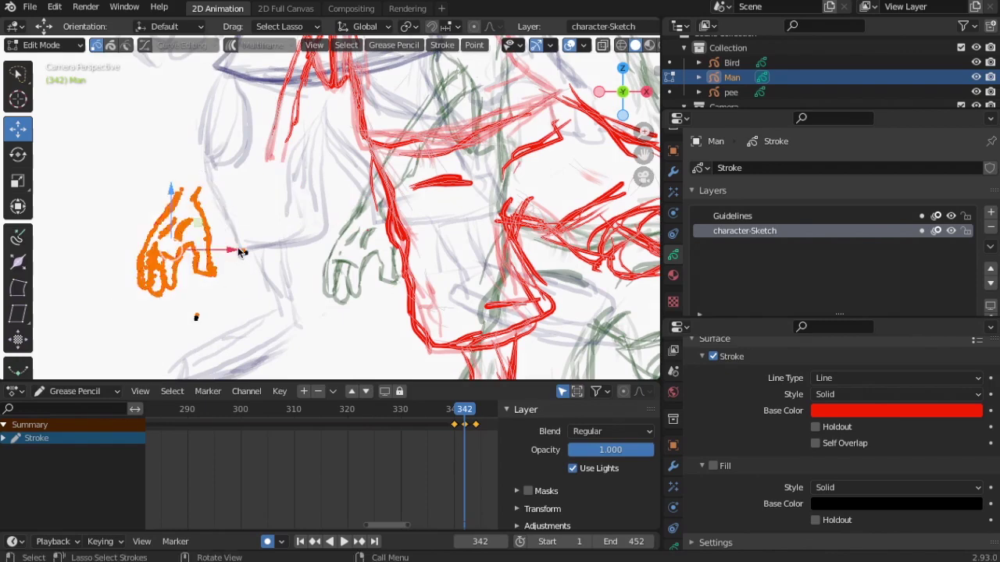
pyautogui.press('g')
pyautogui.click(314, 224)
pyautogui.moveTo(253, 193); pyautogui.dragTo(254, 160)
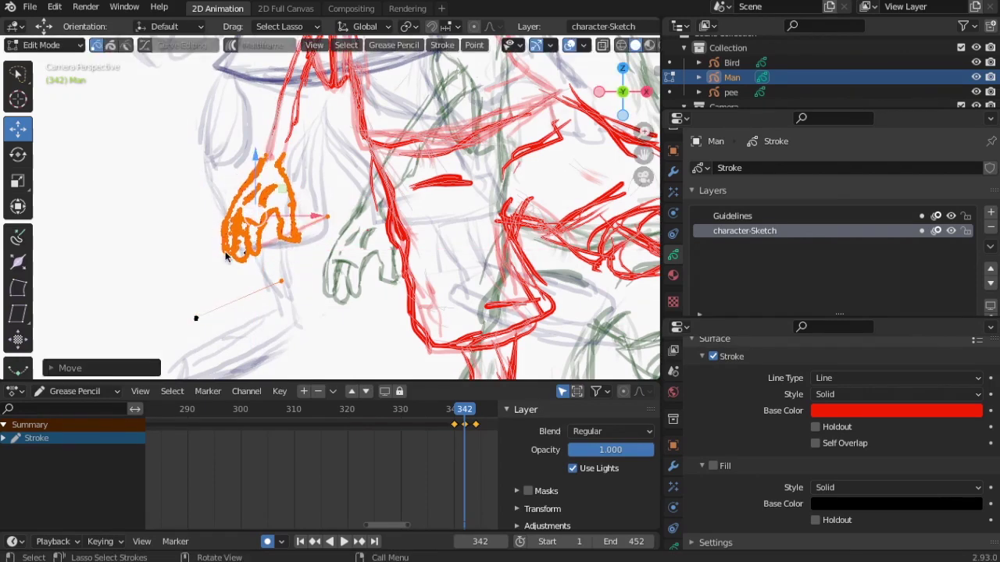
pyautogui.press('g')
pyautogui.click(319, 216)
# - Check the man's hand across frames 340 to 345 and switch the object back to Draw mode
pyautogui.moveTo(466, 412); pyautogui.dragTo(479, 417)
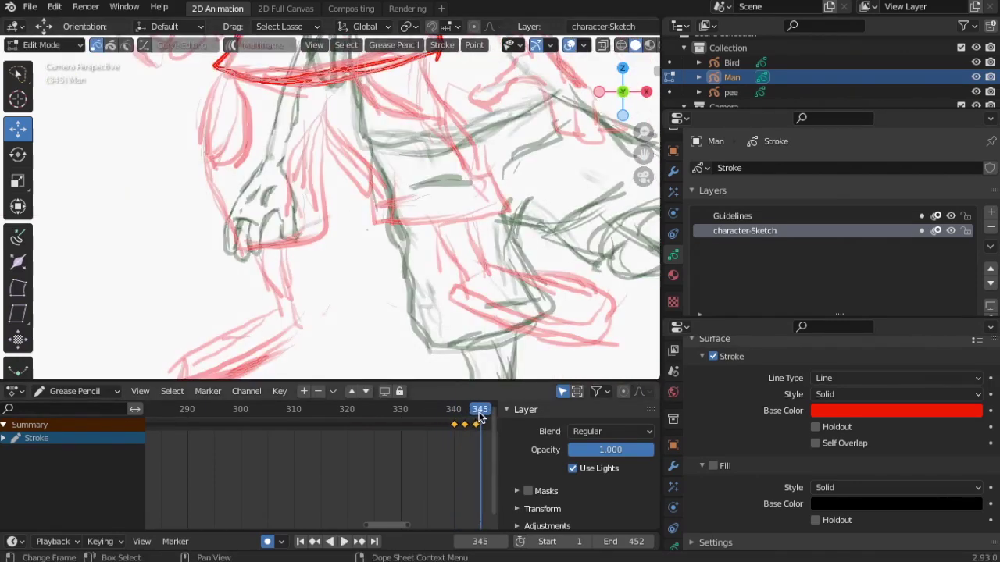
pyautogui.press('space')
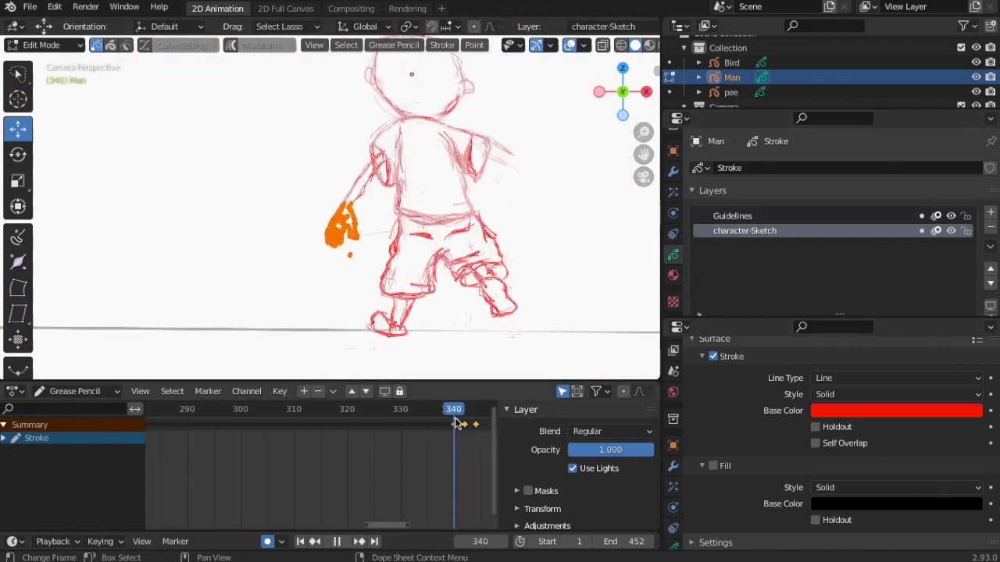
pyautogui.click(43, 44)
pyautogui.click(35, 109)
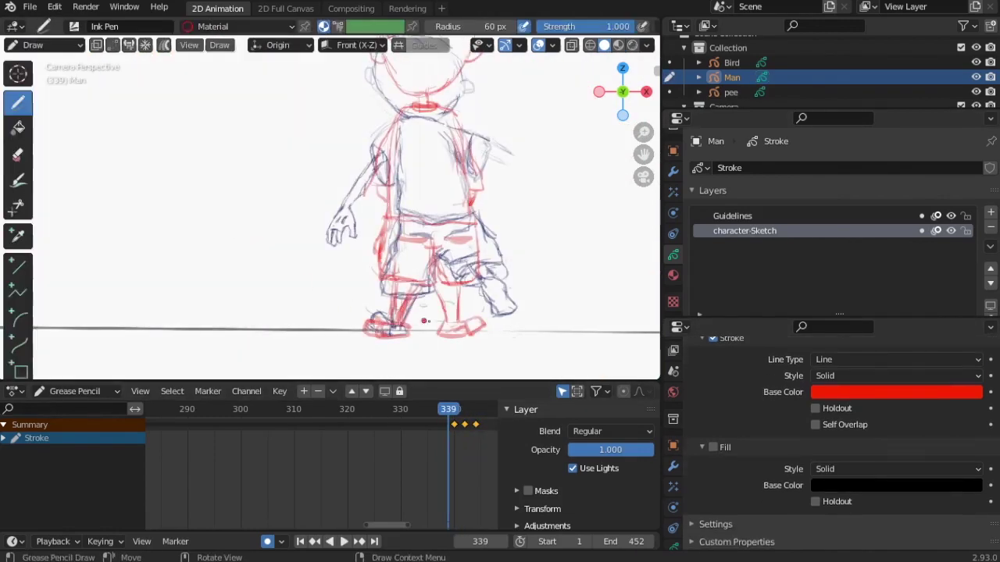
pyautogui.click(442, 411)
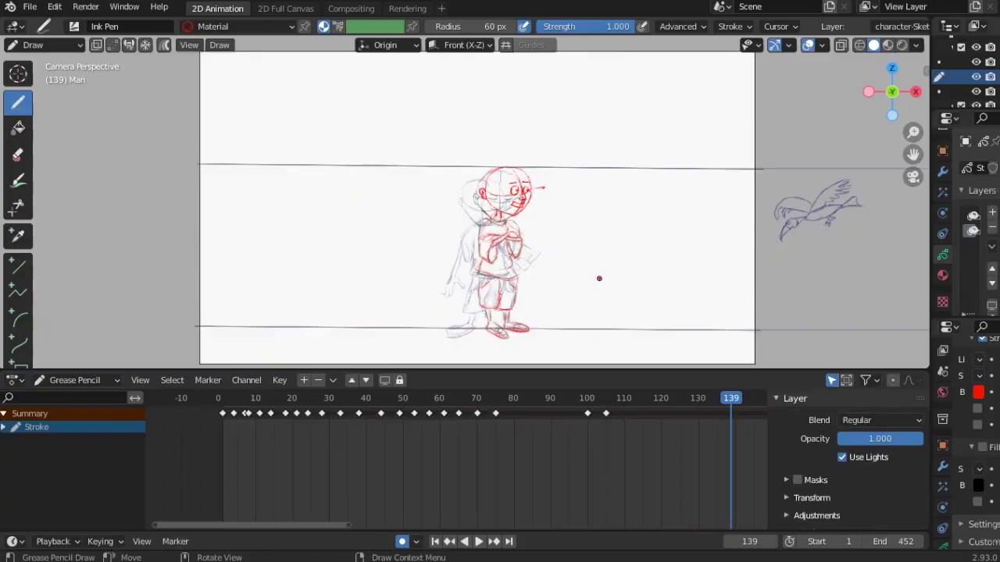
# - Duplicate the man's keyframe at frame 105 to frame 110
pyautogui.scroll(5, 598, 279)
pyautogui.scroll(2, 704, 235)
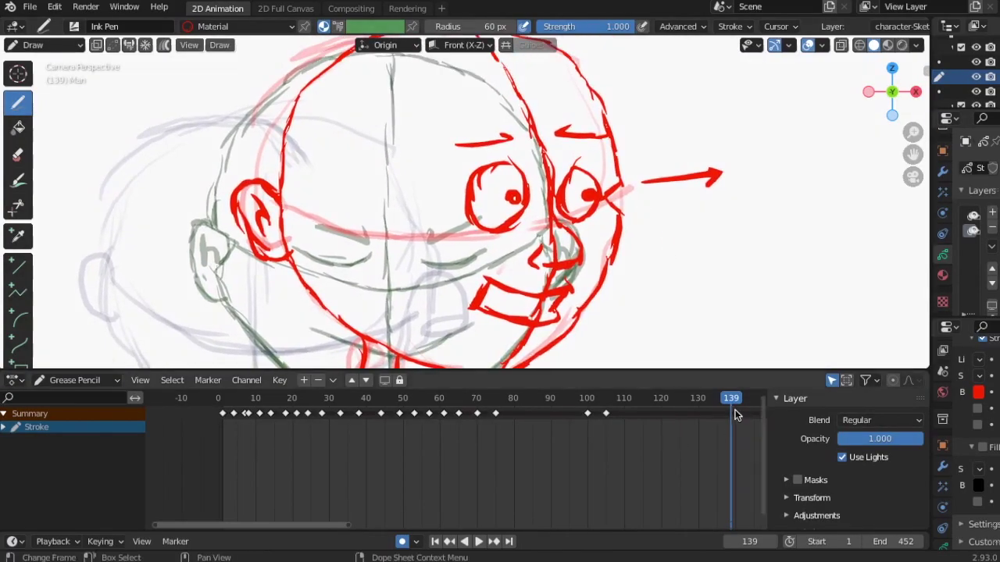
pyautogui.click(18, 155)
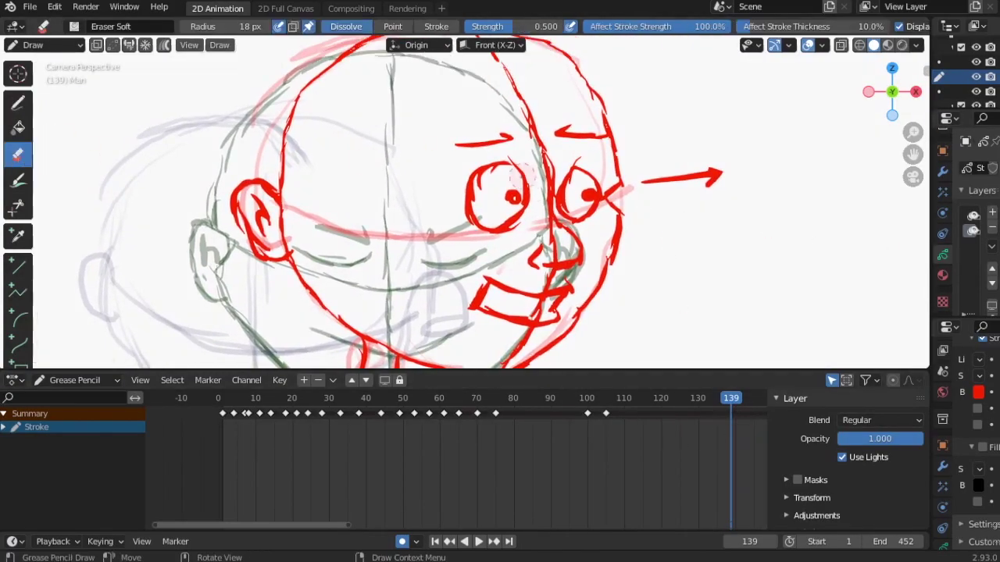
pyautogui.moveTo(507, 178)
pyautogui.mouseDown()
pyautogui.moveTo(497, 166)
pyautogui.moveTo(469, 184)
pyautogui.moveTo(507, 181)
pyautogui.moveTo(523, 164)
pyautogui.moveTo(489, 208)
pyautogui.mouseUp()
pyautogui.press('Down')
pyautogui.press('Down')
pyautogui.click(607, 400)
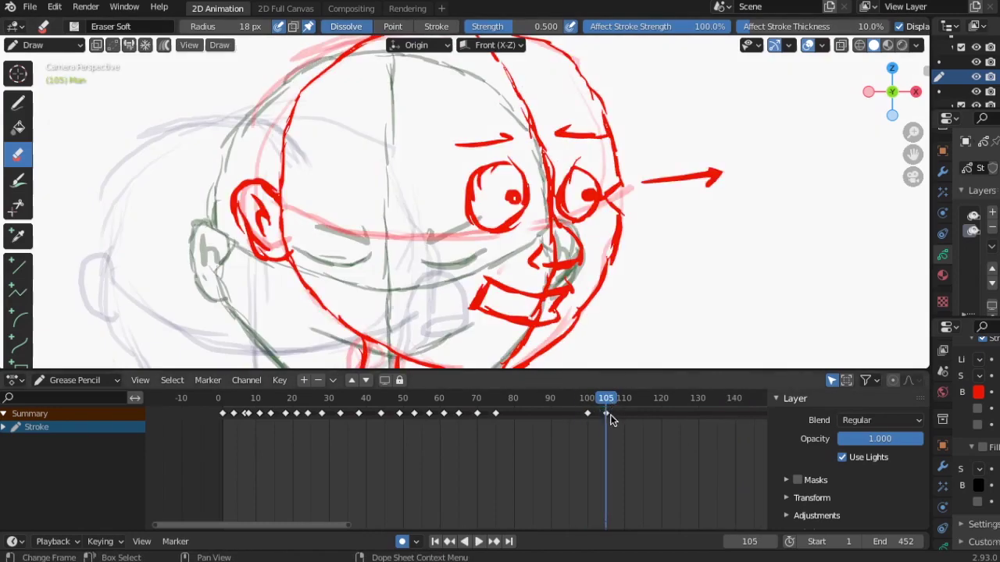
pyautogui.moveTo(606, 416)
pyautogui.mouseDown()
pyautogui.moveTo(630, 417)
pyautogui.moveTo(624, 427)
pyautogui.mouseUp()
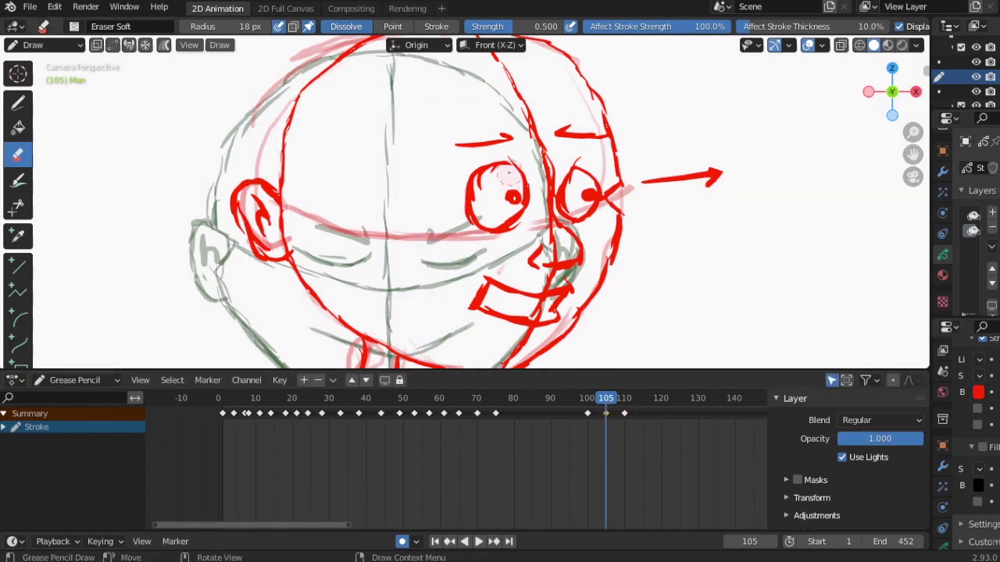
# - Erase both of the man's eyes and pupils at frame 105 with the 18 px soft eraser, and reactivate the Draw tool
pyautogui.moveTo(512, 162)
pyautogui.mouseDown()
pyautogui.moveTo(470, 188)
pyautogui.moveTo(488, 233)
pyautogui.moveTo(531, 205)
pyautogui.moveTo(513, 160)
pyautogui.moveTo(500, 166)
pyautogui.mouseUp()
pyautogui.moveTo(581, 161)
pyautogui.mouseDown()
pyautogui.moveTo(564, 181)
pyautogui.moveTo(592, 220)
pyautogui.mouseUp()
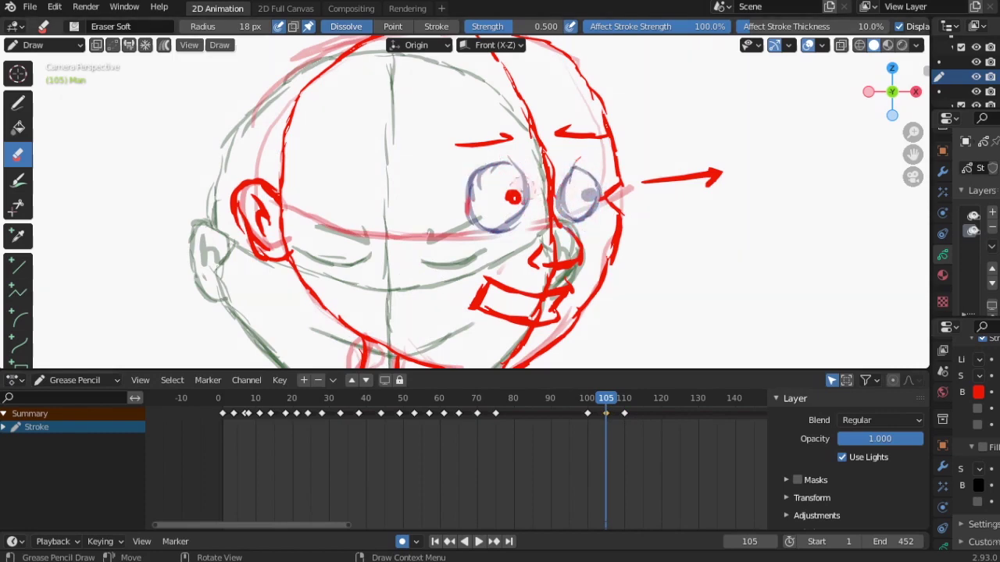
pyautogui.moveTo(522, 188); pyautogui.dragTo(464, 209)
pyautogui.click(18, 102)
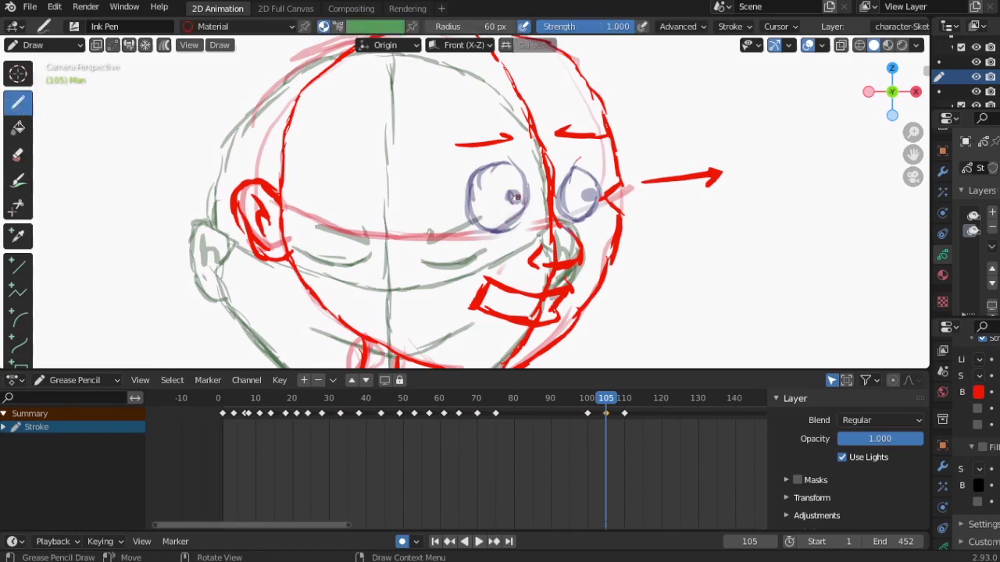
# - Draw the man's closed eyelids at frame 105 with a 25 px brush and remove both of his eyebrows
pyautogui.hotkey('ctrl', 'z')
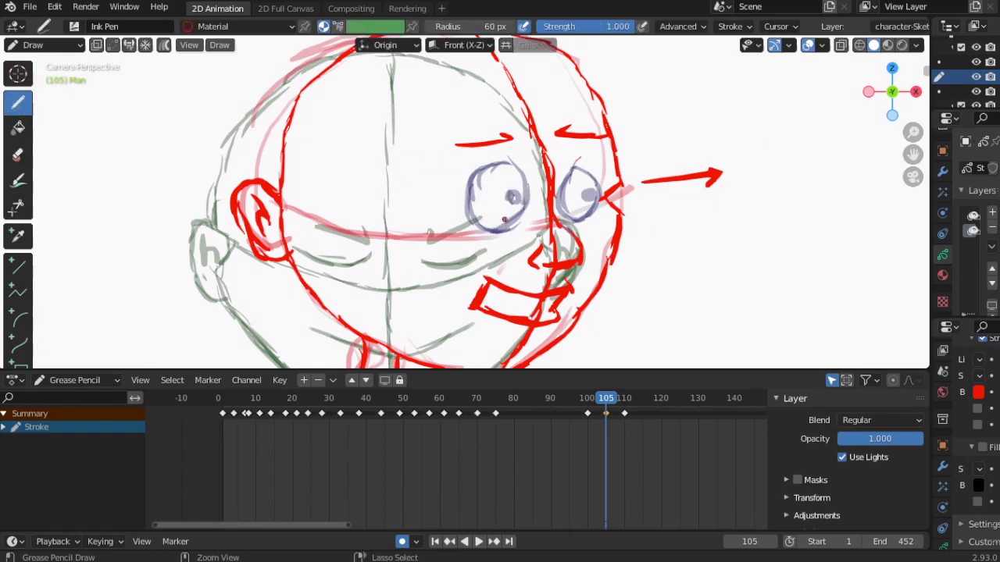
pyautogui.moveTo(469, 26); pyautogui.dragTo(439, 29)
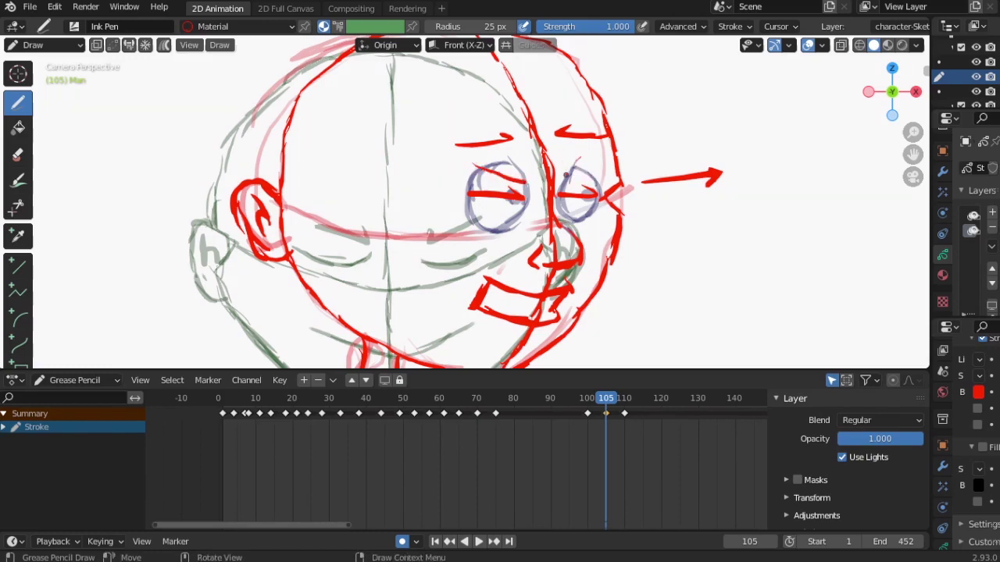
pyautogui.hotkey('ctrl', 'z')
pyautogui.moveTo(567, 174); pyautogui.dragTo(606, 166)
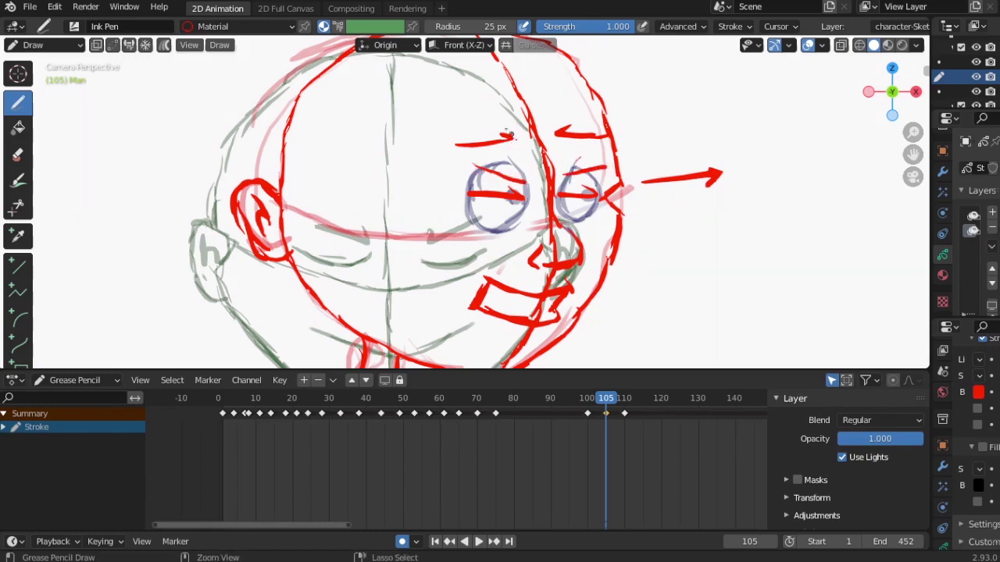
pyautogui.hotkey('ctrl', 'z')
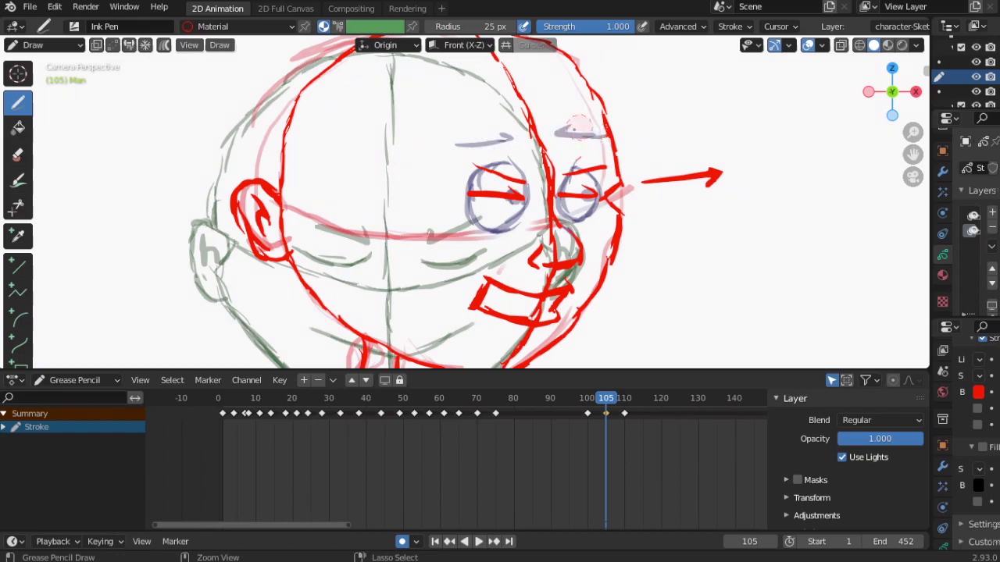
# - Duplicate the man's open-eyed keyframe from frame 110 to before the closed-eye one, then spread the three blink keyframes to about frames 107, 114 and 120
pyautogui.moveTo(606, 422)
pyautogui.mouseDown()
pyautogui.moveTo(508, 422)
pyautogui.moveTo(626, 420)
pyautogui.mouseUp()
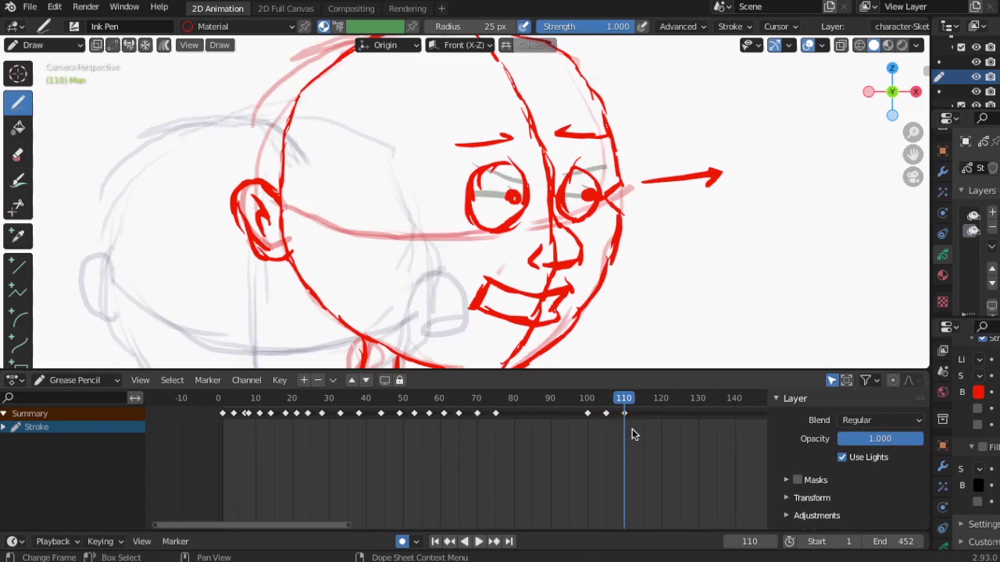
pyautogui.hotkey('shift', 'd')
pyautogui.click(604, 441)
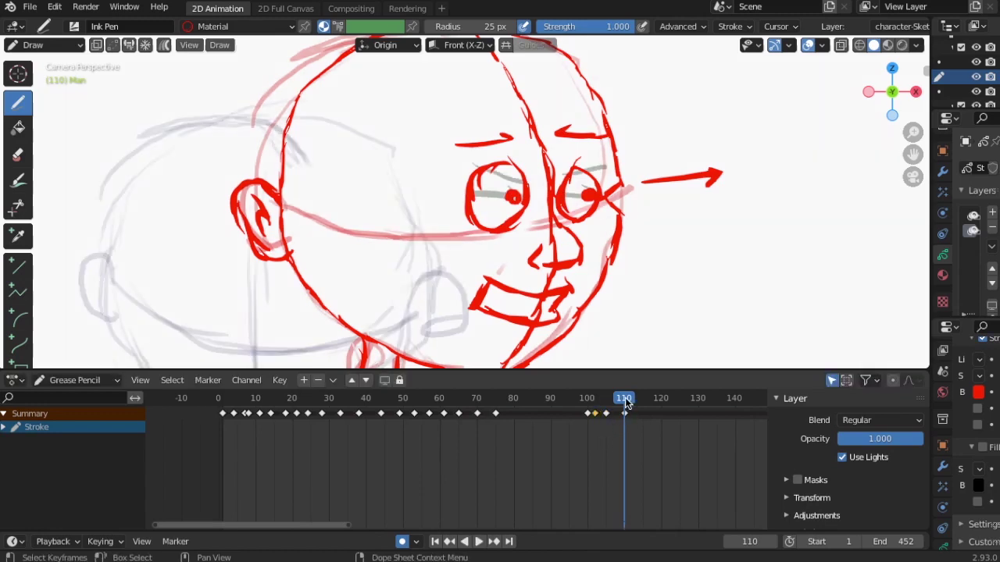
pyautogui.moveTo(627, 425)
pyautogui.mouseDown()
pyautogui.moveTo(663, 429)
pyautogui.moveTo(623, 424)
pyautogui.mouseUp()
pyautogui.click(623, 424)
pyautogui.moveTo(569, 398)
pyautogui.mouseDown()
pyautogui.moveTo(554, 397)
pyautogui.moveTo(692, 400)
pyautogui.mouseUp()
pyautogui.scroll(-2, 654, 466)
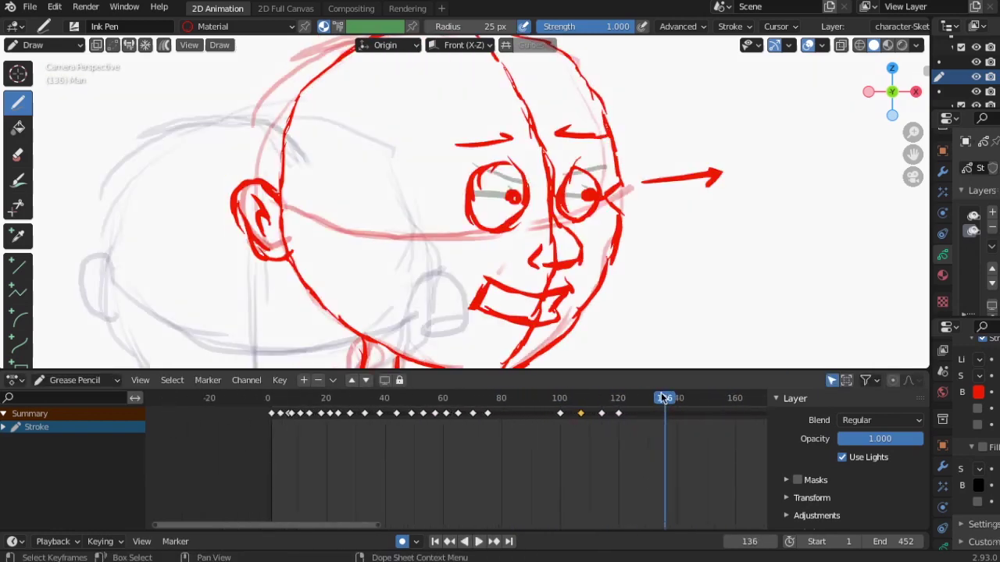
# - Check the blink's timing and shift the closed-eye keyframe and the reopened-eye keyframe after it 27 frames forward
pyautogui.click(506, 402)
pyautogui.scroll(-2, 646, 467)
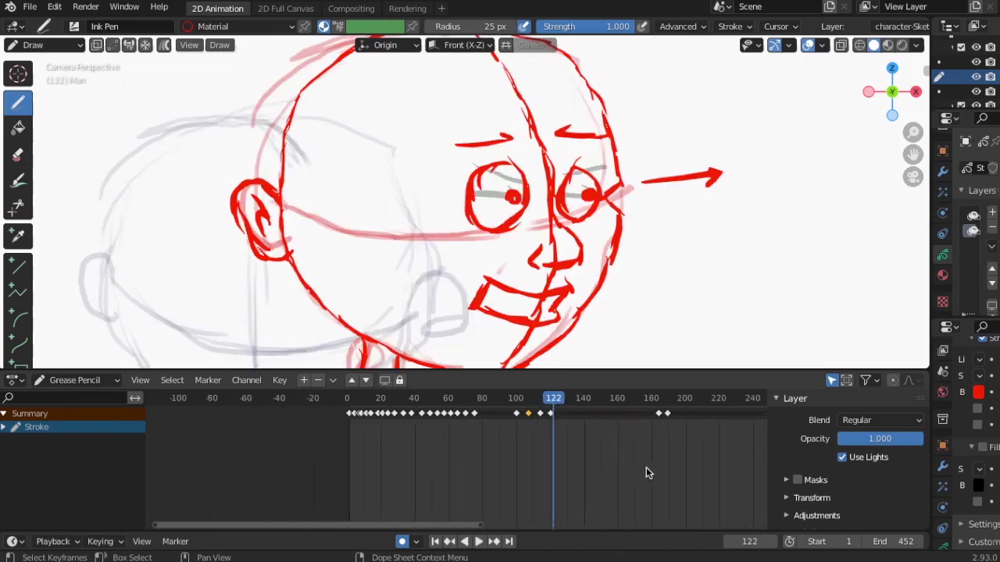
pyautogui.moveTo(615, 401); pyautogui.dragTo(556, 417)
pyautogui.press('space')
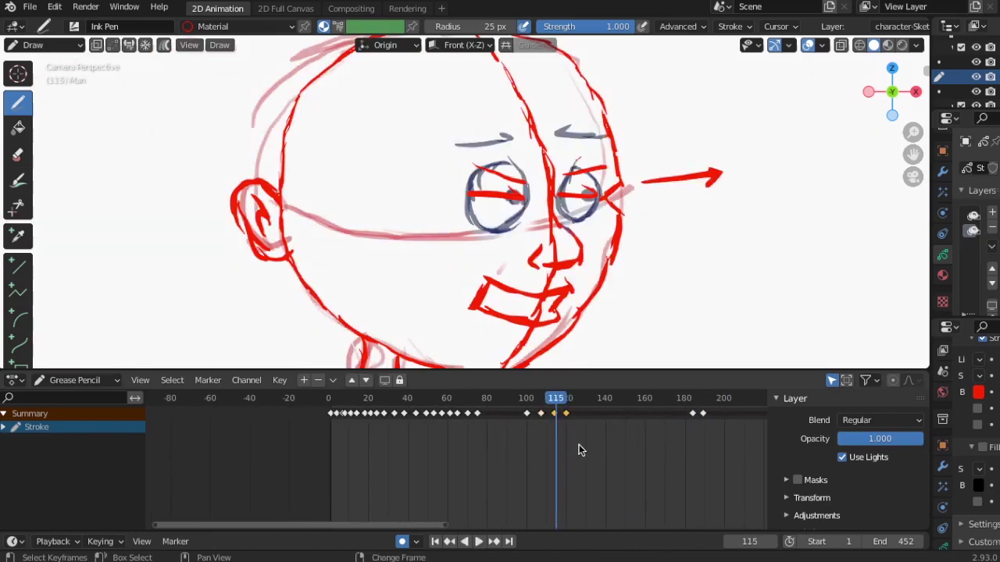
pyautogui.press('g')
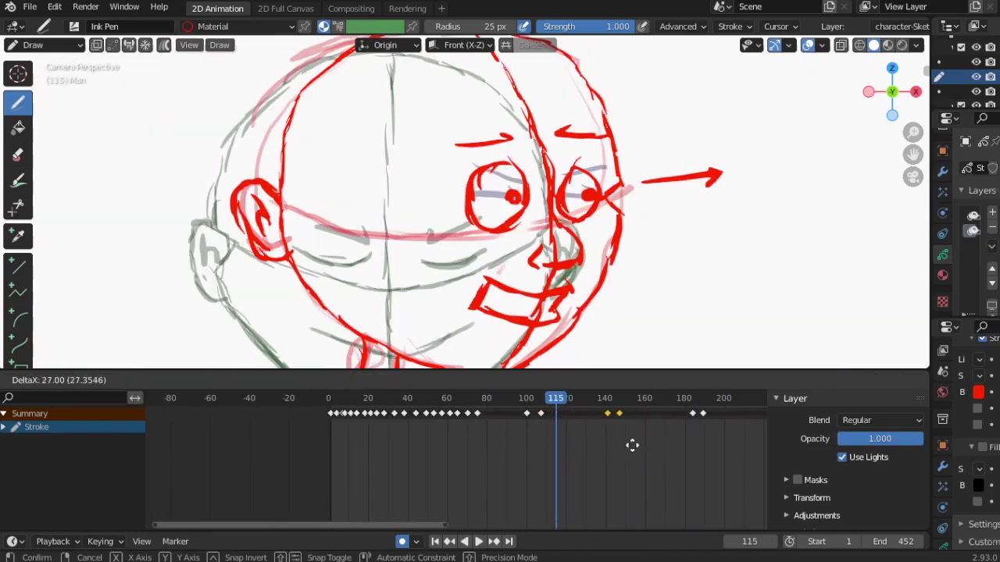
pyautogui.click(632, 445)
# - Go back to frame 25, fit the whole camera frame in view, and enlarge the viewport by shrinking the timeline
pyautogui.moveTo(578, 398); pyautogui.dragTo(377, 399)
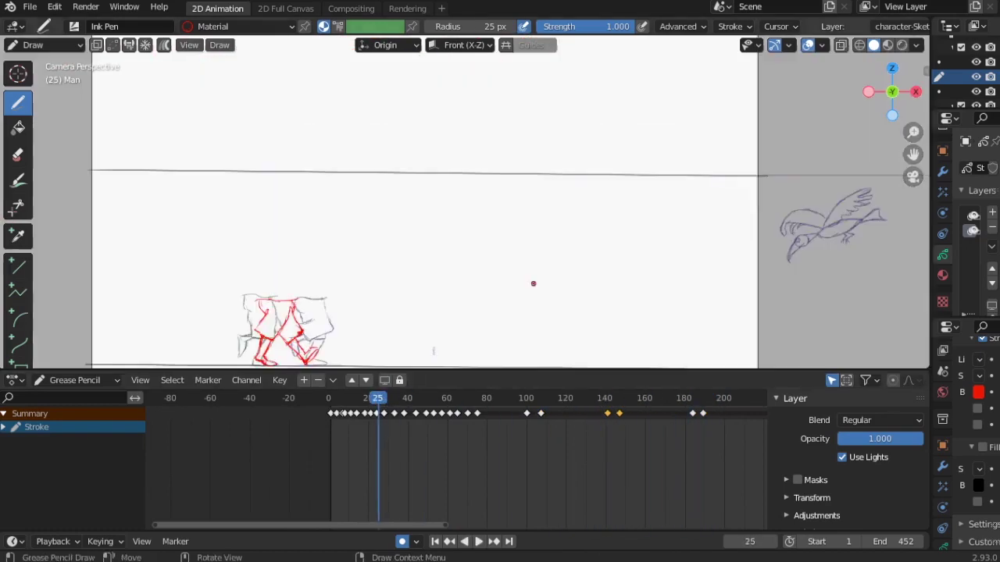
pyautogui.scroll(-3, 534, 284)
pyautogui.moveTo(445, 373); pyautogui.dragTo(440, 549)
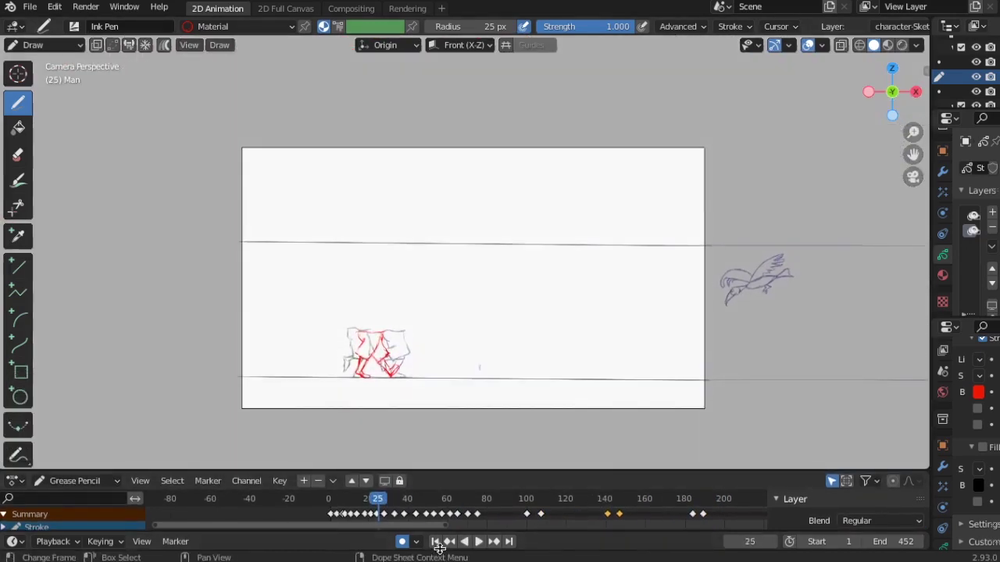